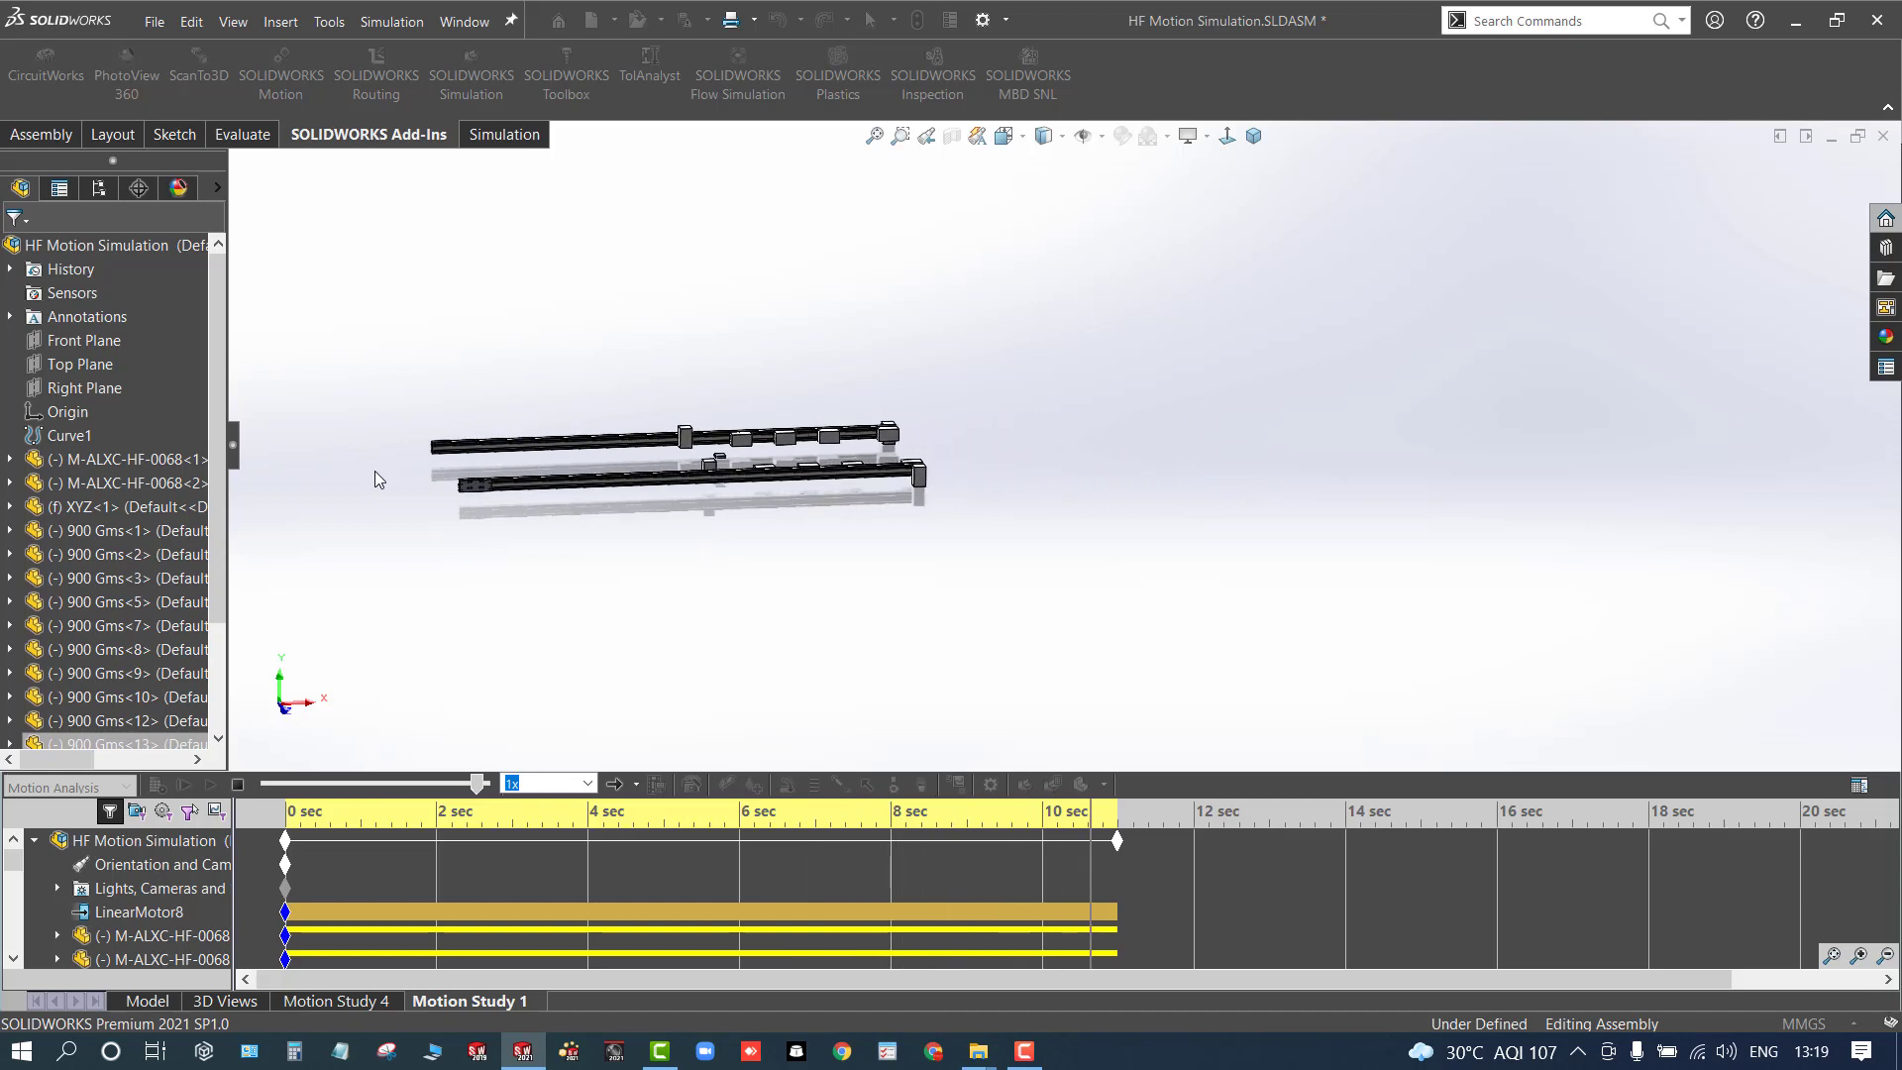
# Create a new result plot of LinearMotor8's linear displacement magnitude versus time
pyautogui.scroll(-8, 139, 892)
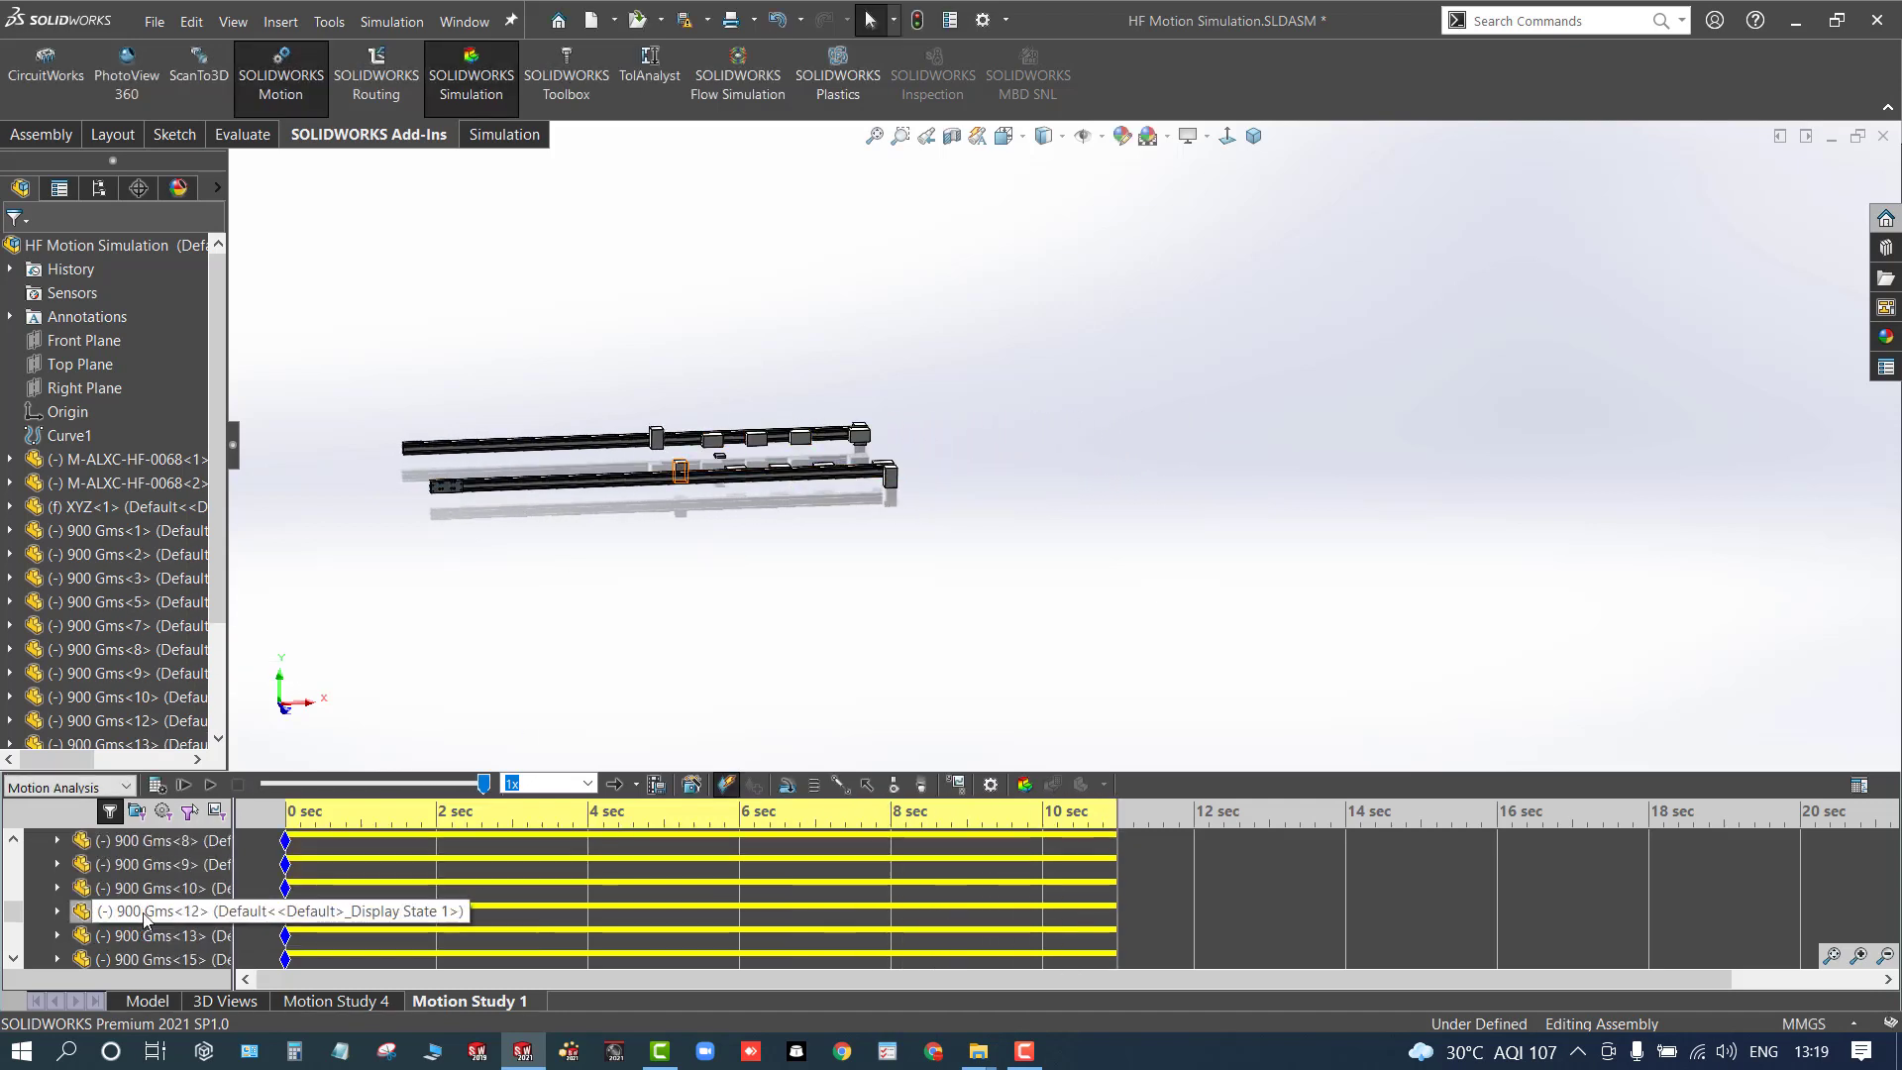
pyautogui.scroll(2, 548, 631)
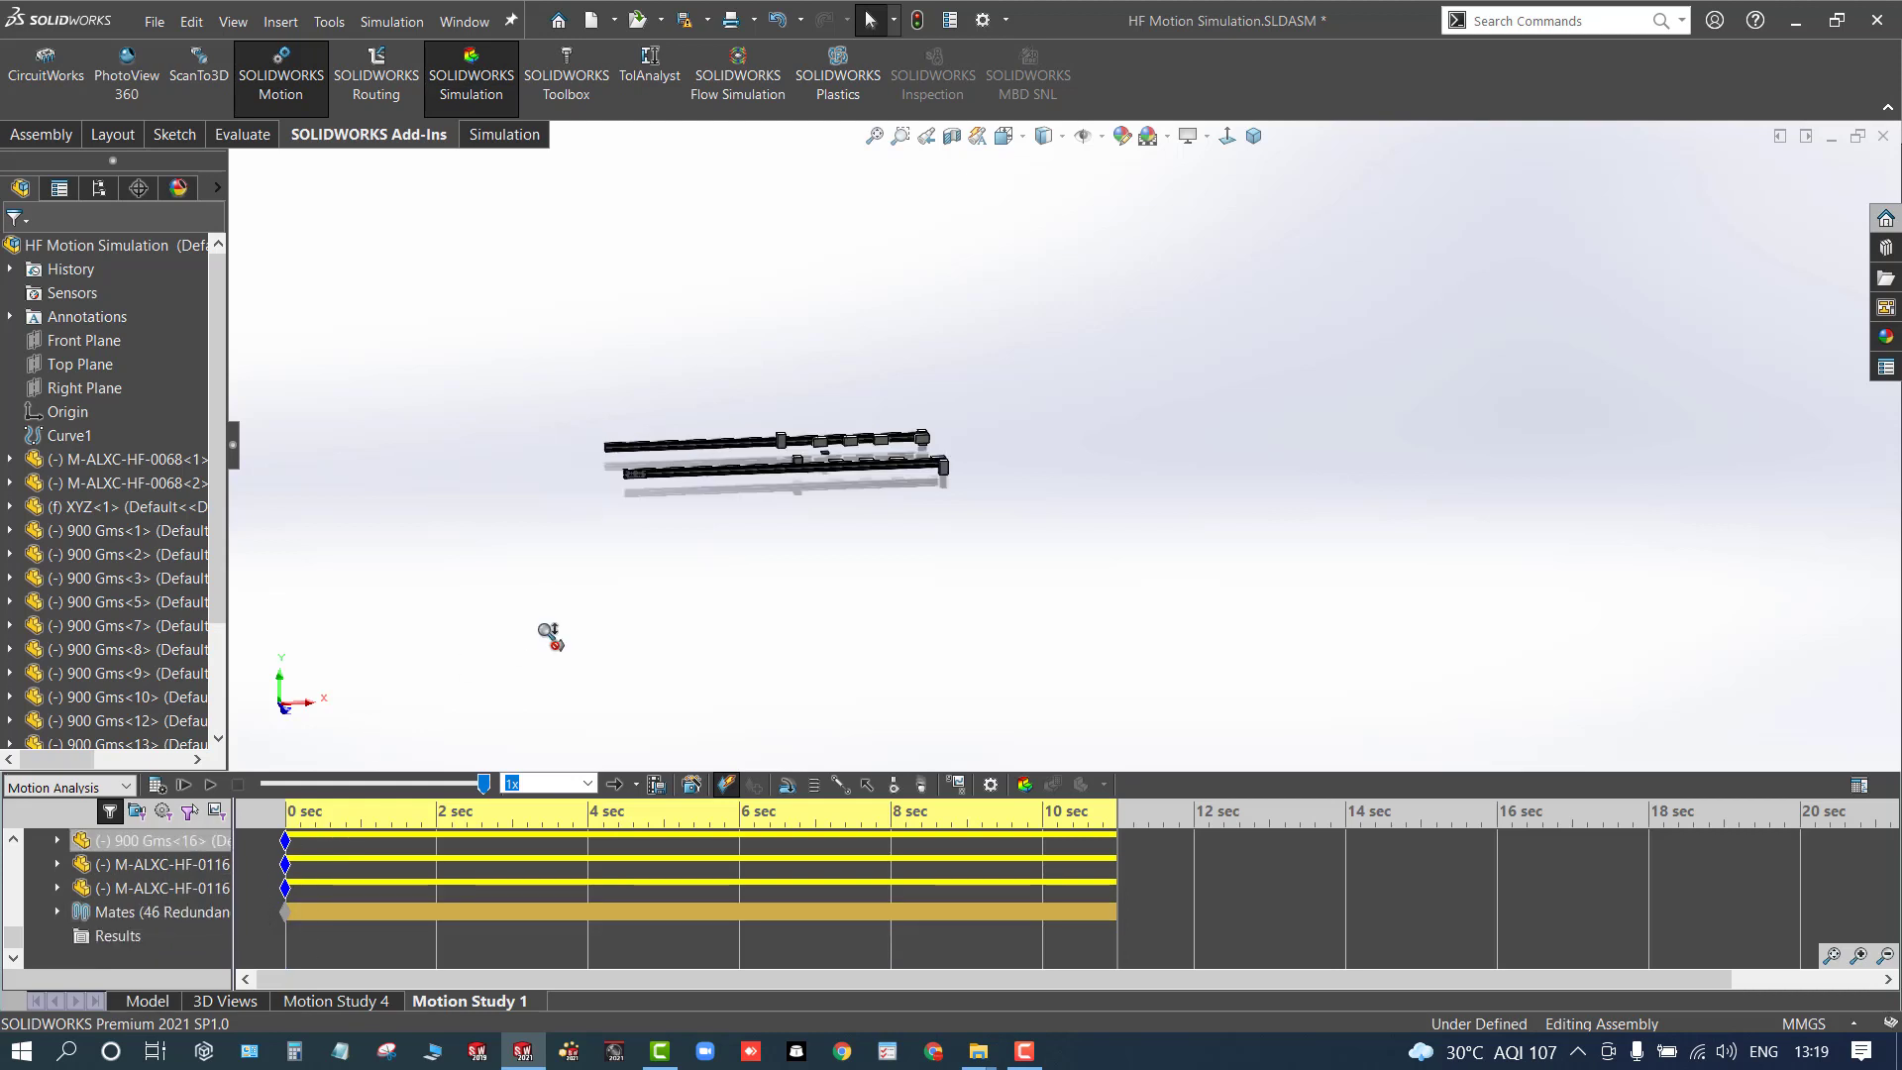
pyautogui.scroll(-4, 788, 634)
pyautogui.moveTo(643, 346); pyautogui.dragTo(712, 399, button='middle')
pyautogui.click(957, 784)
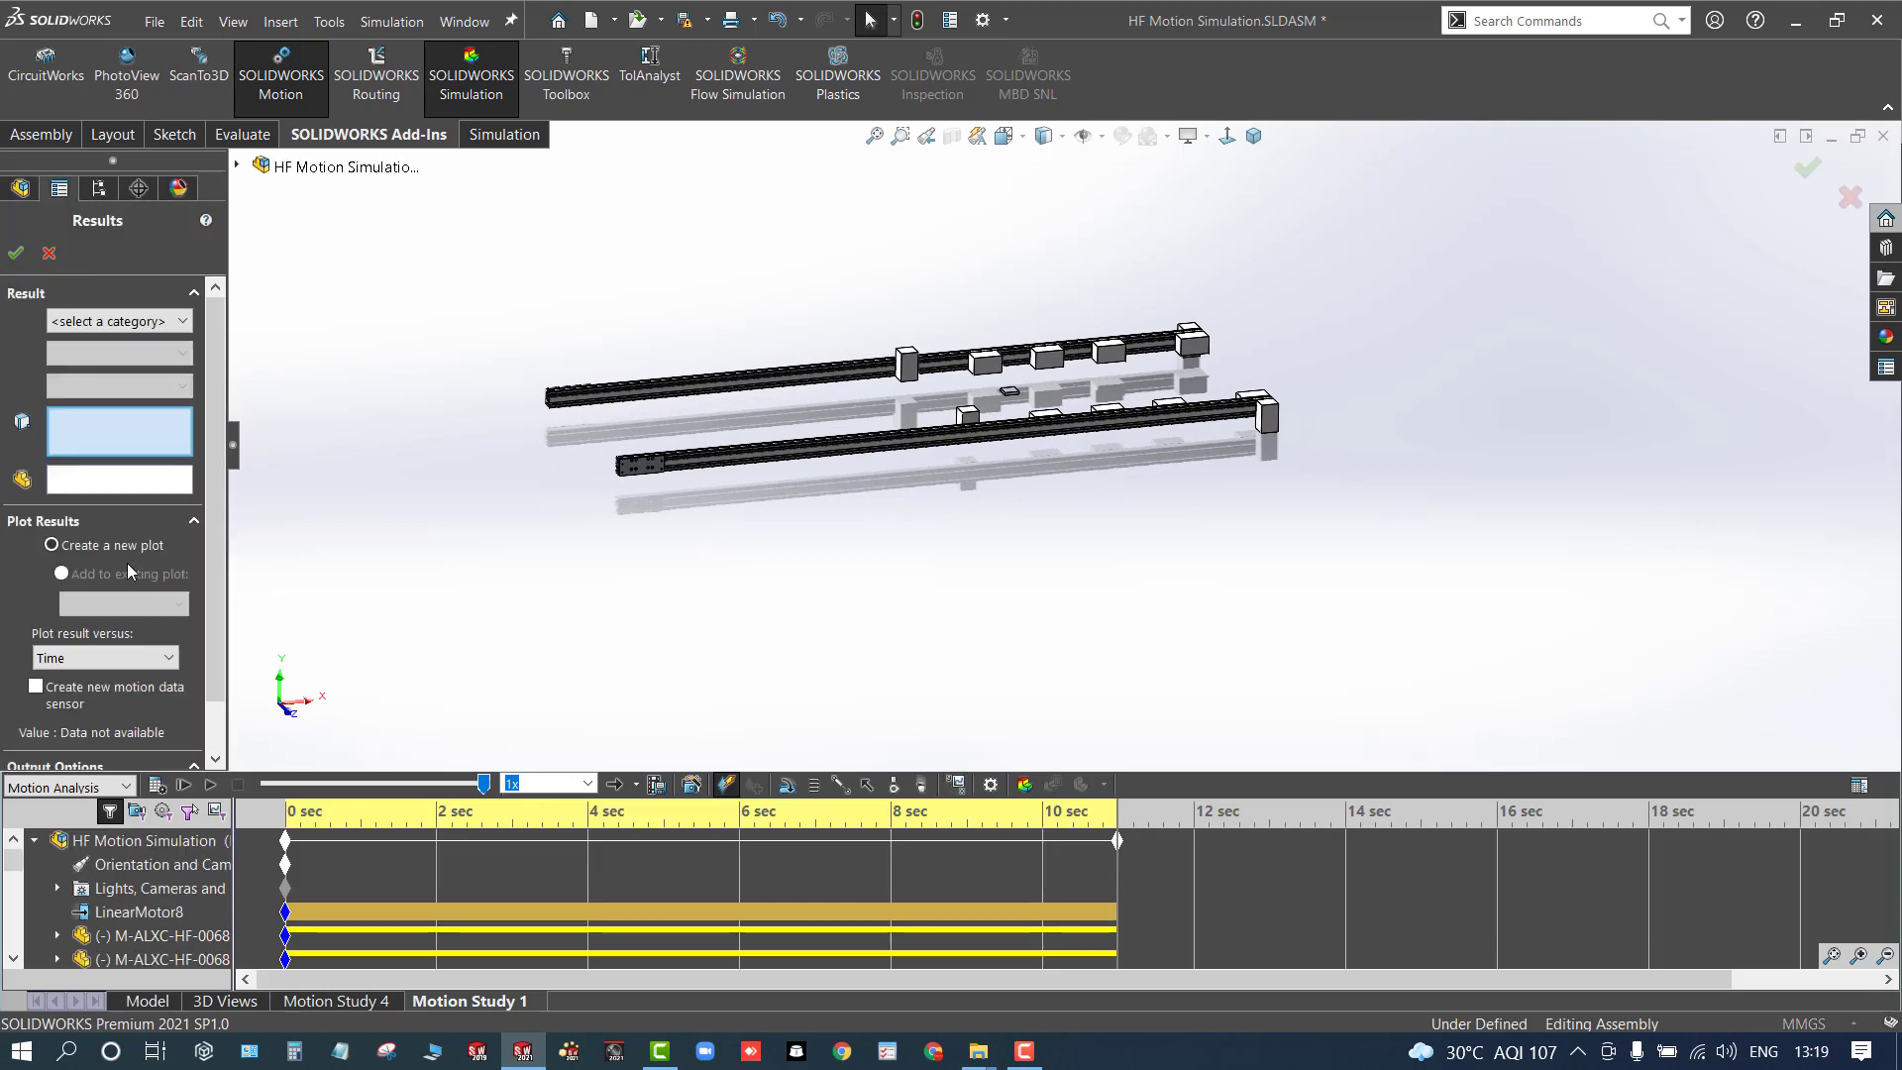
pyautogui.click(79, 322)
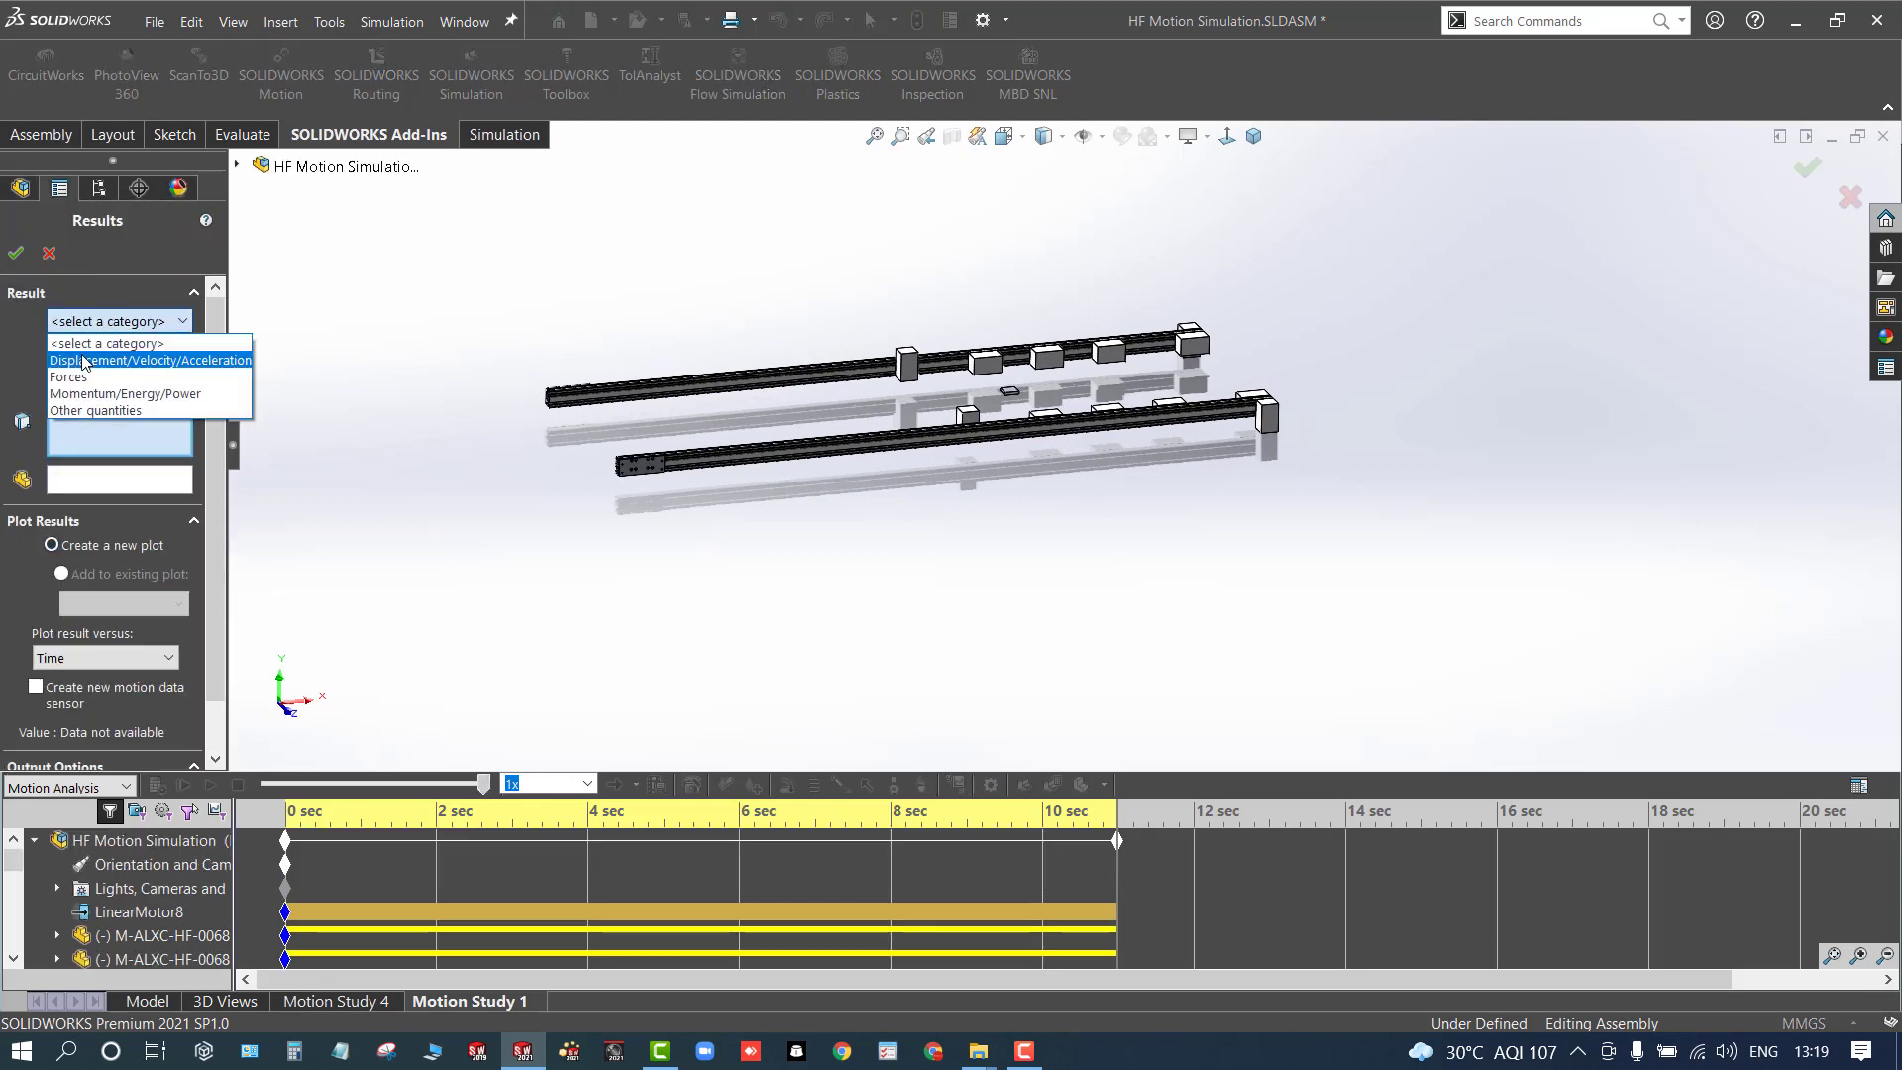
pyautogui.click(87, 360)
pyautogui.click(87, 354)
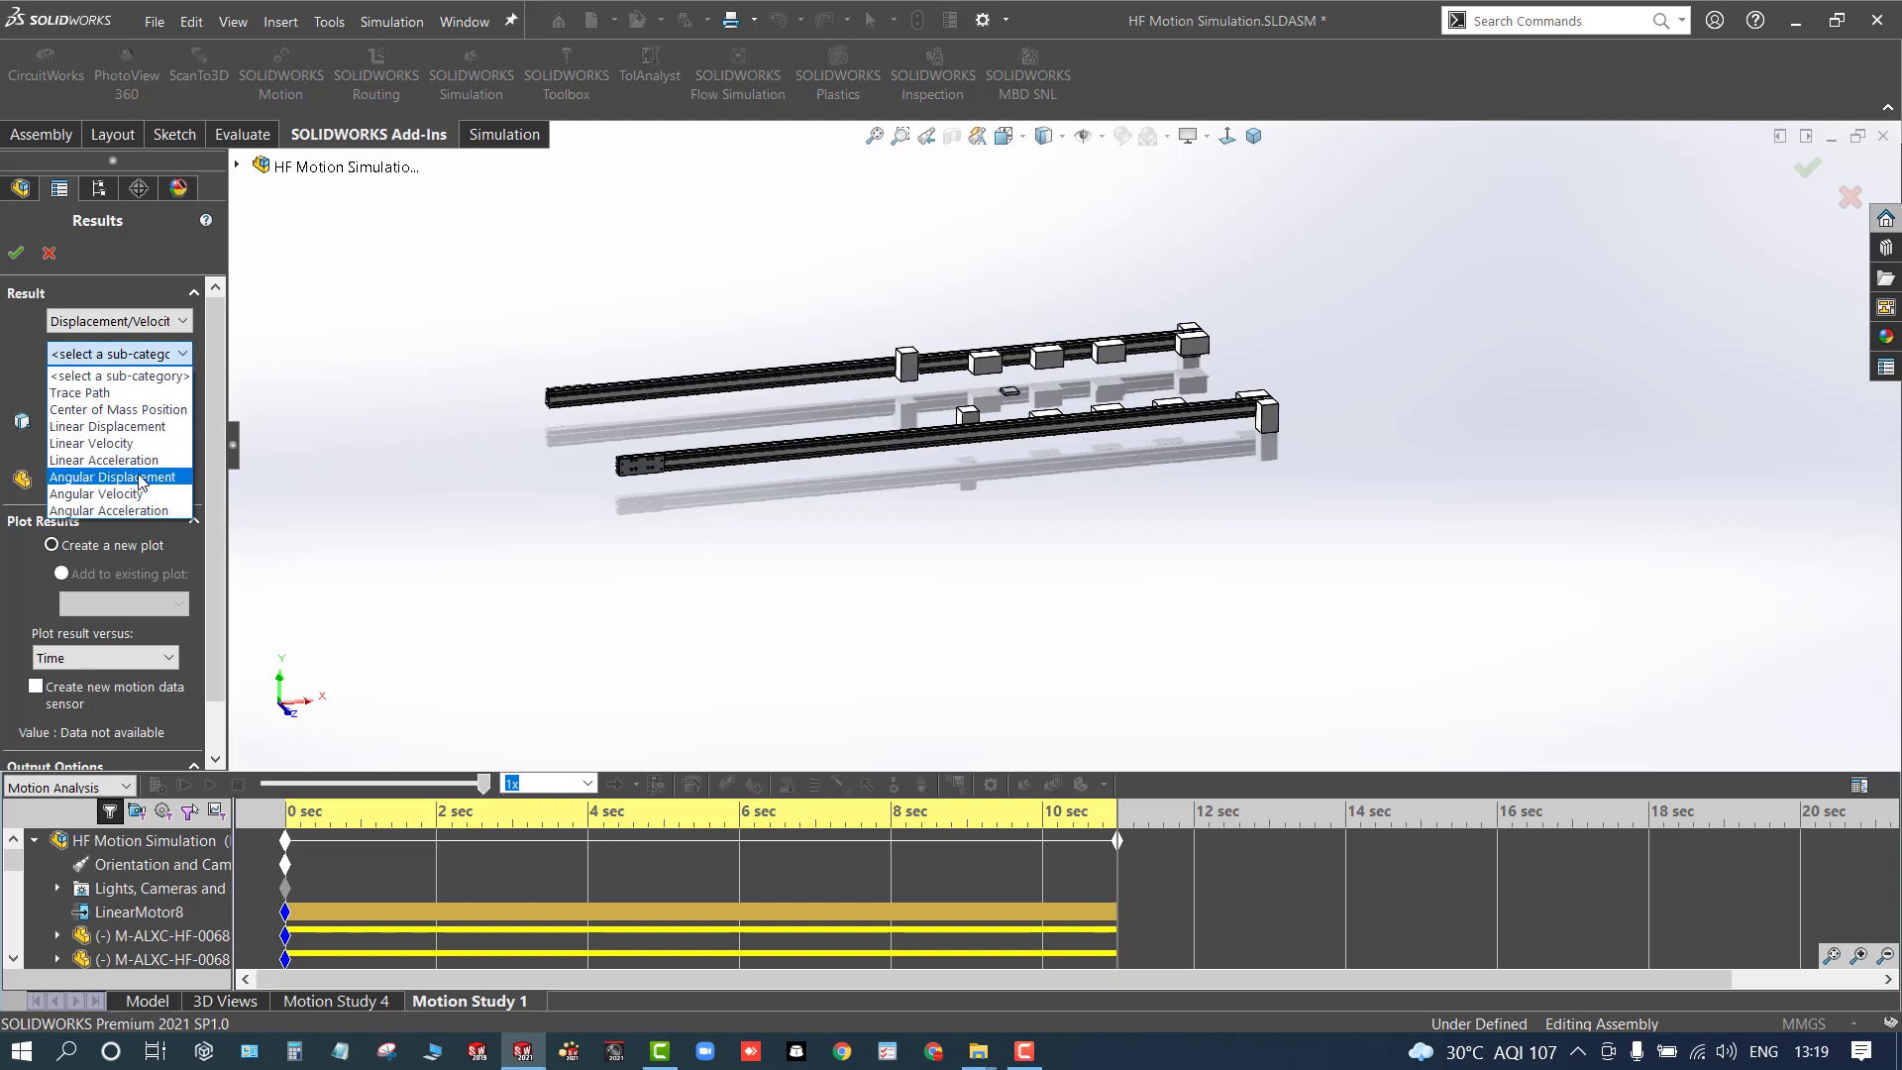
pyautogui.click(107, 426)
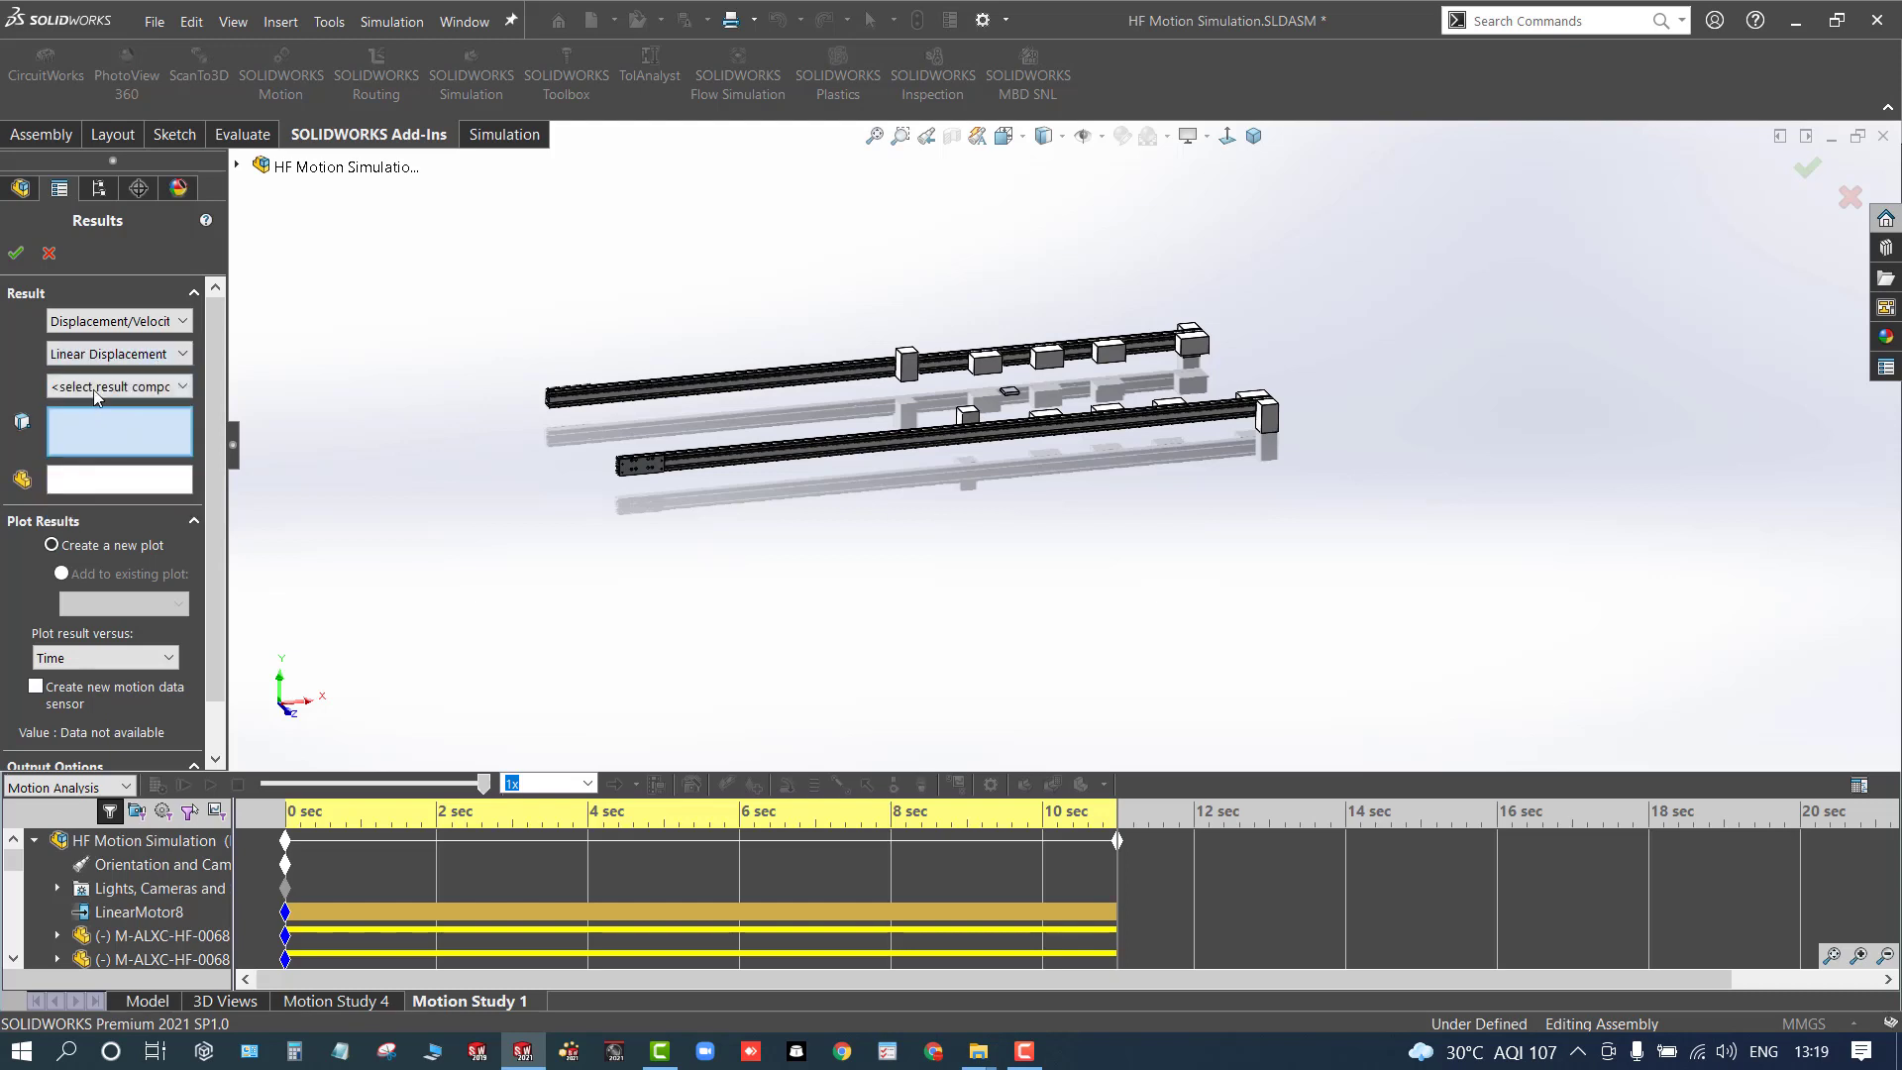
pyautogui.click(117, 386)
pyautogui.click(103, 478)
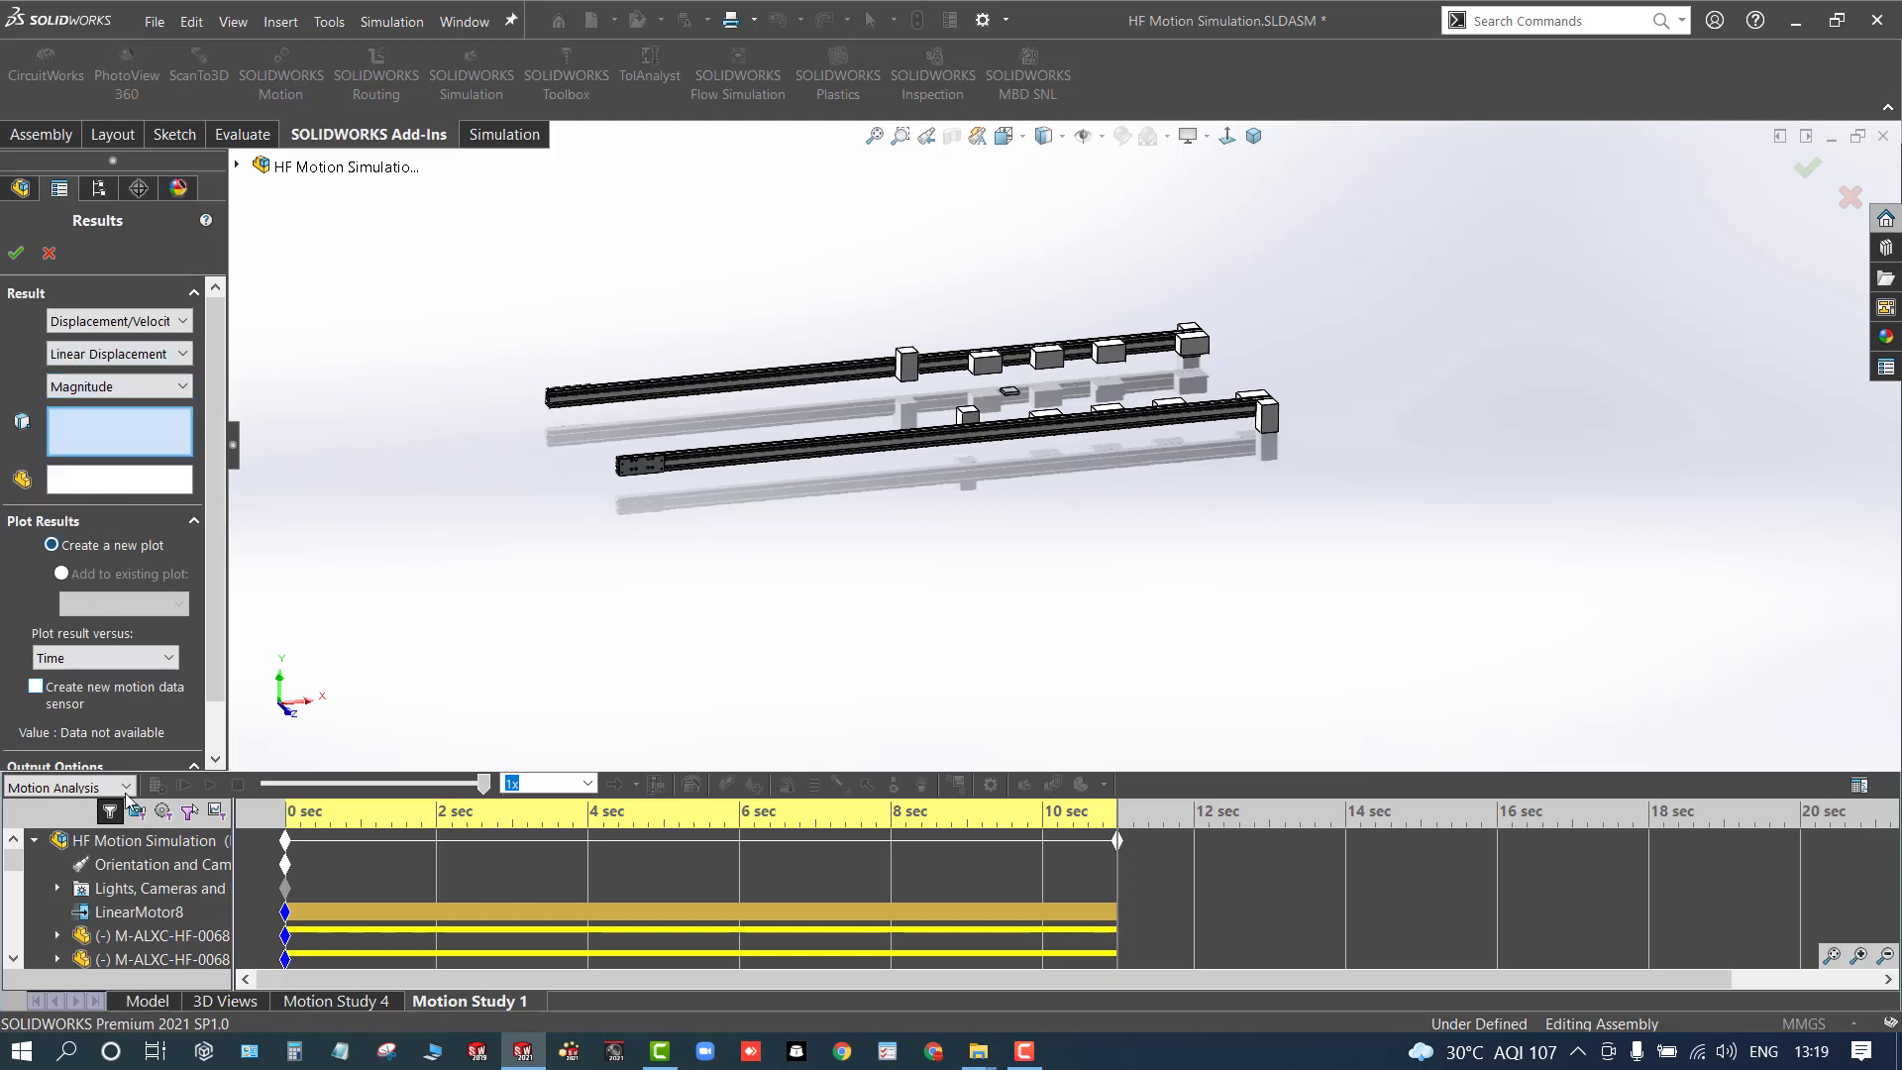
pyautogui.click(139, 912)
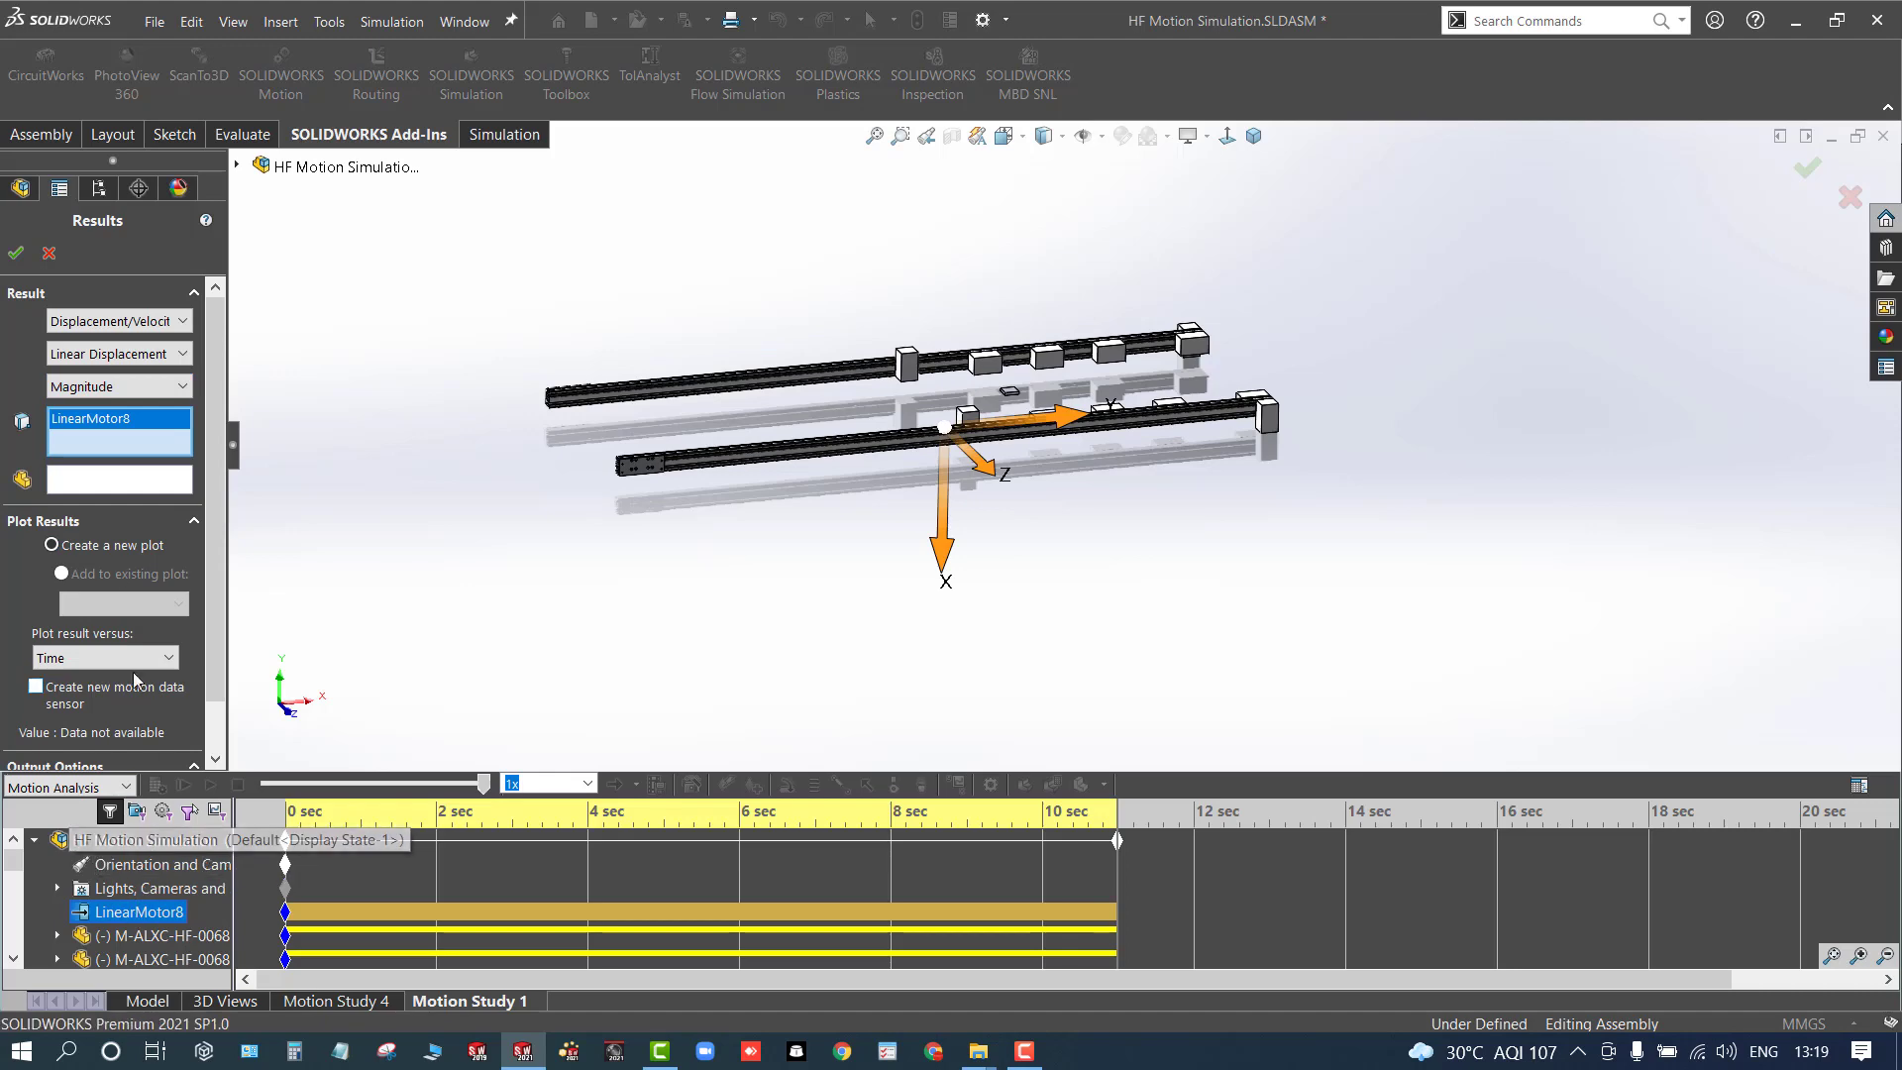
pyautogui.click(16, 255)
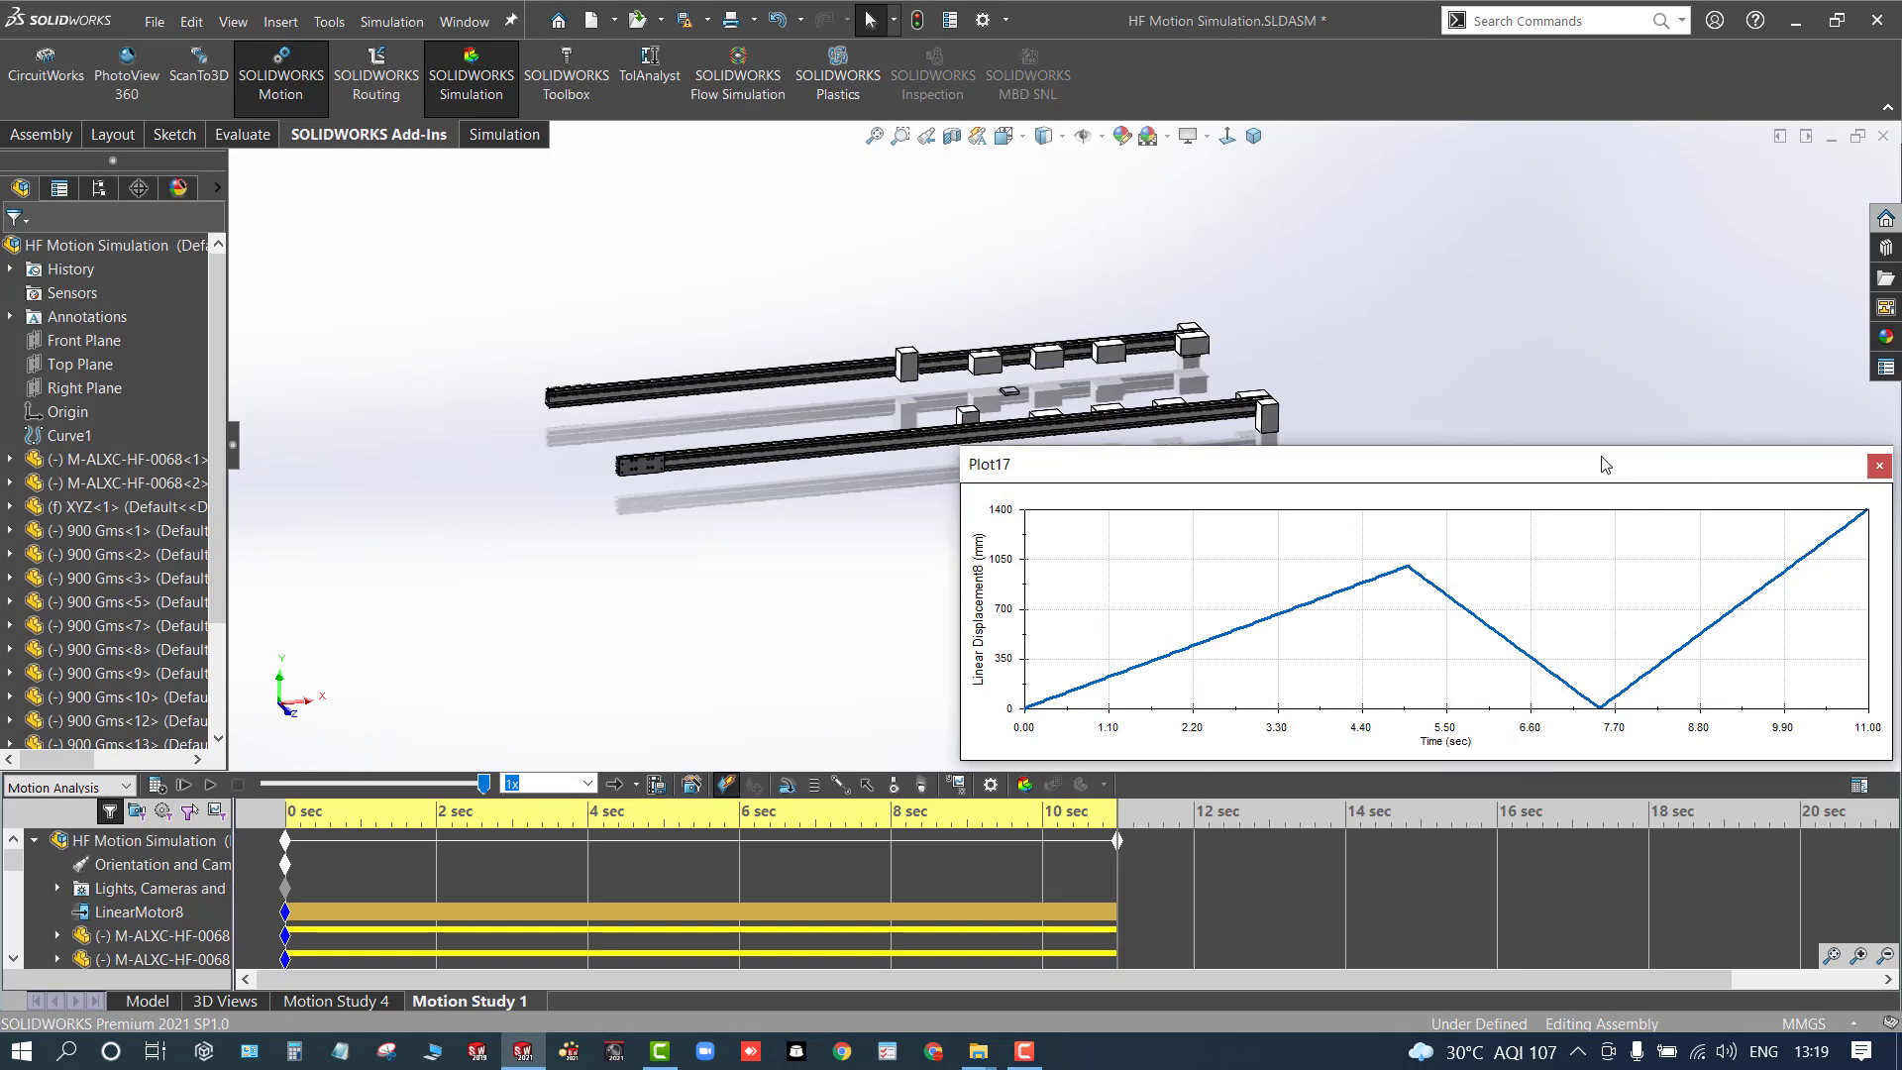
# Examine the displacement plot, close it and play the motion study from the start
pyautogui.moveTo(1588, 478); pyautogui.dragTo(1483, 501)
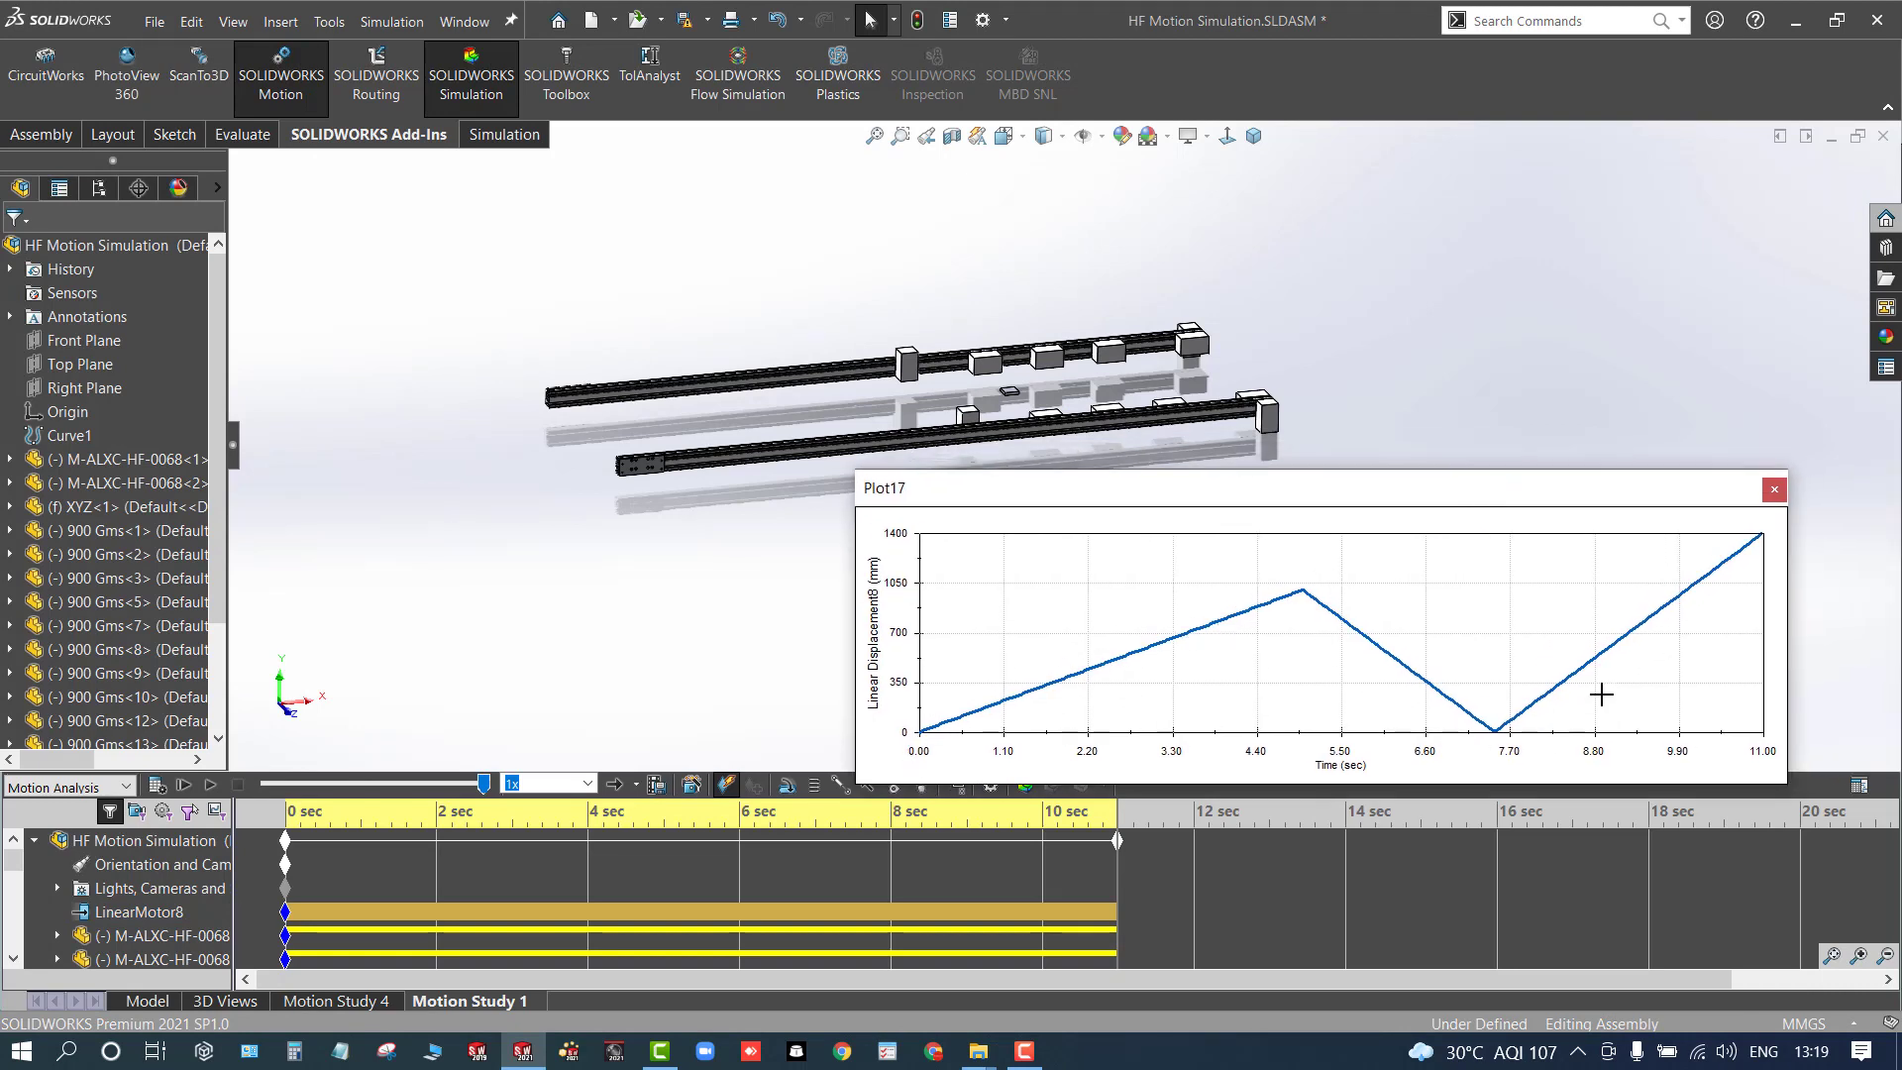
pyautogui.moveTo(1759, 541)
pyautogui.click(1772, 495)
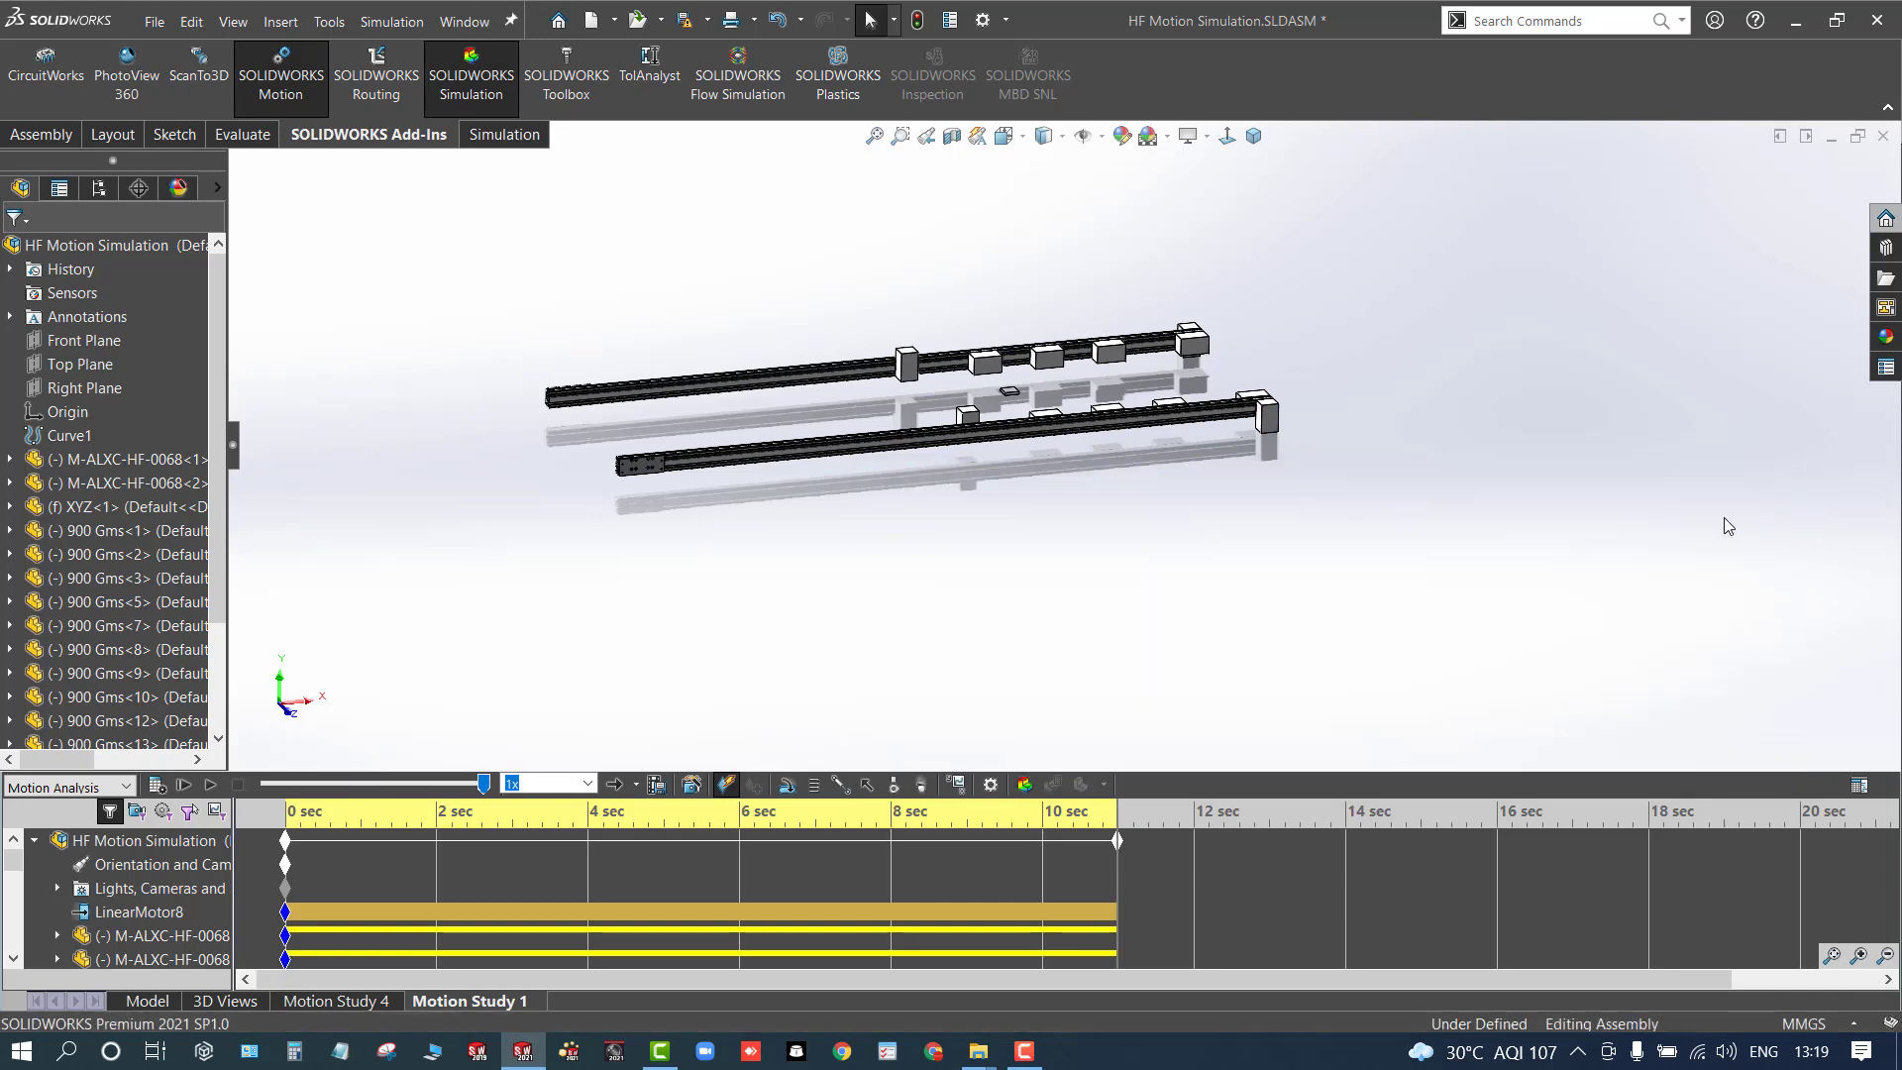
pyautogui.click(183, 786)
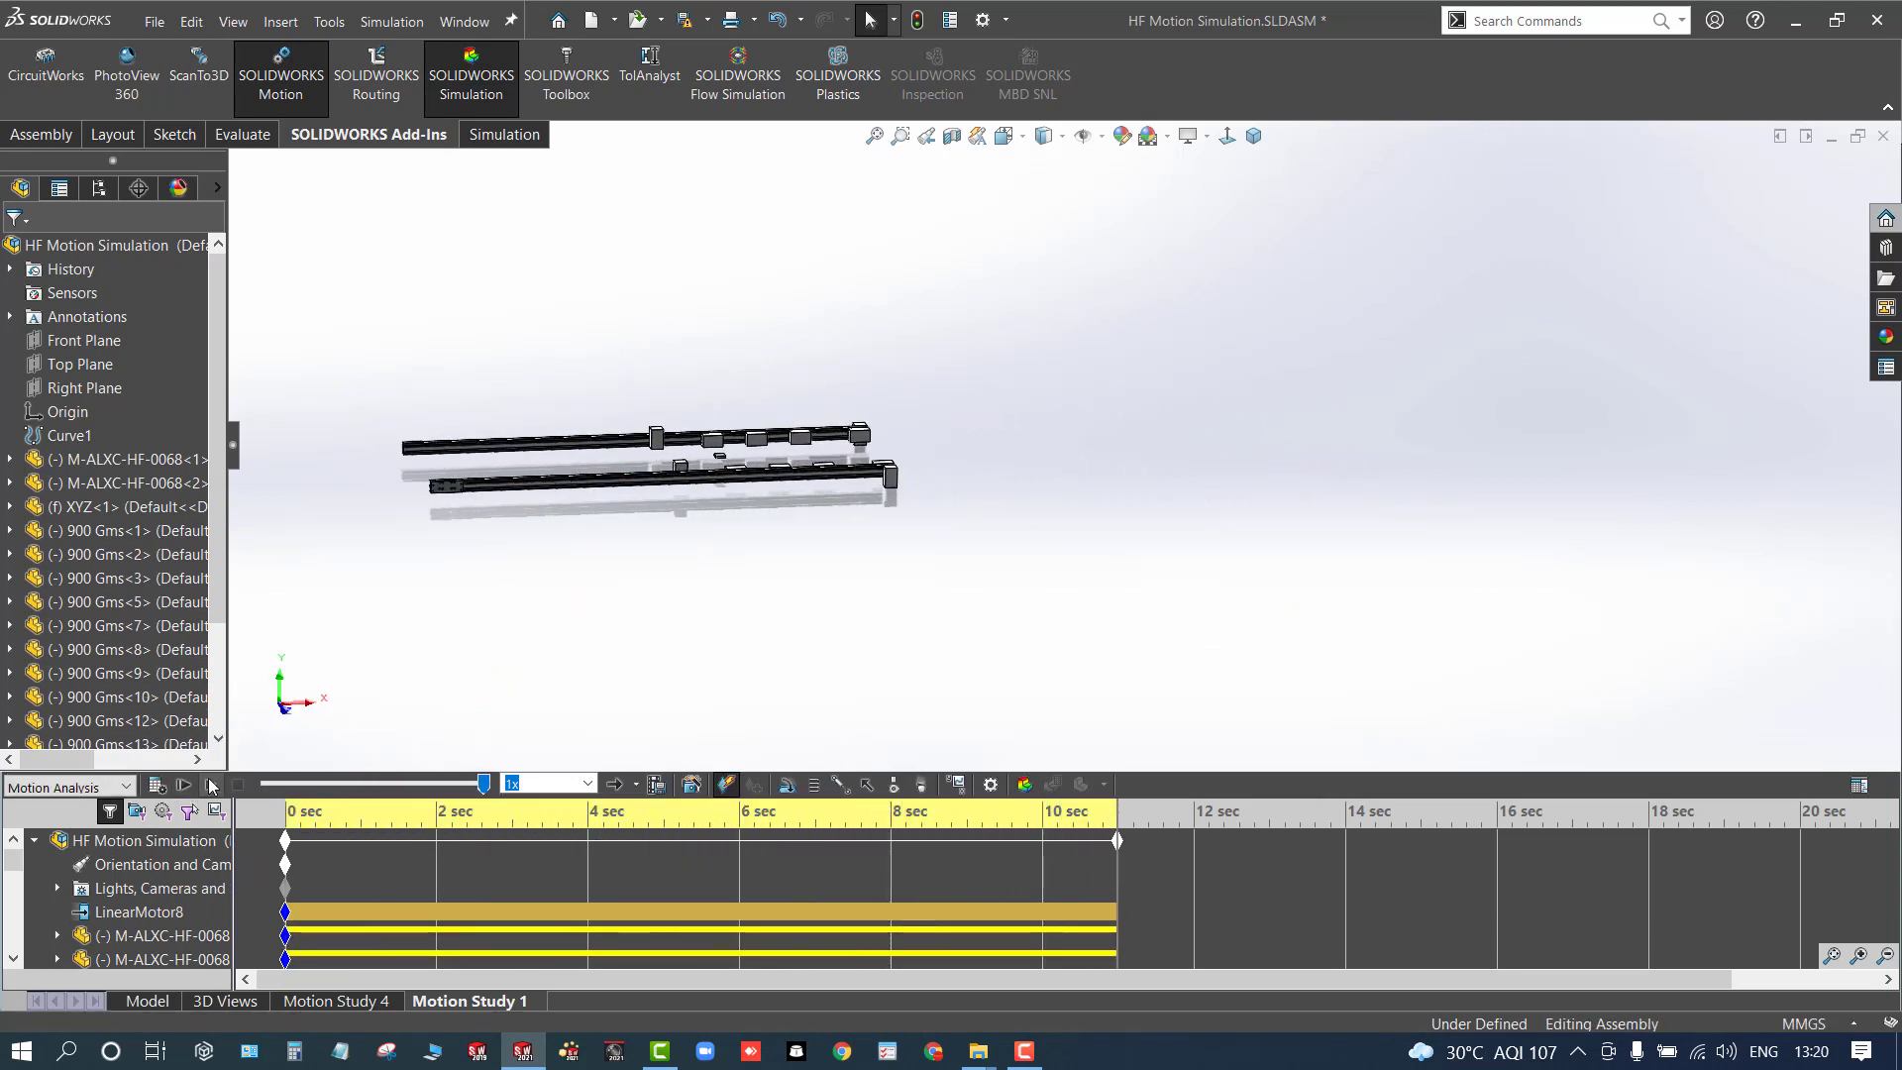
# Create a new result plot of LinearMotor8's linear velocity magnitude versus time and close its graph window
pyautogui.click(958, 784)
pyautogui.click(117, 322)
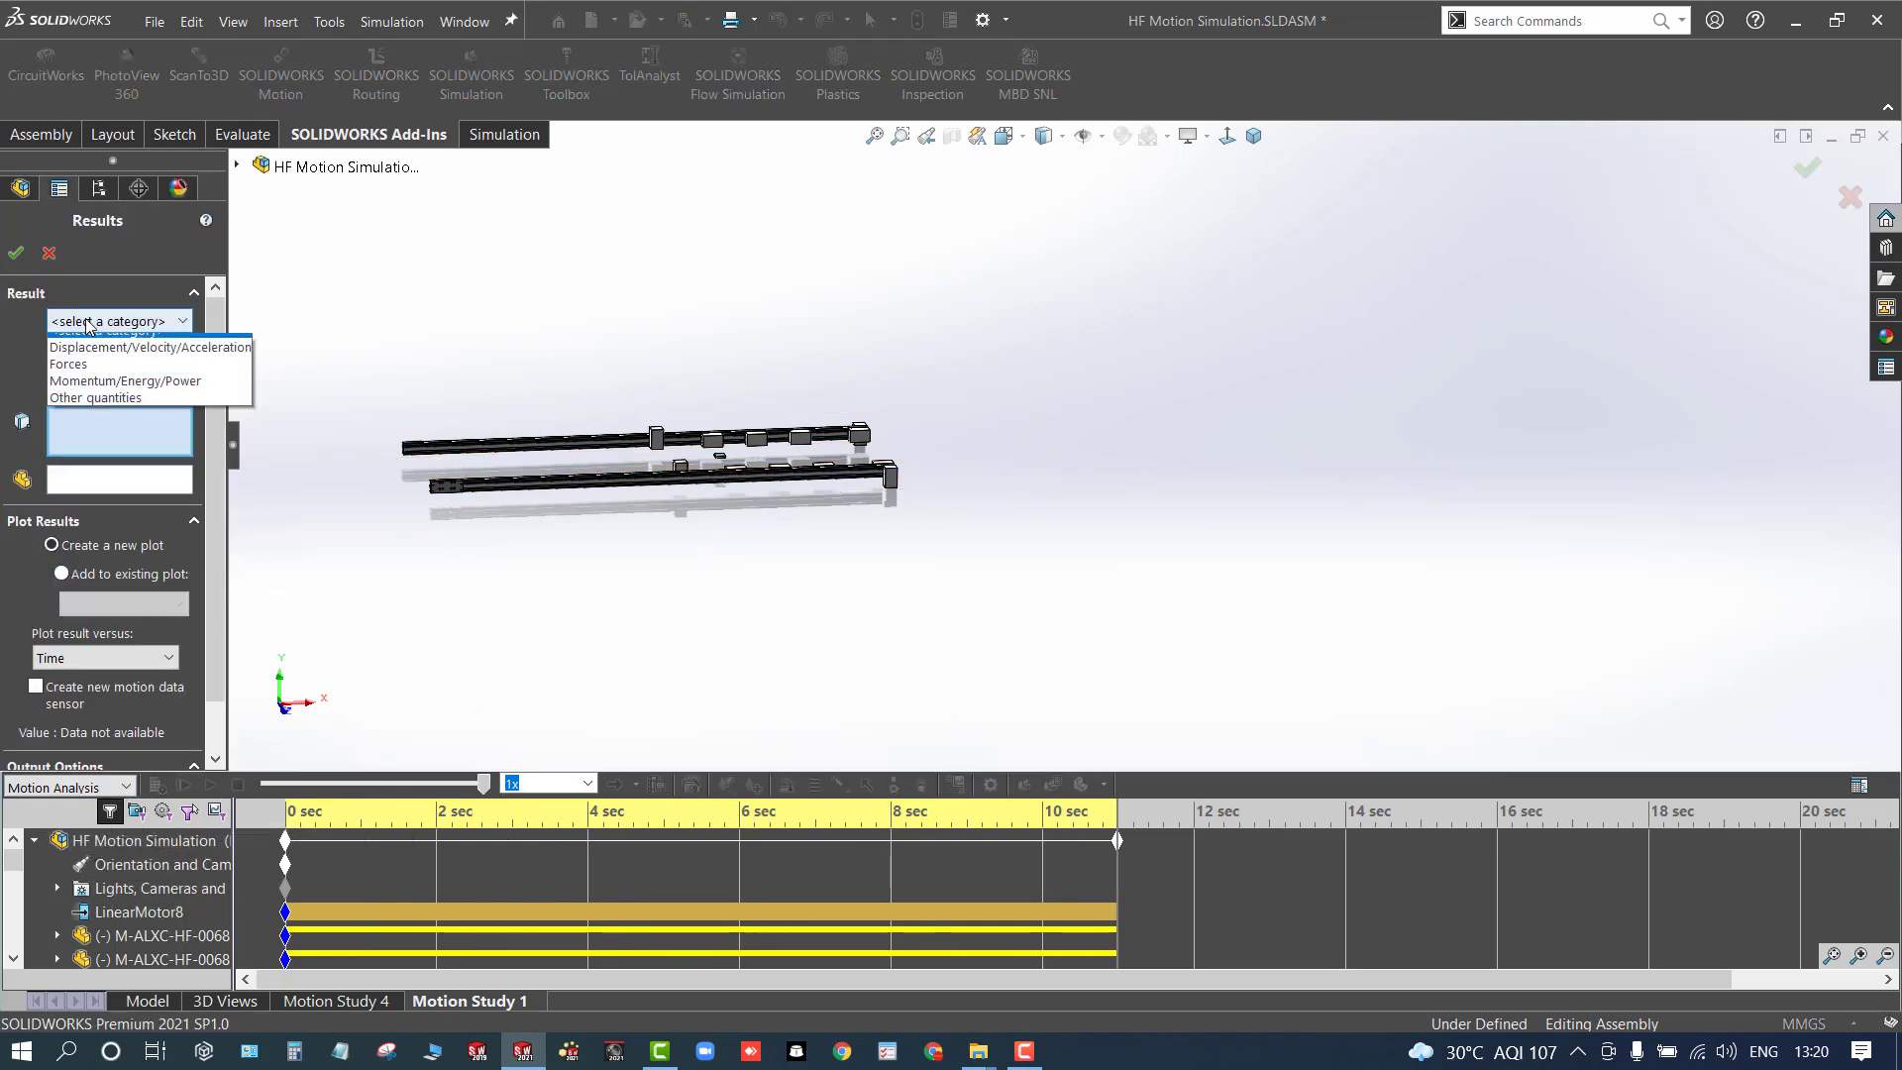
pyautogui.click(120, 360)
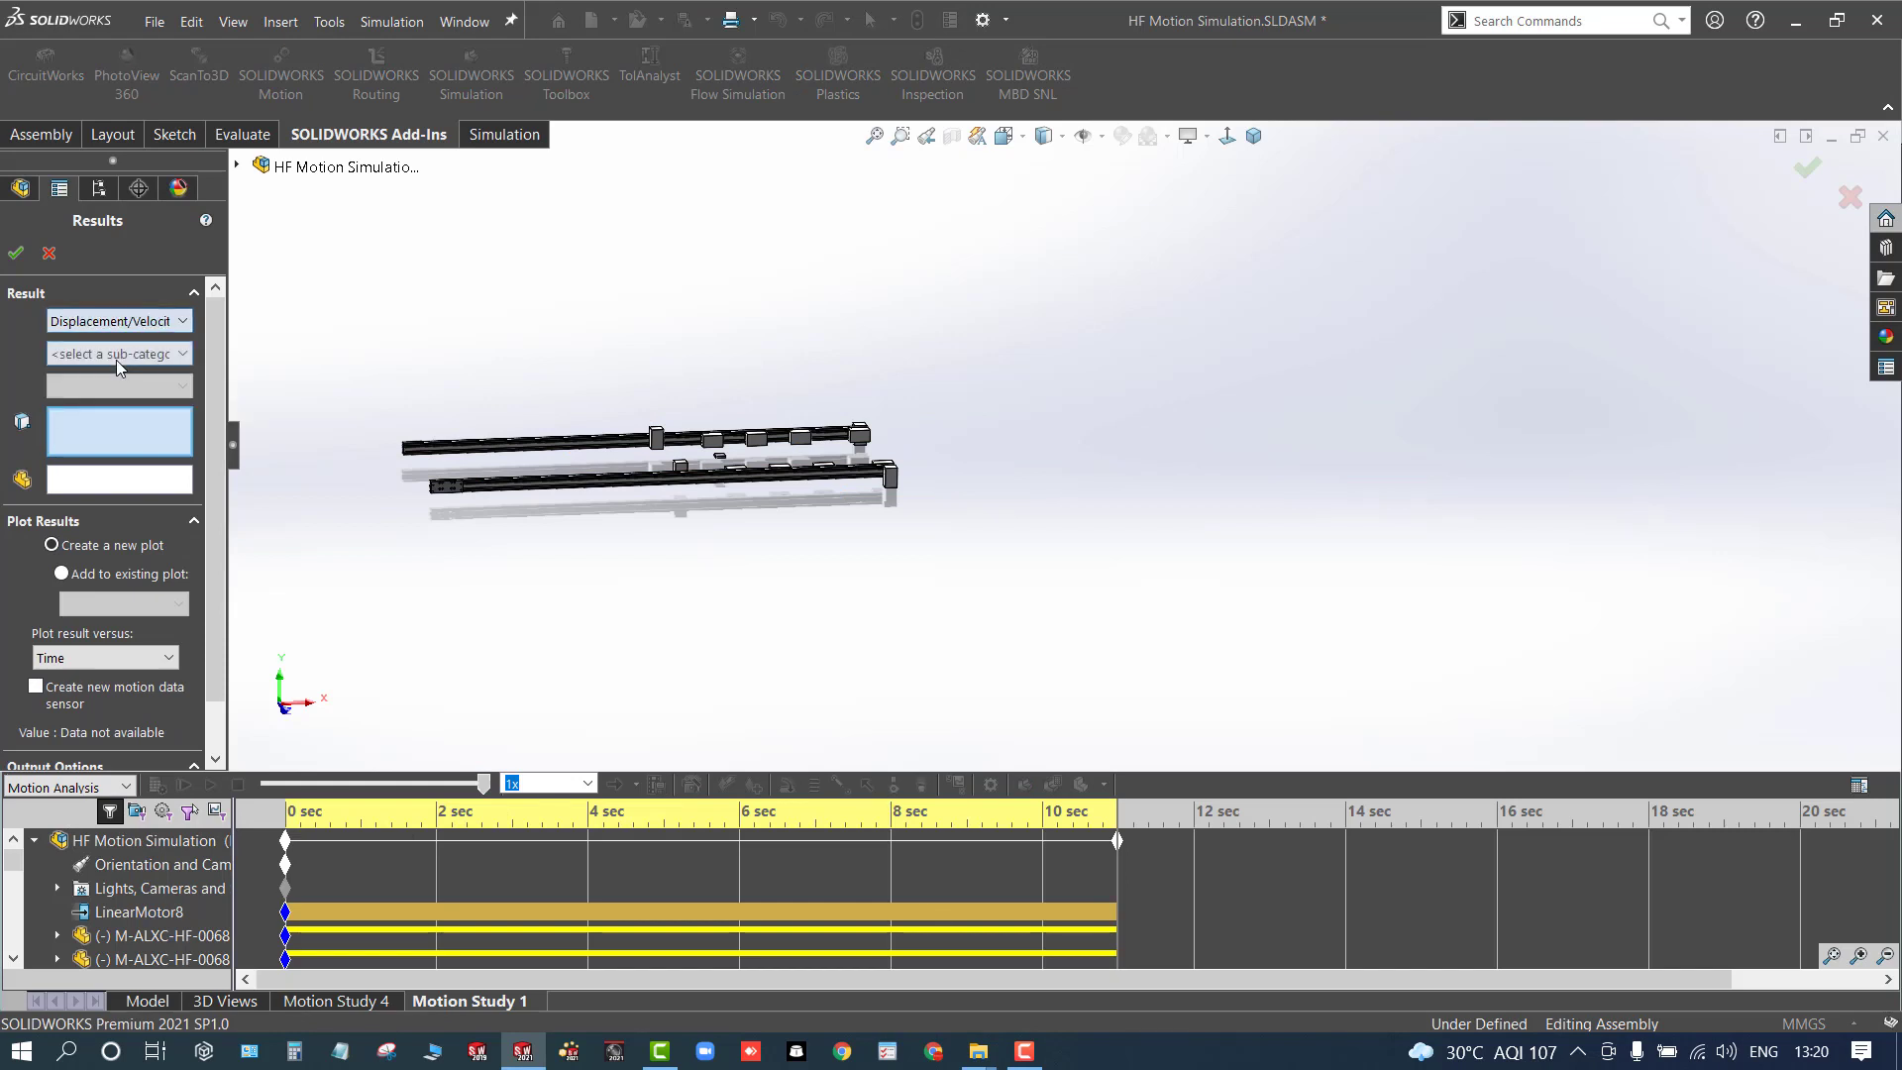
pyautogui.click(116, 355)
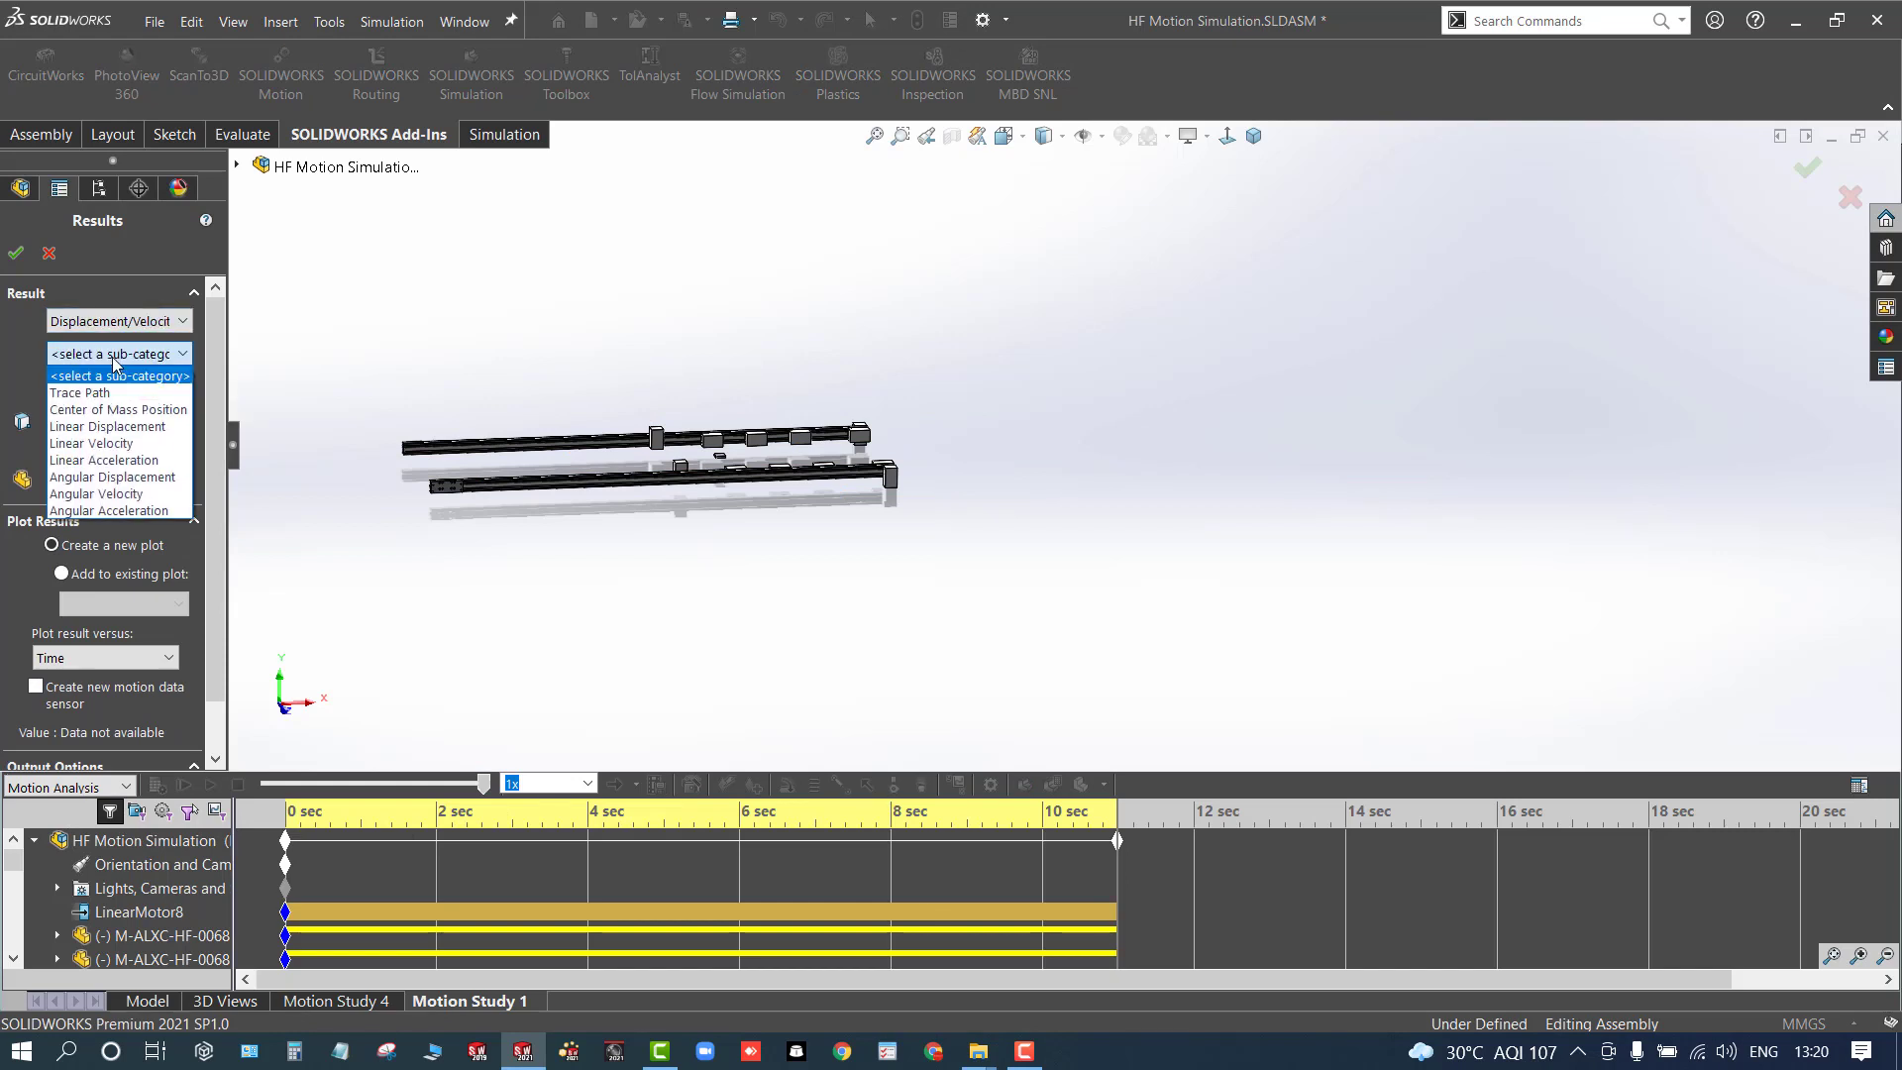
pyautogui.click(74, 445)
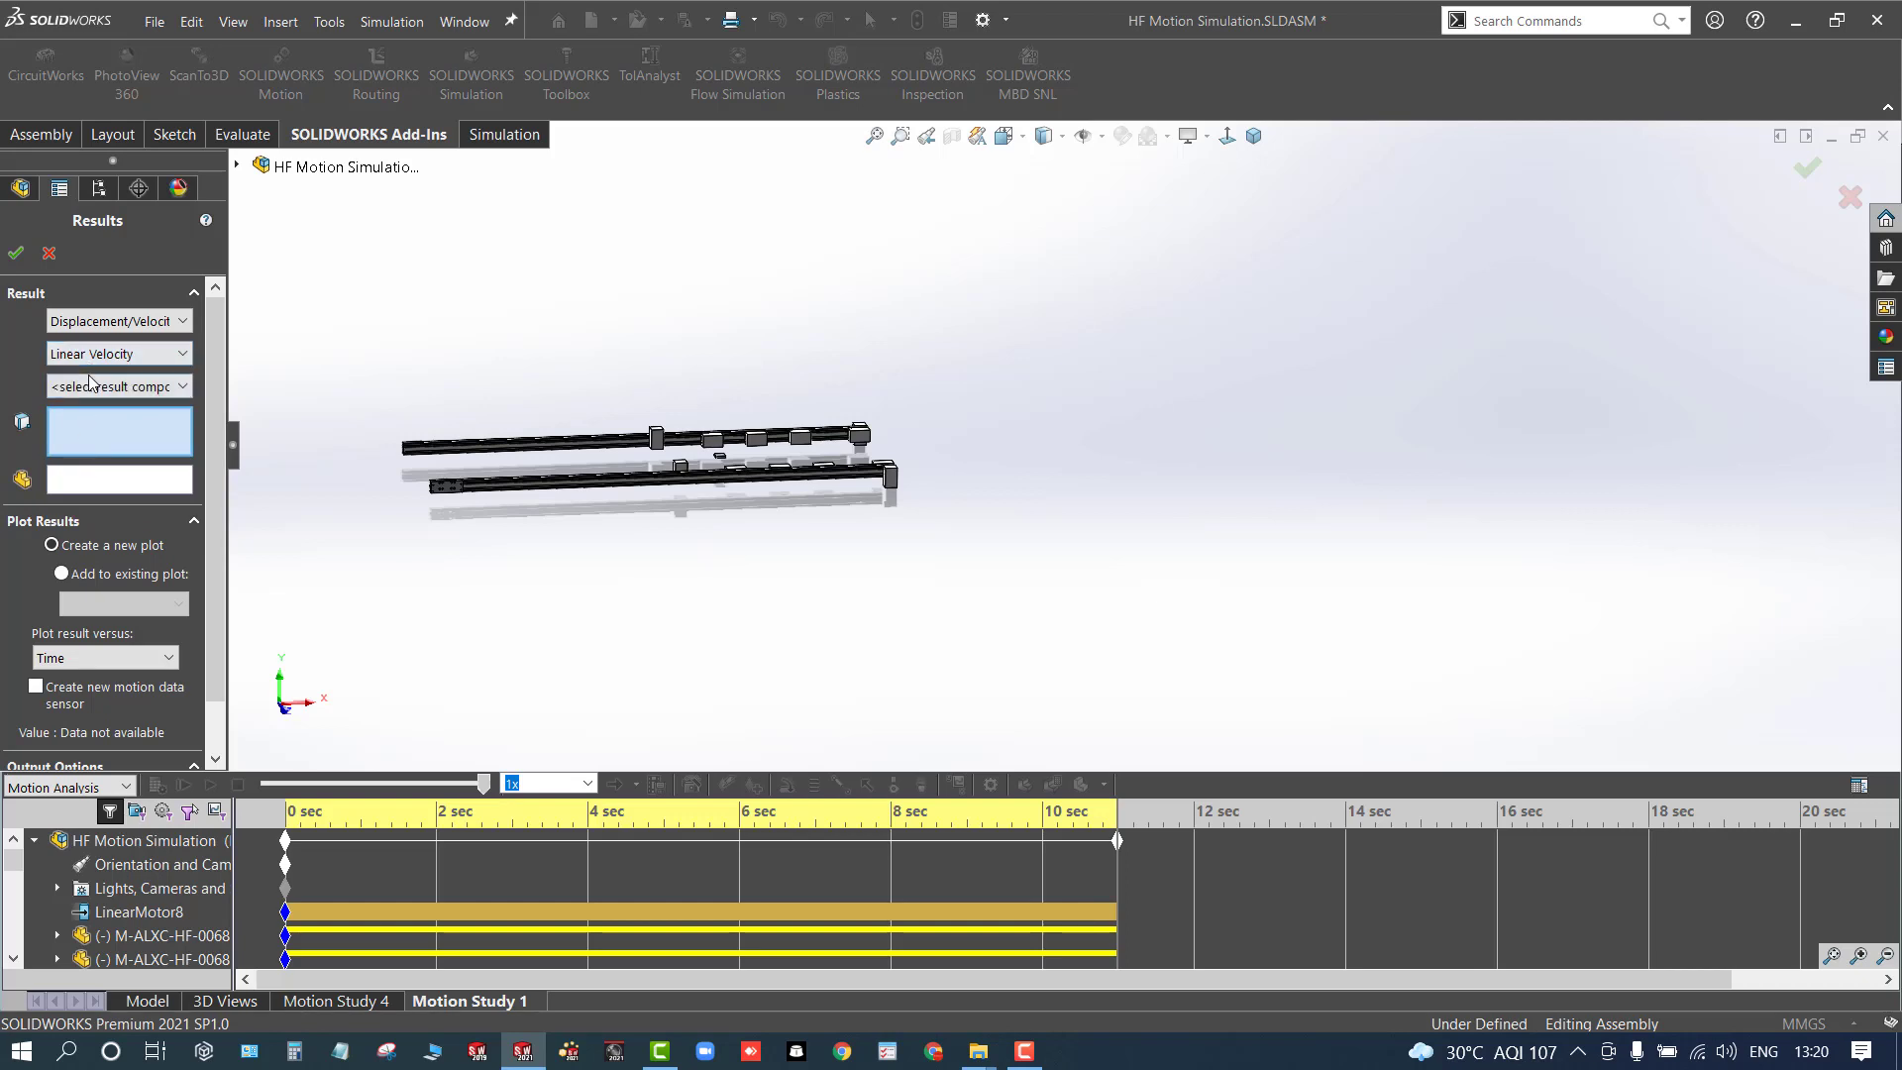
pyautogui.click(94, 387)
pyautogui.click(81, 475)
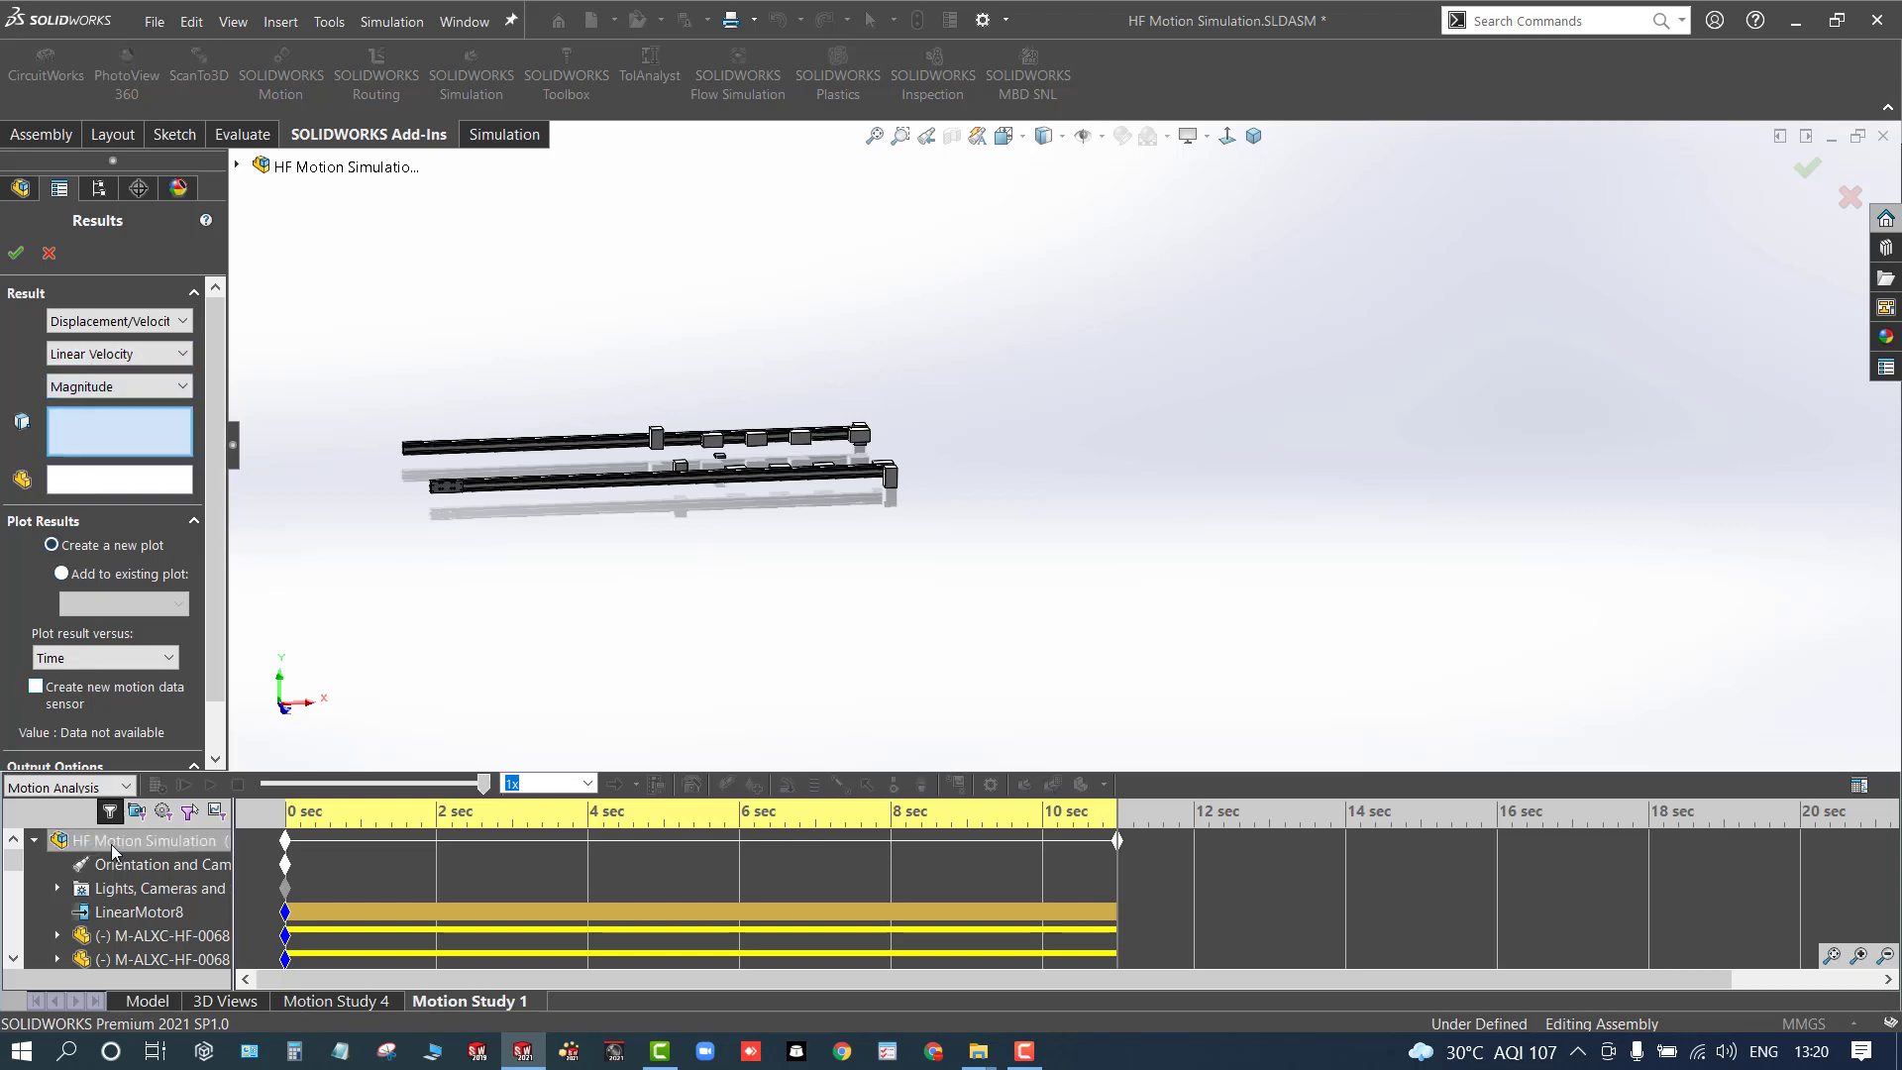
pyautogui.click(116, 912)
pyautogui.click(15, 253)
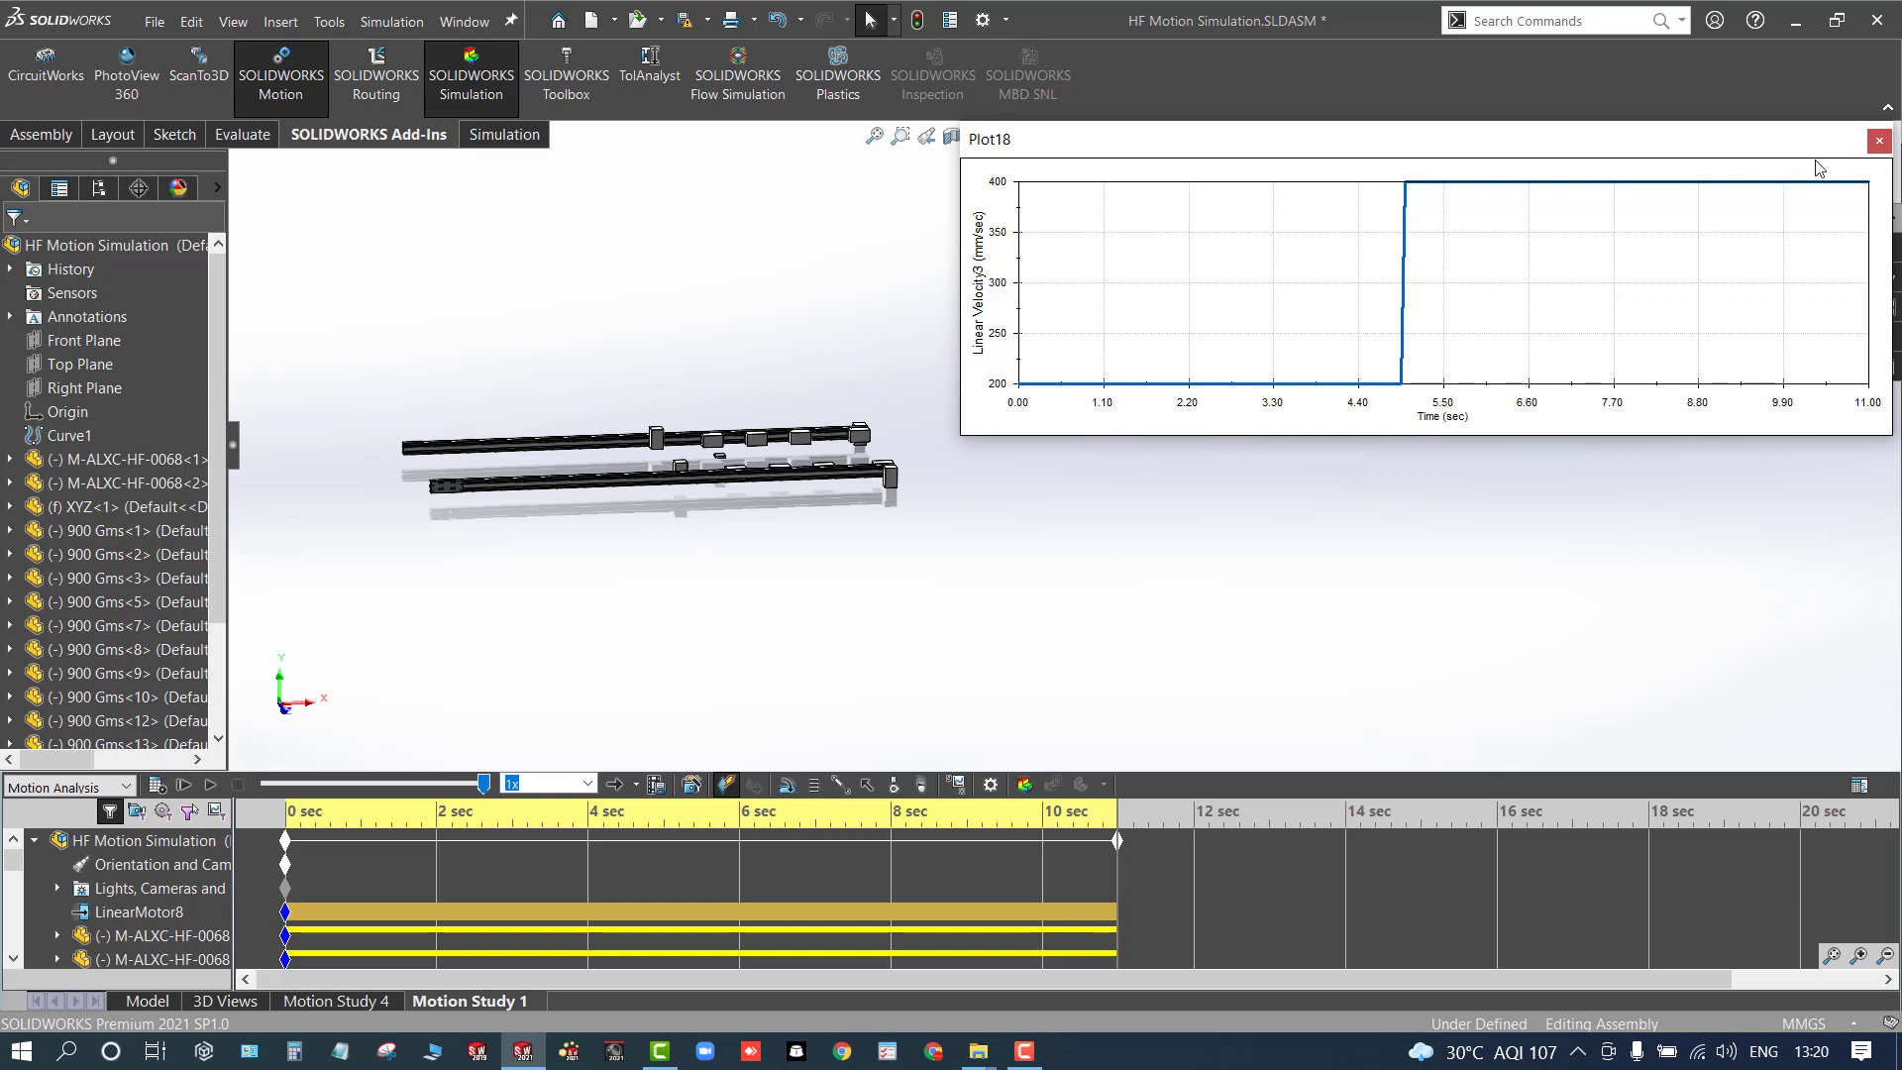
pyautogui.click(1879, 141)
# Create a new motion study alongside Motion Study 1
pyautogui.scroll(-1, 617, 320)
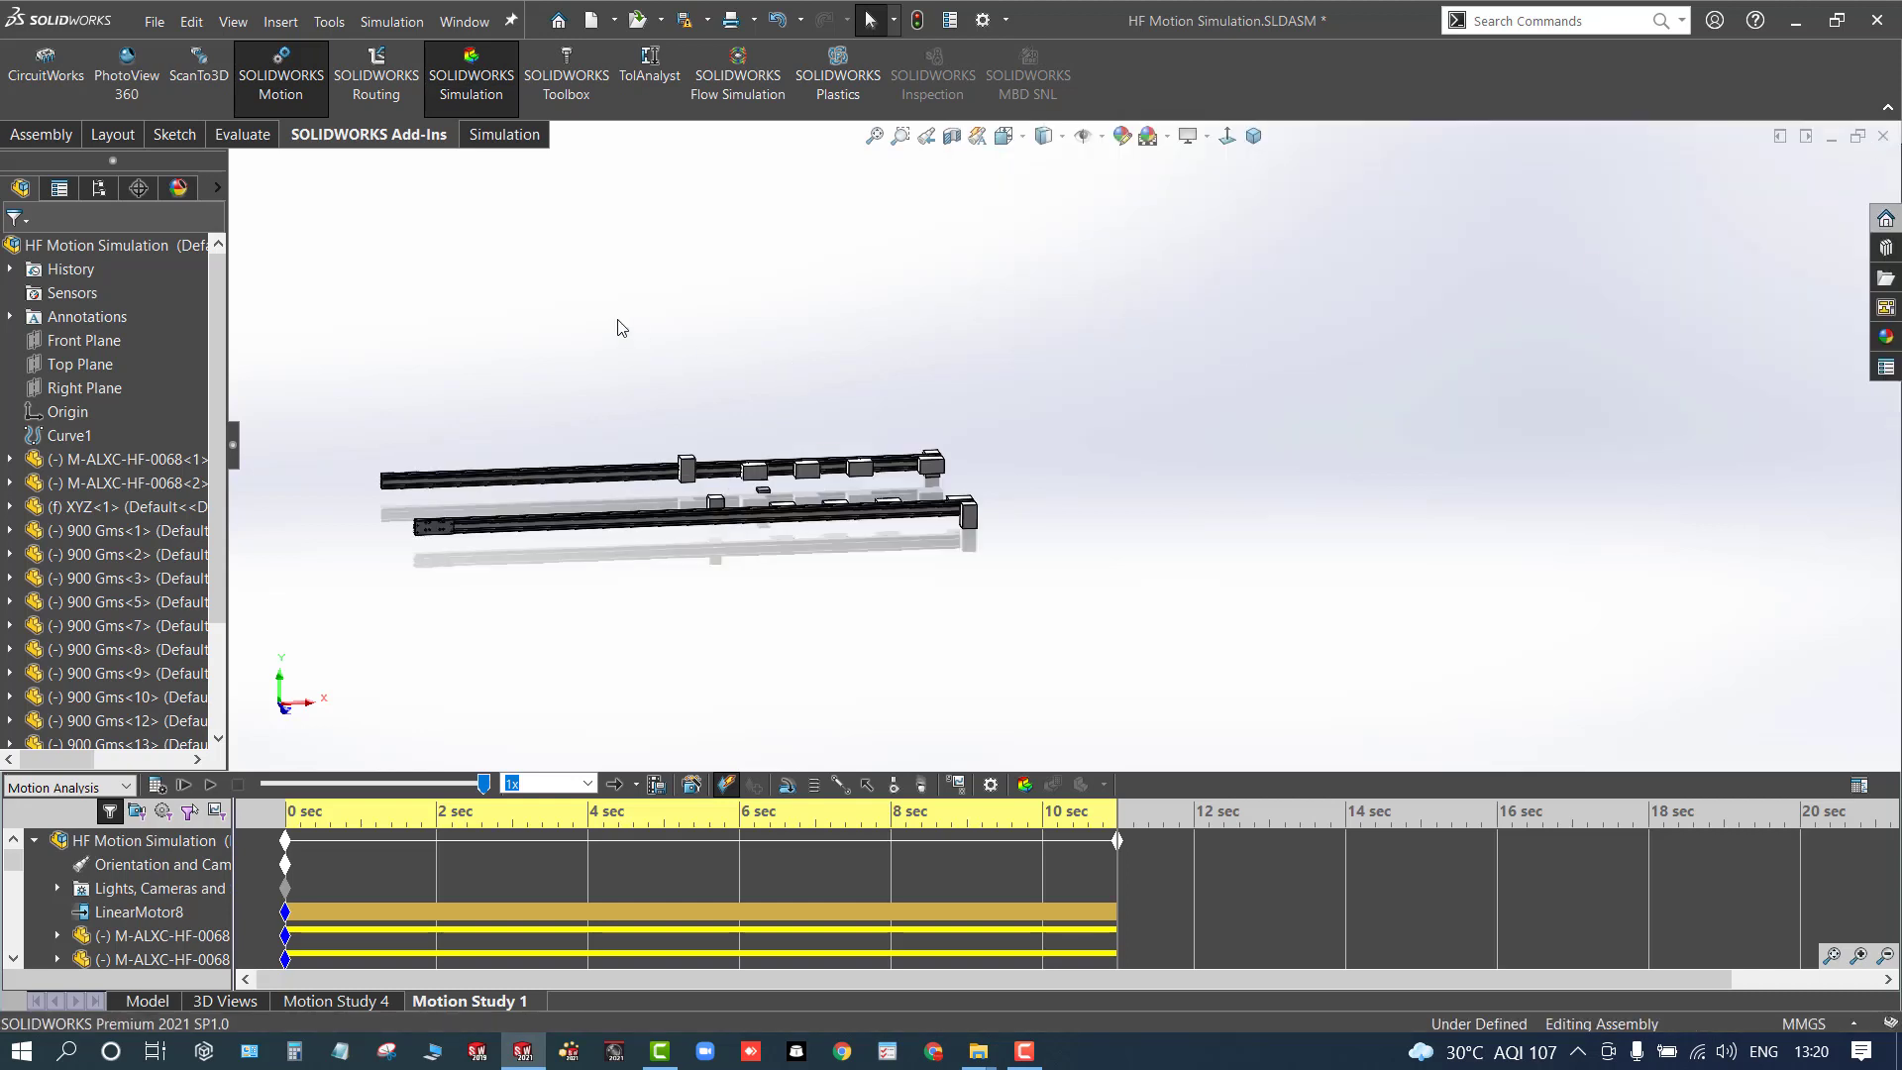
pyautogui.moveTo(618, 320)
pyautogui.mouseDown(button='middle')
pyautogui.moveTo(579, 302)
pyautogui.moveTo(626, 327)
pyautogui.moveTo(611, 339)
pyautogui.mouseUp(button='middle')
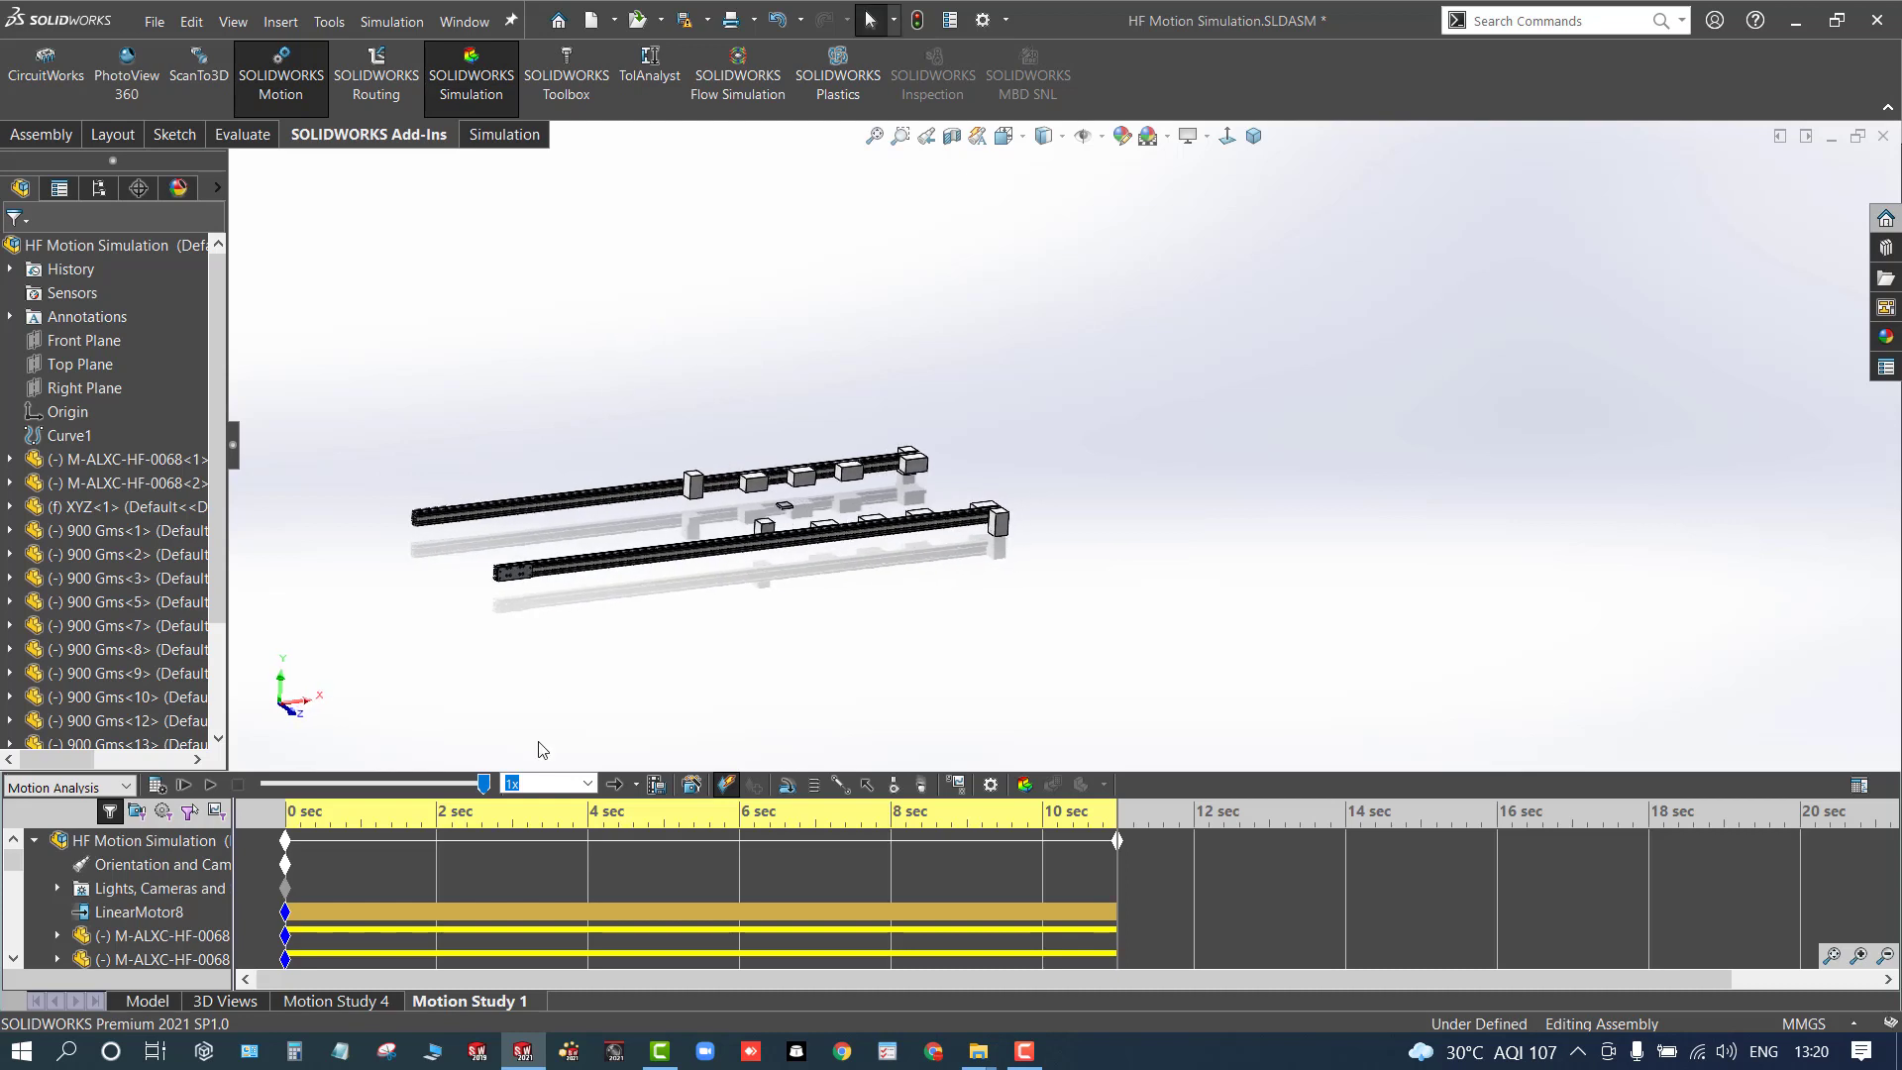
pyautogui.rightClick(513, 1001)
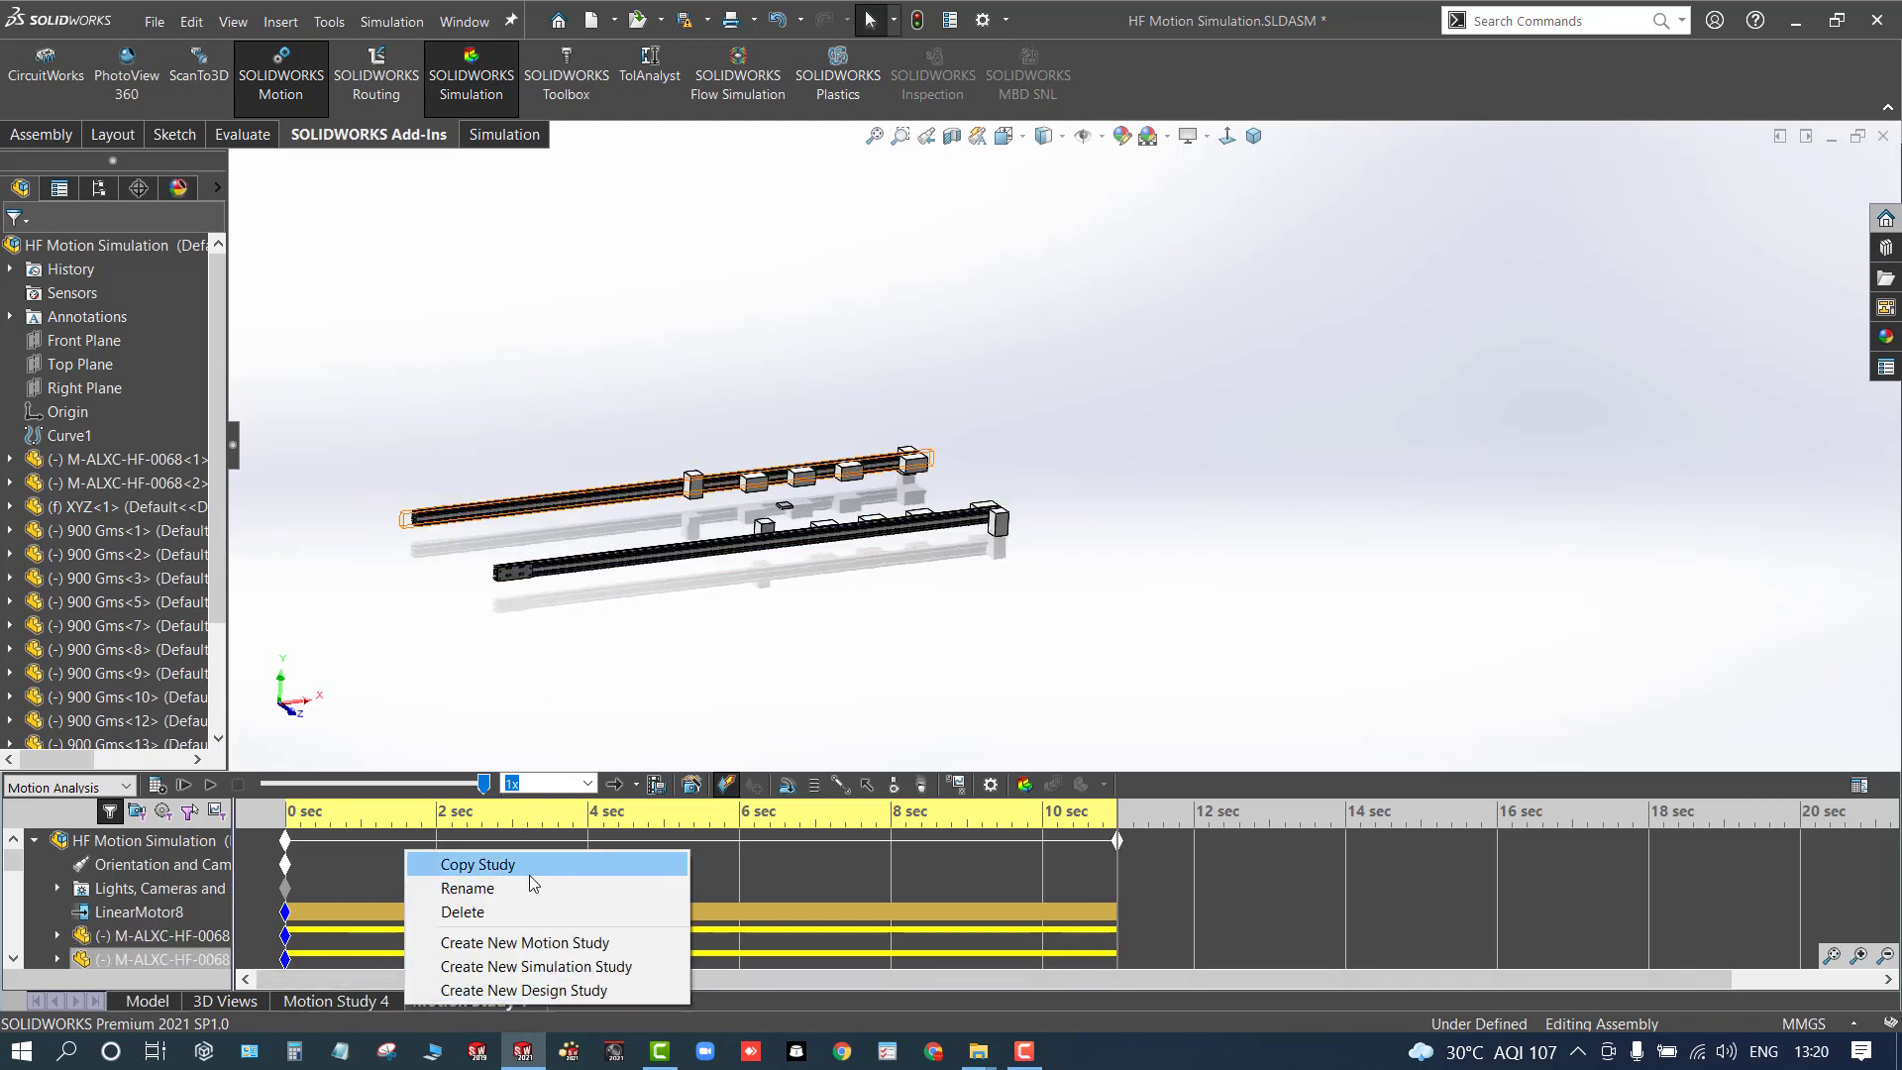
pyautogui.click(525, 942)
# Start a linear motor (actuator) and assign it to the long edge of the front rail
pyautogui.moveTo(871, 645); pyautogui.dragTo(925, 652, button='middle')
pyautogui.scroll(-3, 996, 554)
pyautogui.scroll(-1, 672, 458)
pyautogui.scroll(2, 924, 325)
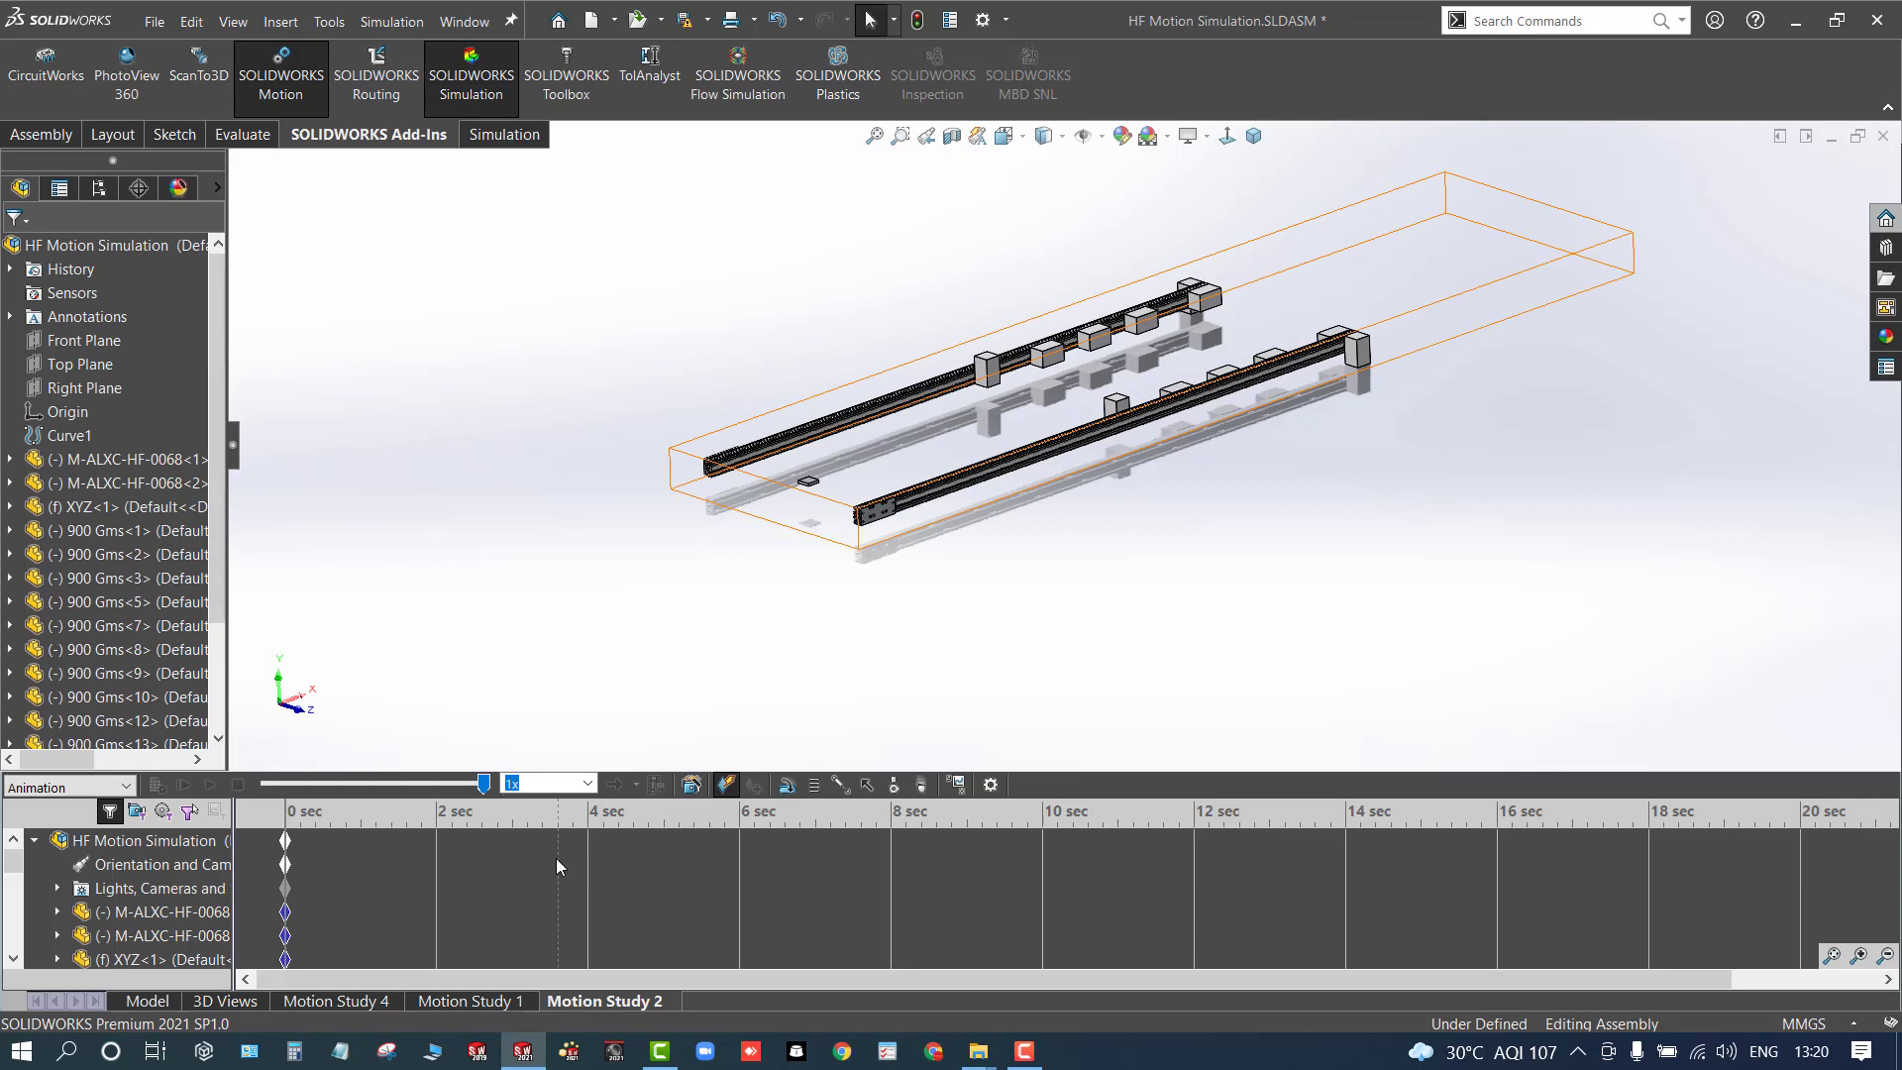
pyautogui.click(787, 785)
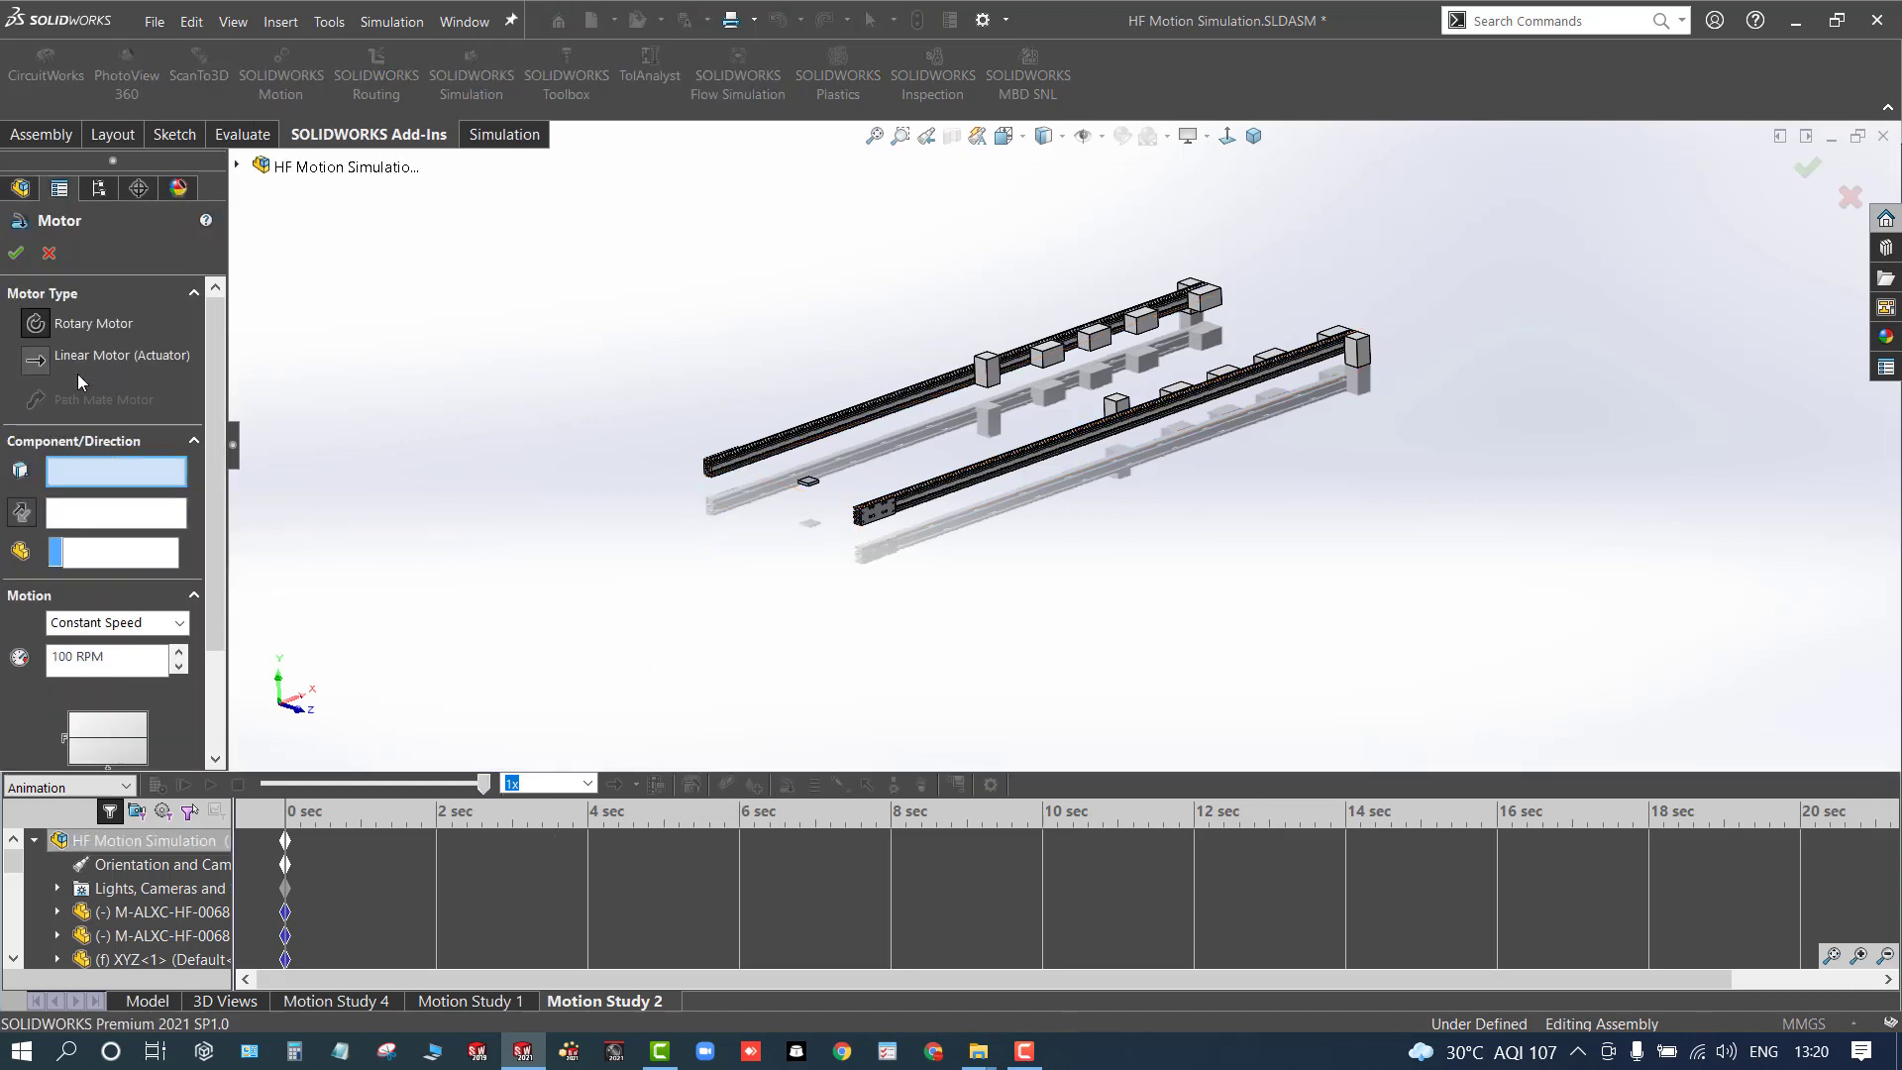
pyautogui.click(44, 363)
pyautogui.scroll(-2, 869, 403)
pyautogui.scroll(-4, 897, 567)
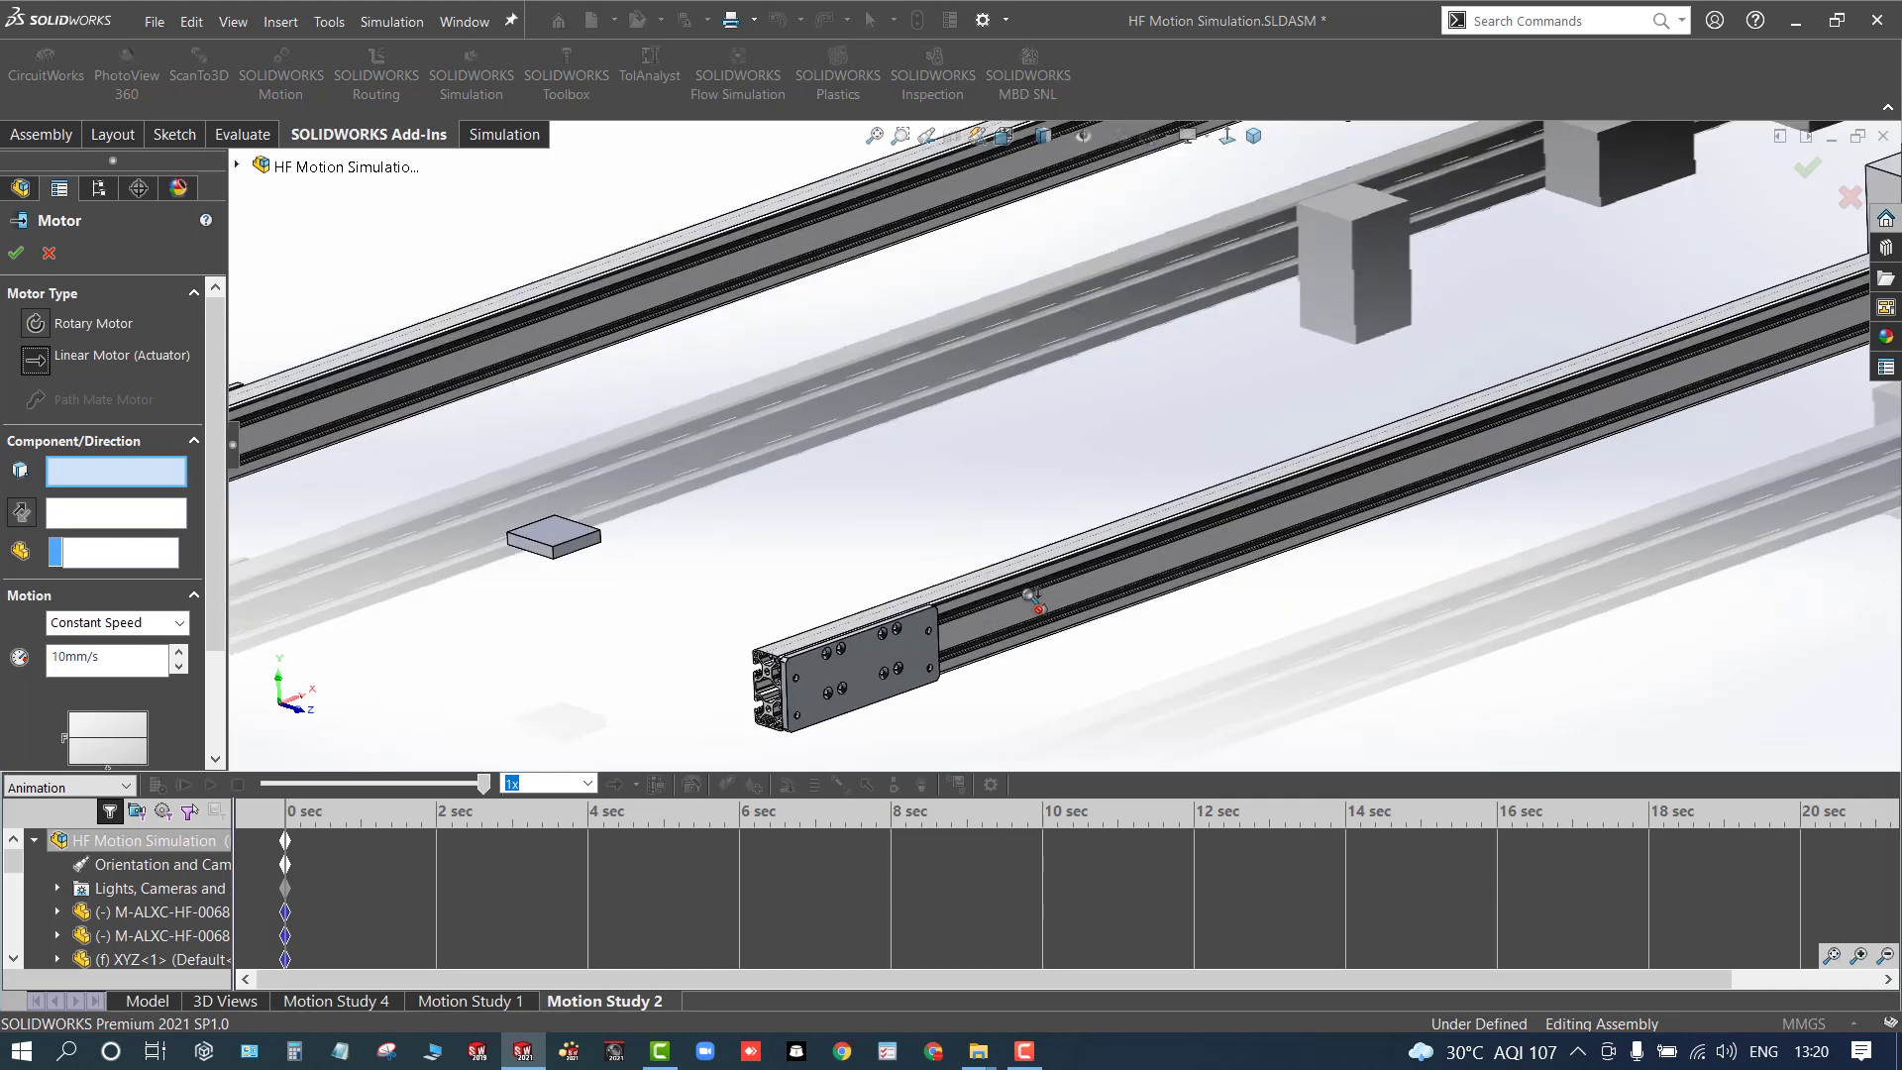
pyautogui.click(905, 579)
# Reverse the linear motor's direction along the front rail
pyautogui.scroll(8, 905, 580)
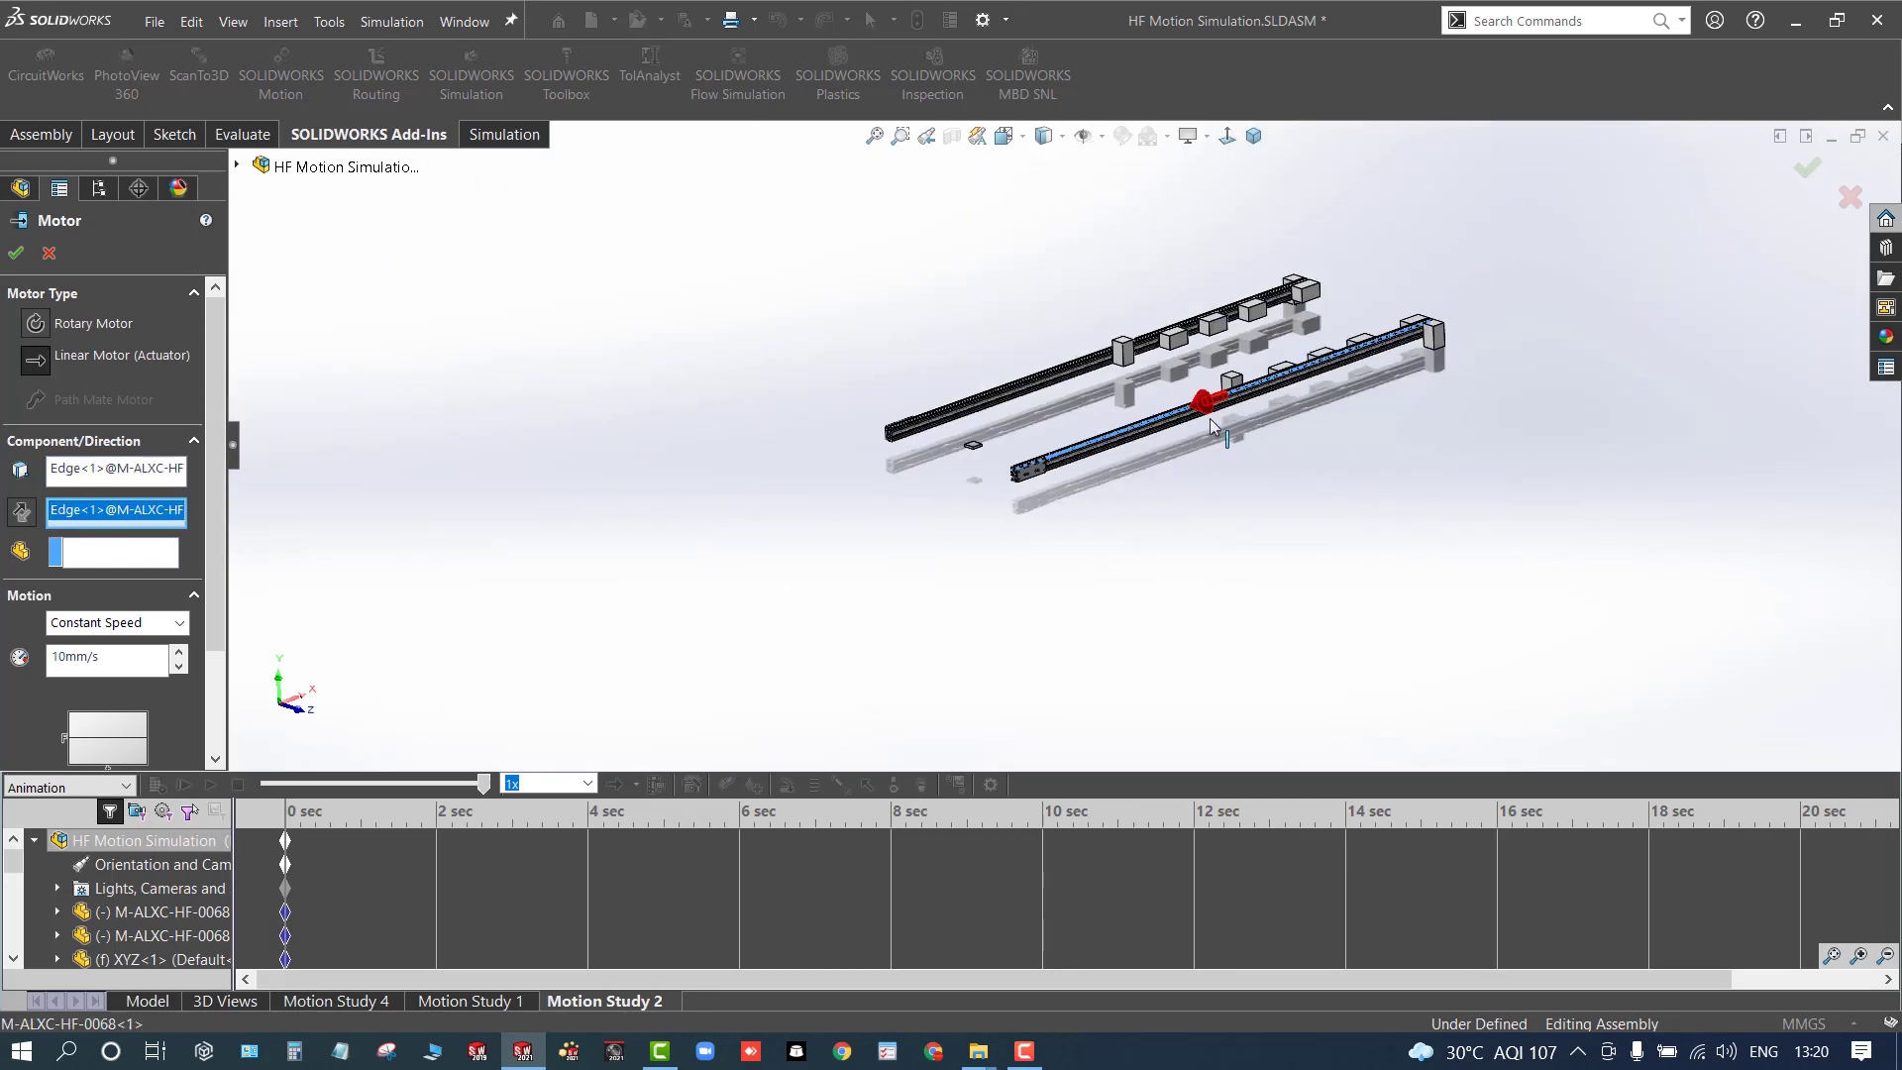
pyautogui.moveTo(1139, 474)
pyautogui.mouseDown(button='middle')
pyautogui.moveTo(1020, 543)
pyautogui.moveTo(1112, 448)
pyautogui.mouseUp(button='middle')
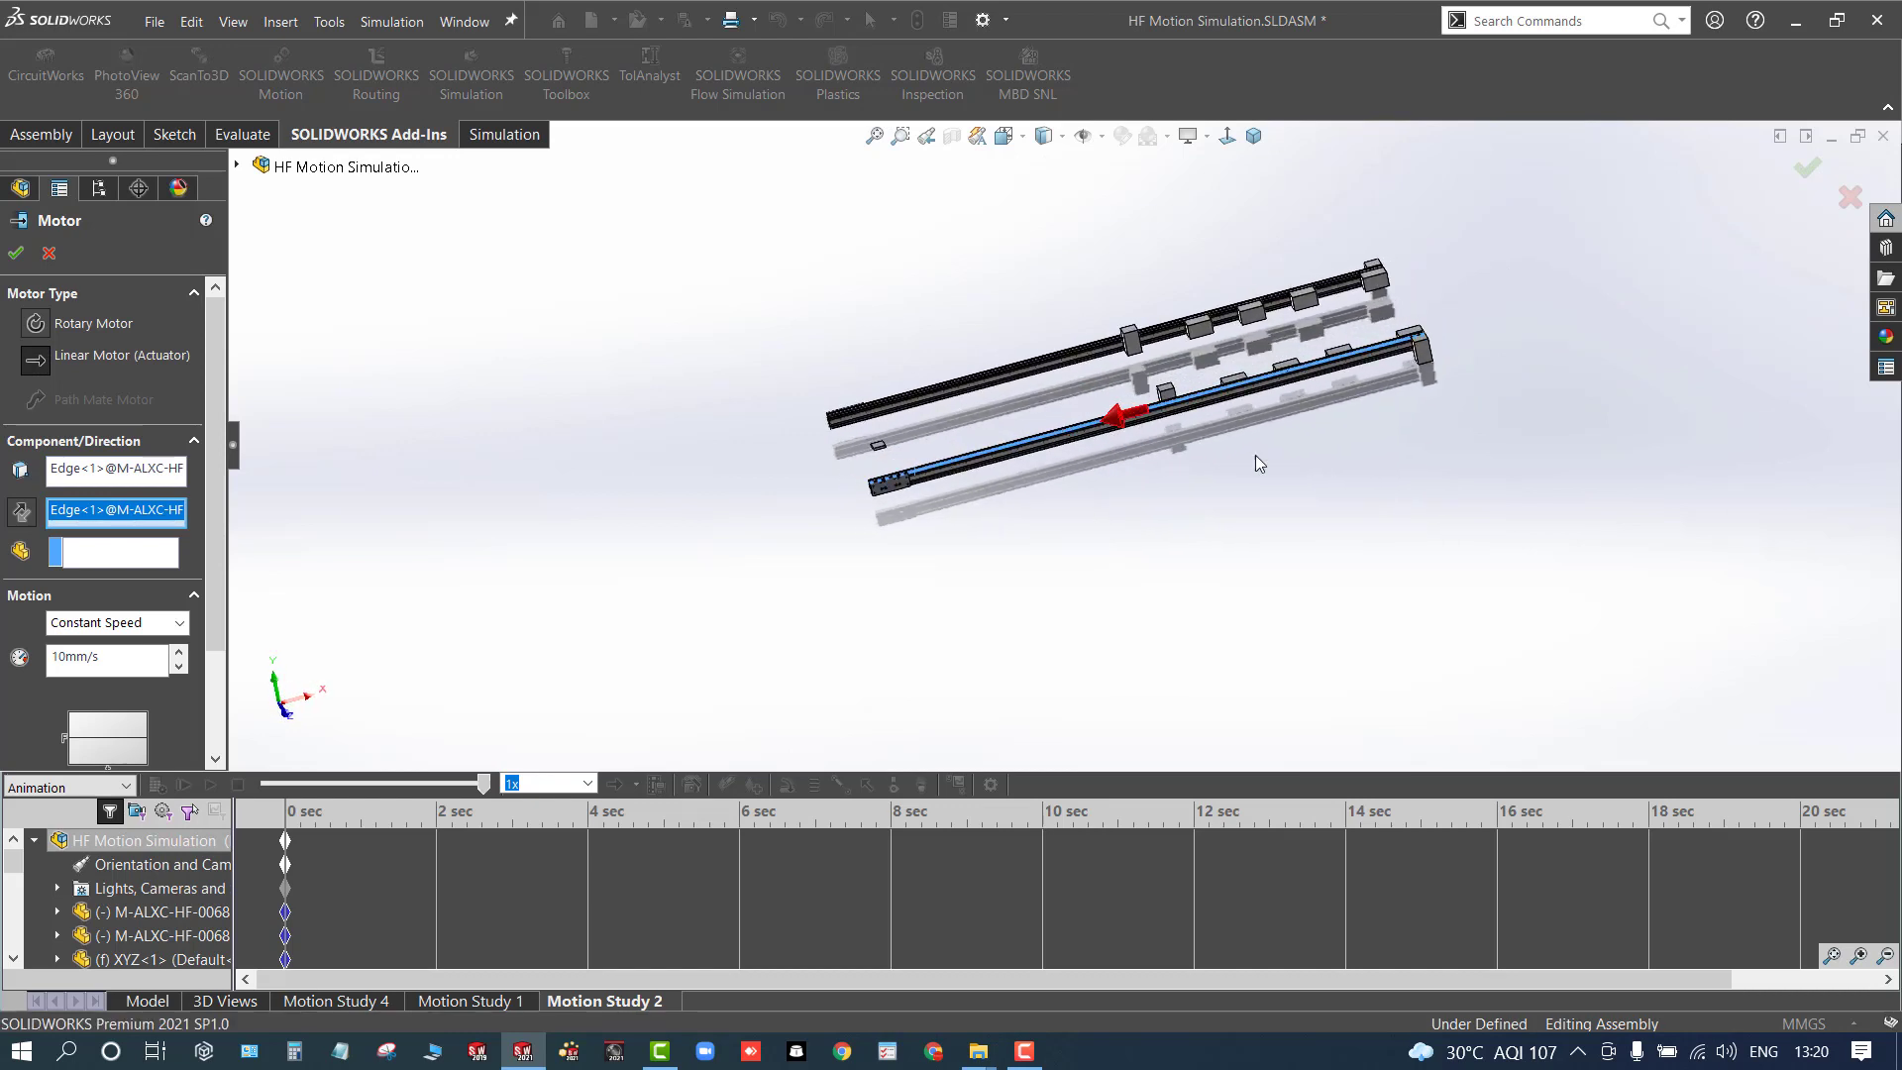
pyautogui.click(21, 512)
pyautogui.moveTo(844, 353); pyautogui.dragTo(998, 285, button='middle')
pyautogui.scroll(-2, 1027, 278)
pyautogui.moveTo(1096, 335); pyautogui.dragTo(1091, 306, button='middle')
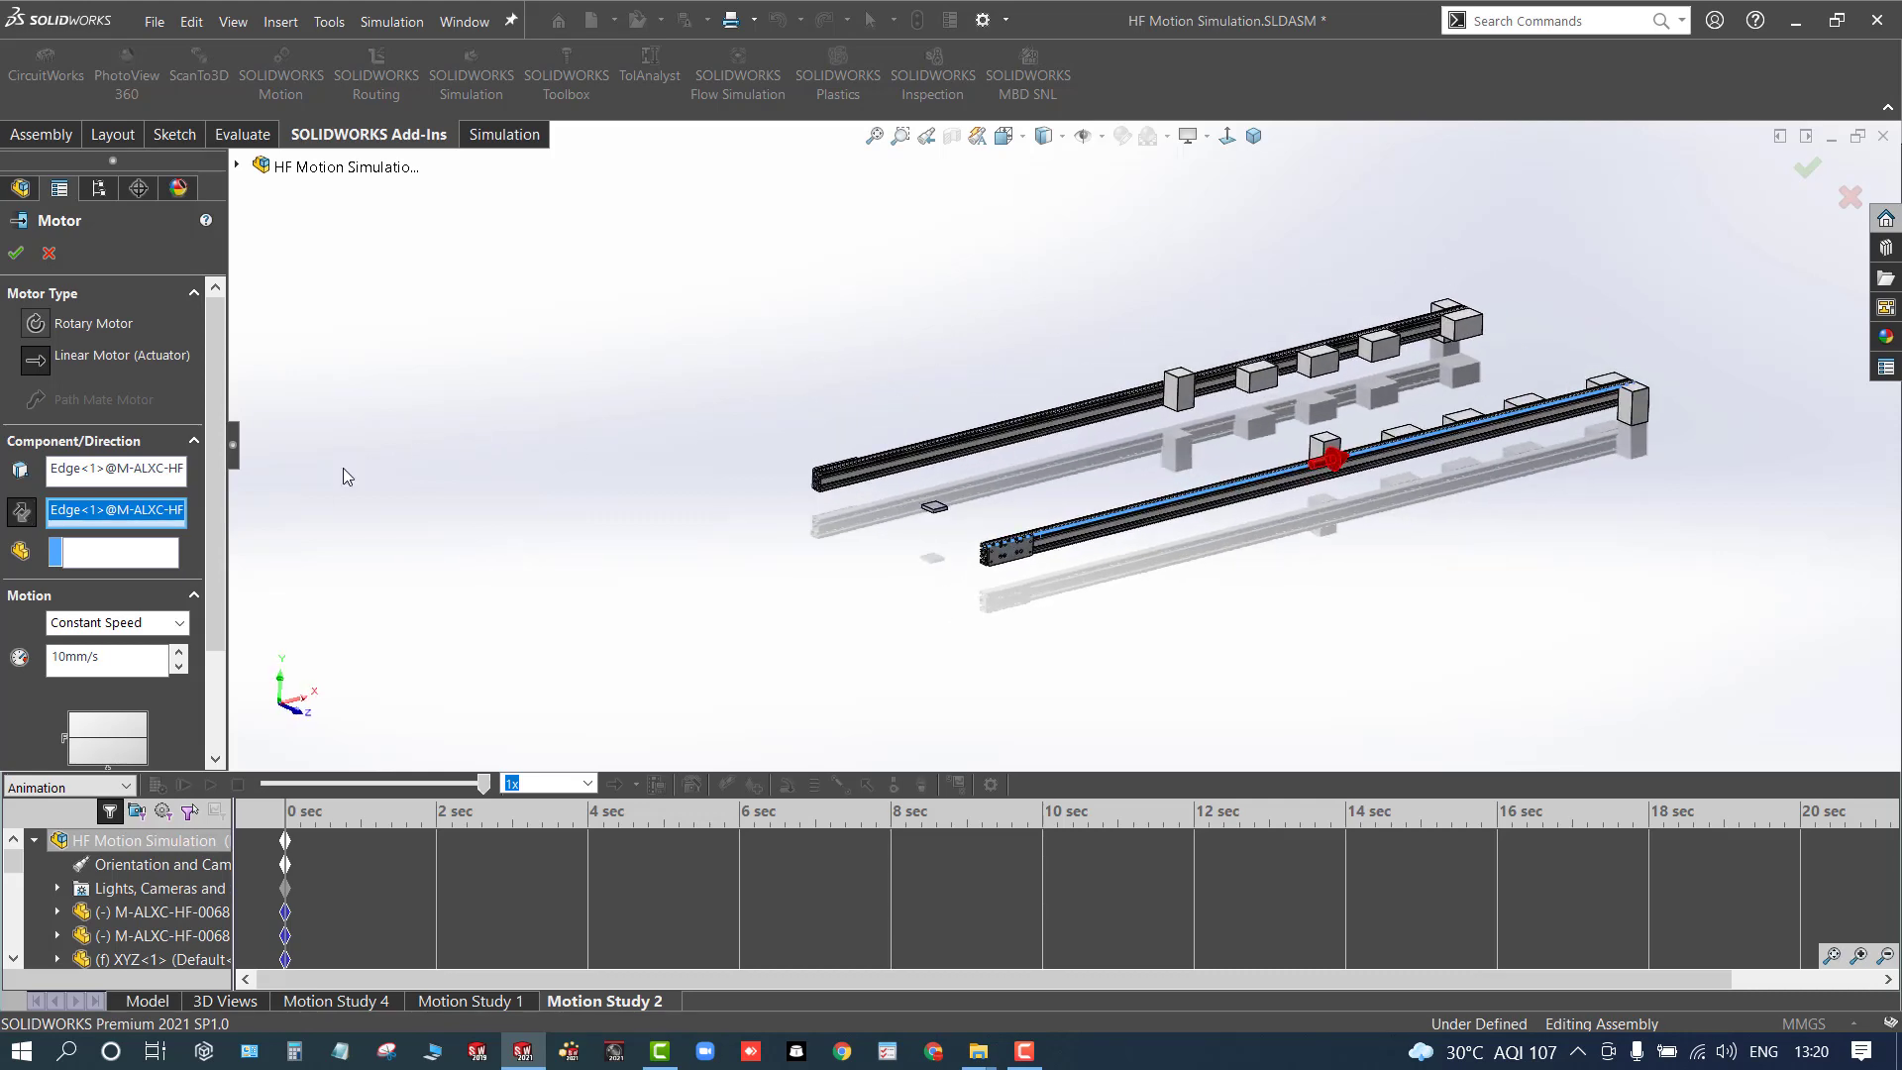
# Set the motor's motion to Segments with Displacement (mm) as the function's value
pyautogui.click(94, 624)
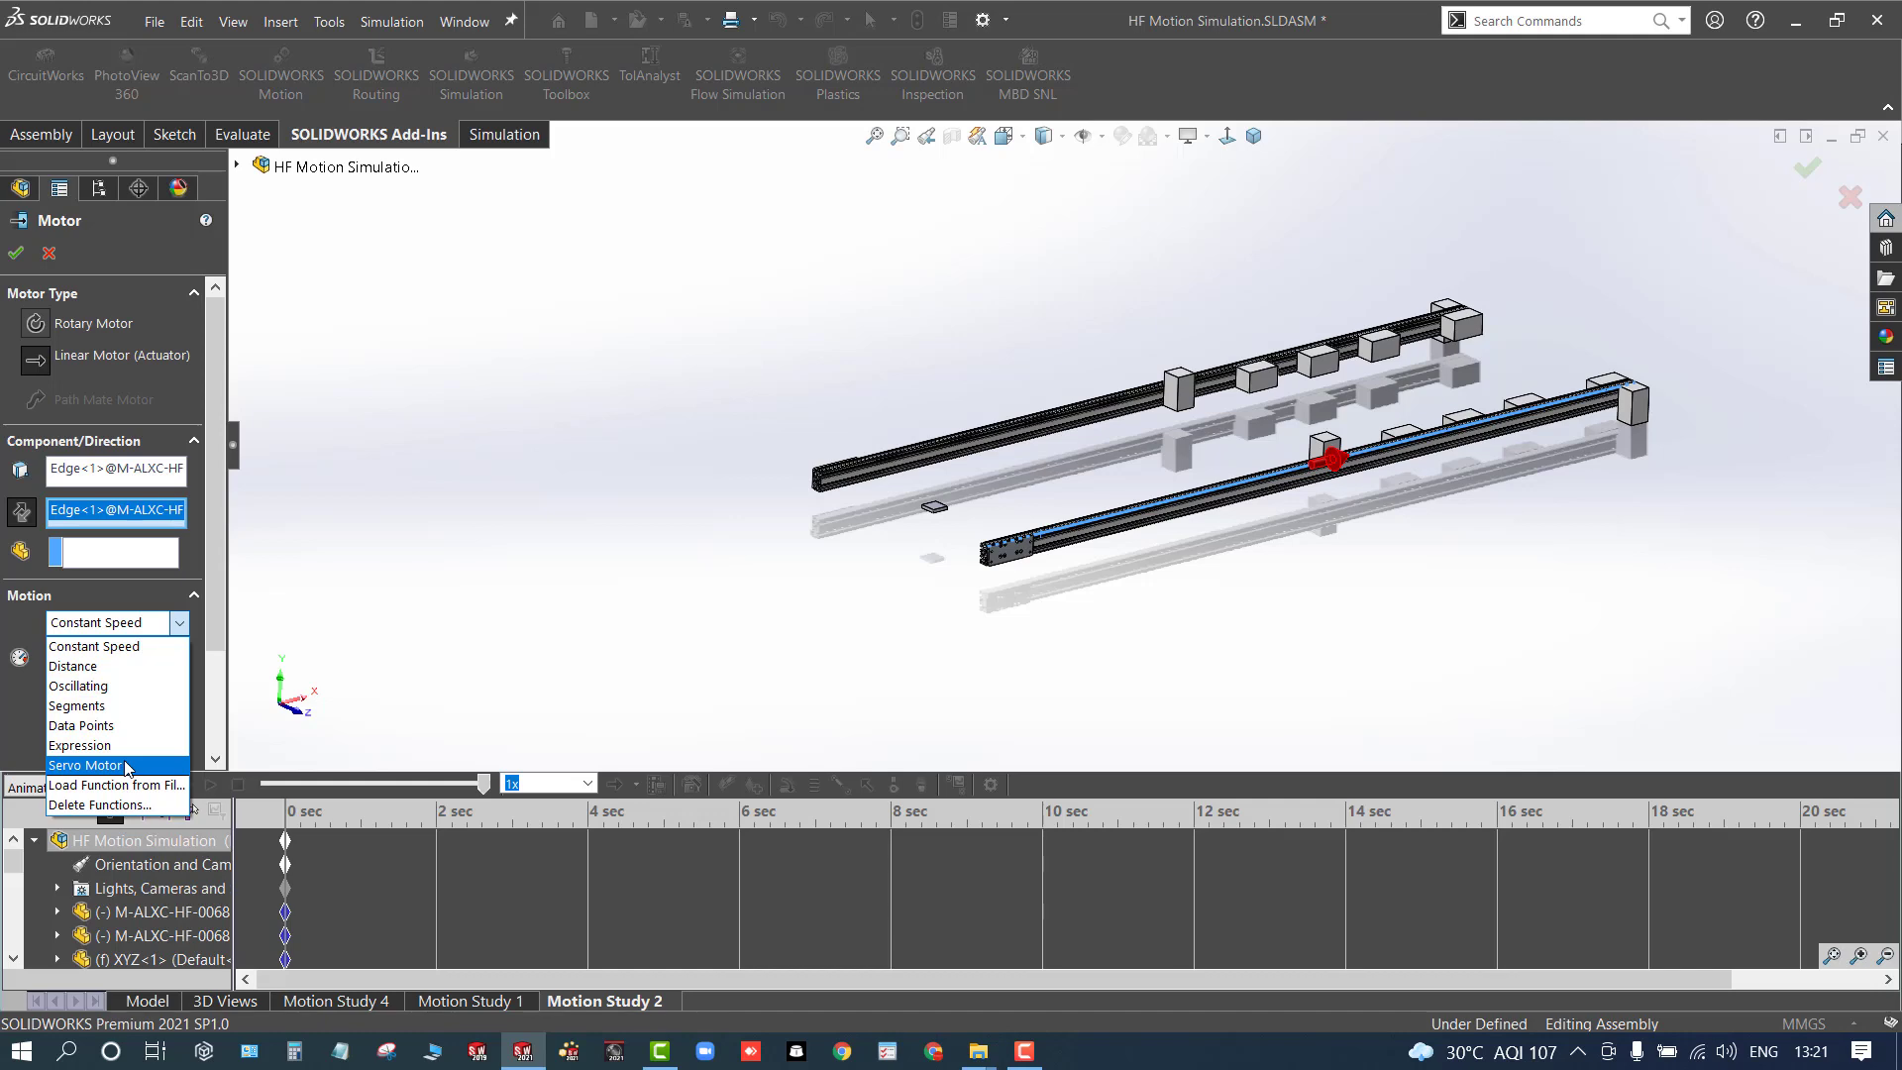
pyautogui.click(93, 709)
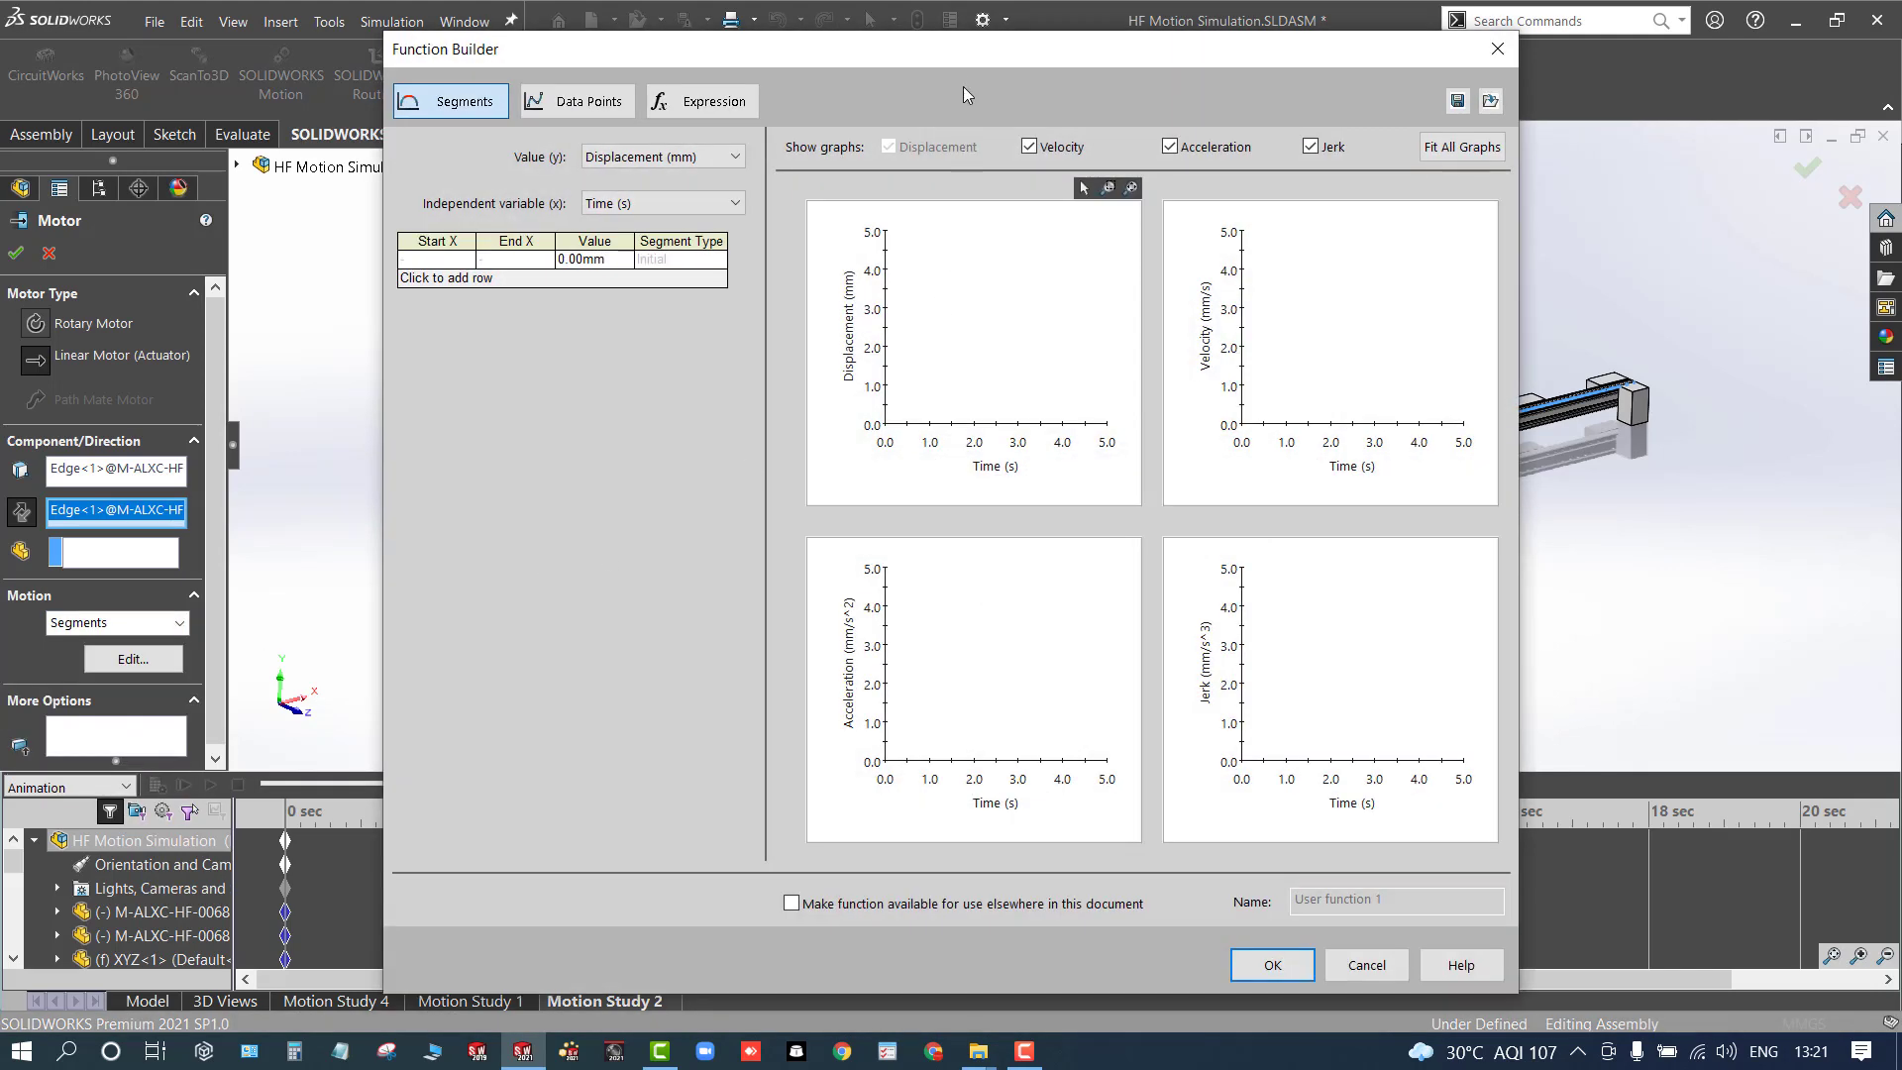
pyautogui.moveTo(963, 51); pyautogui.dragTo(582, 117)
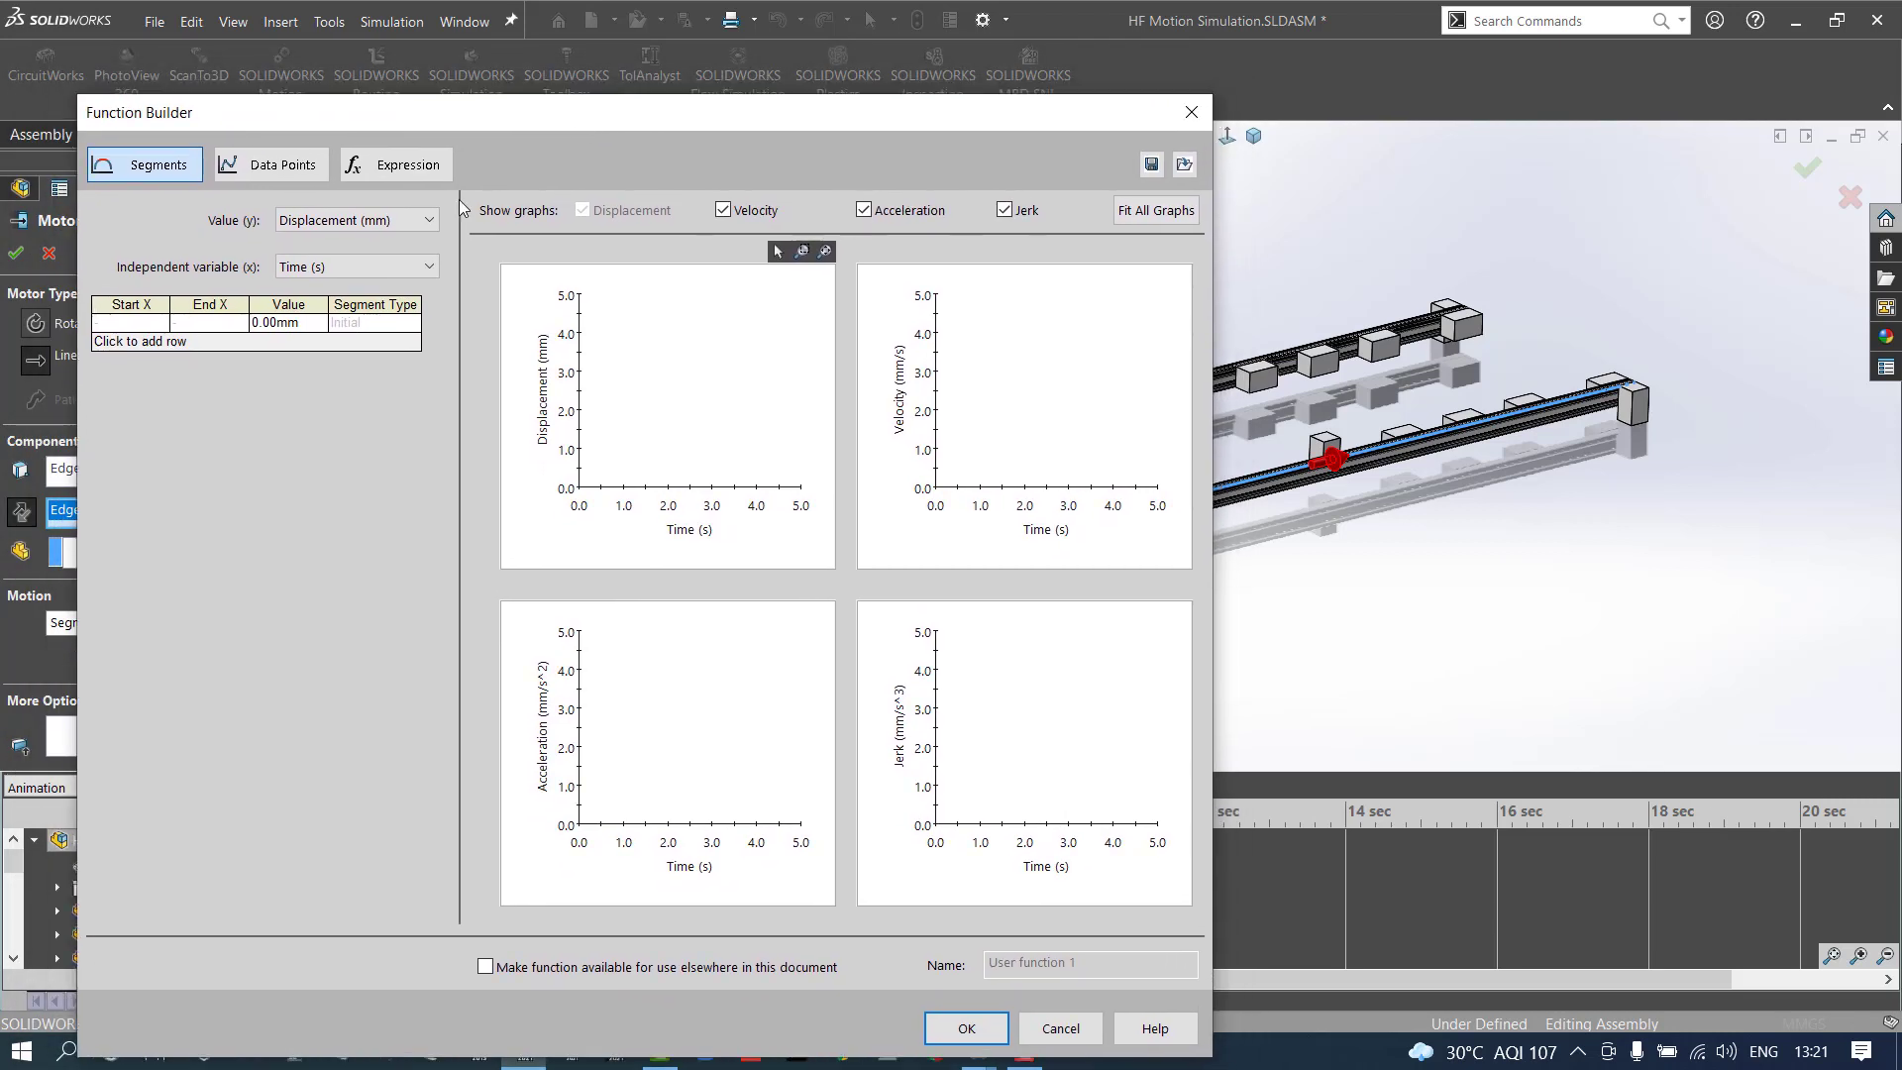
pyautogui.click(331, 222)
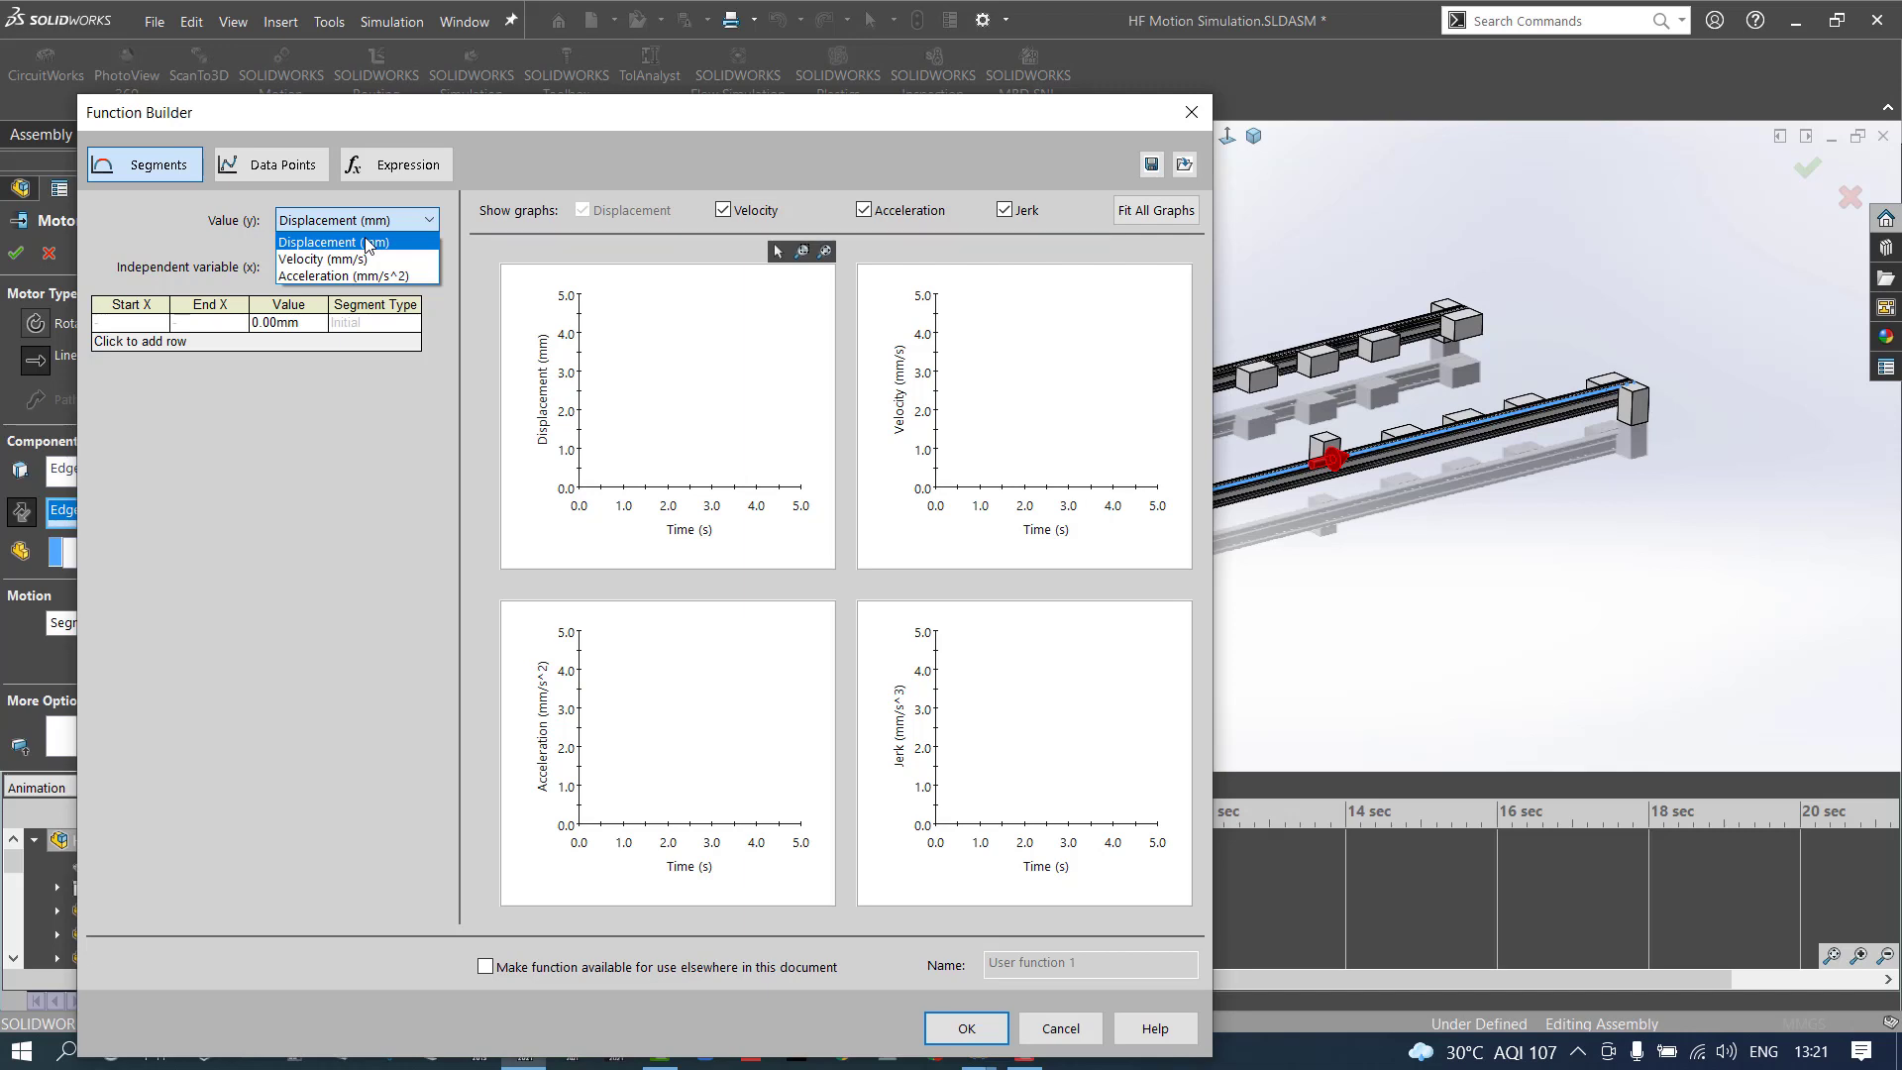
pyautogui.click(366, 244)
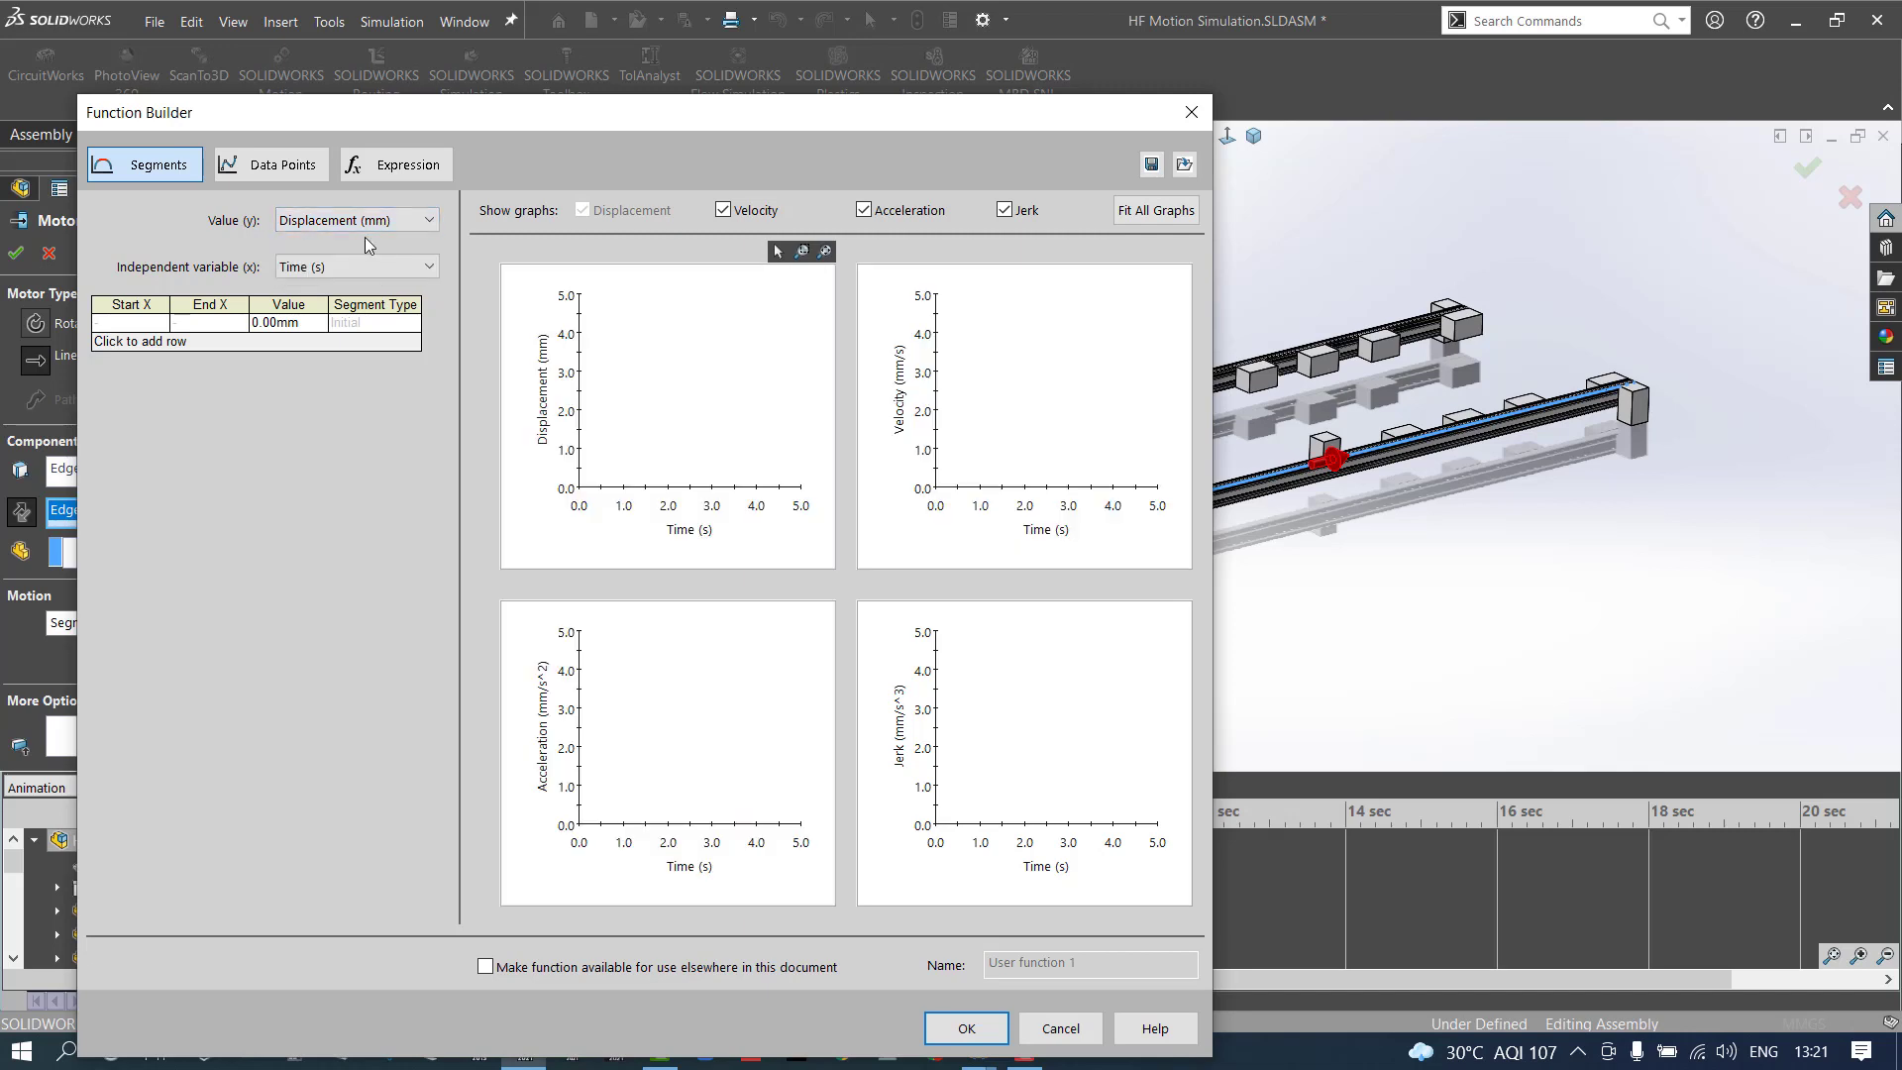
# Add a first segment running from 0 s to 5 s with a displacement of 1000 mm and the Linear segment type
pyautogui.moveTo(549, 122); pyautogui.dragTo(505, 117)
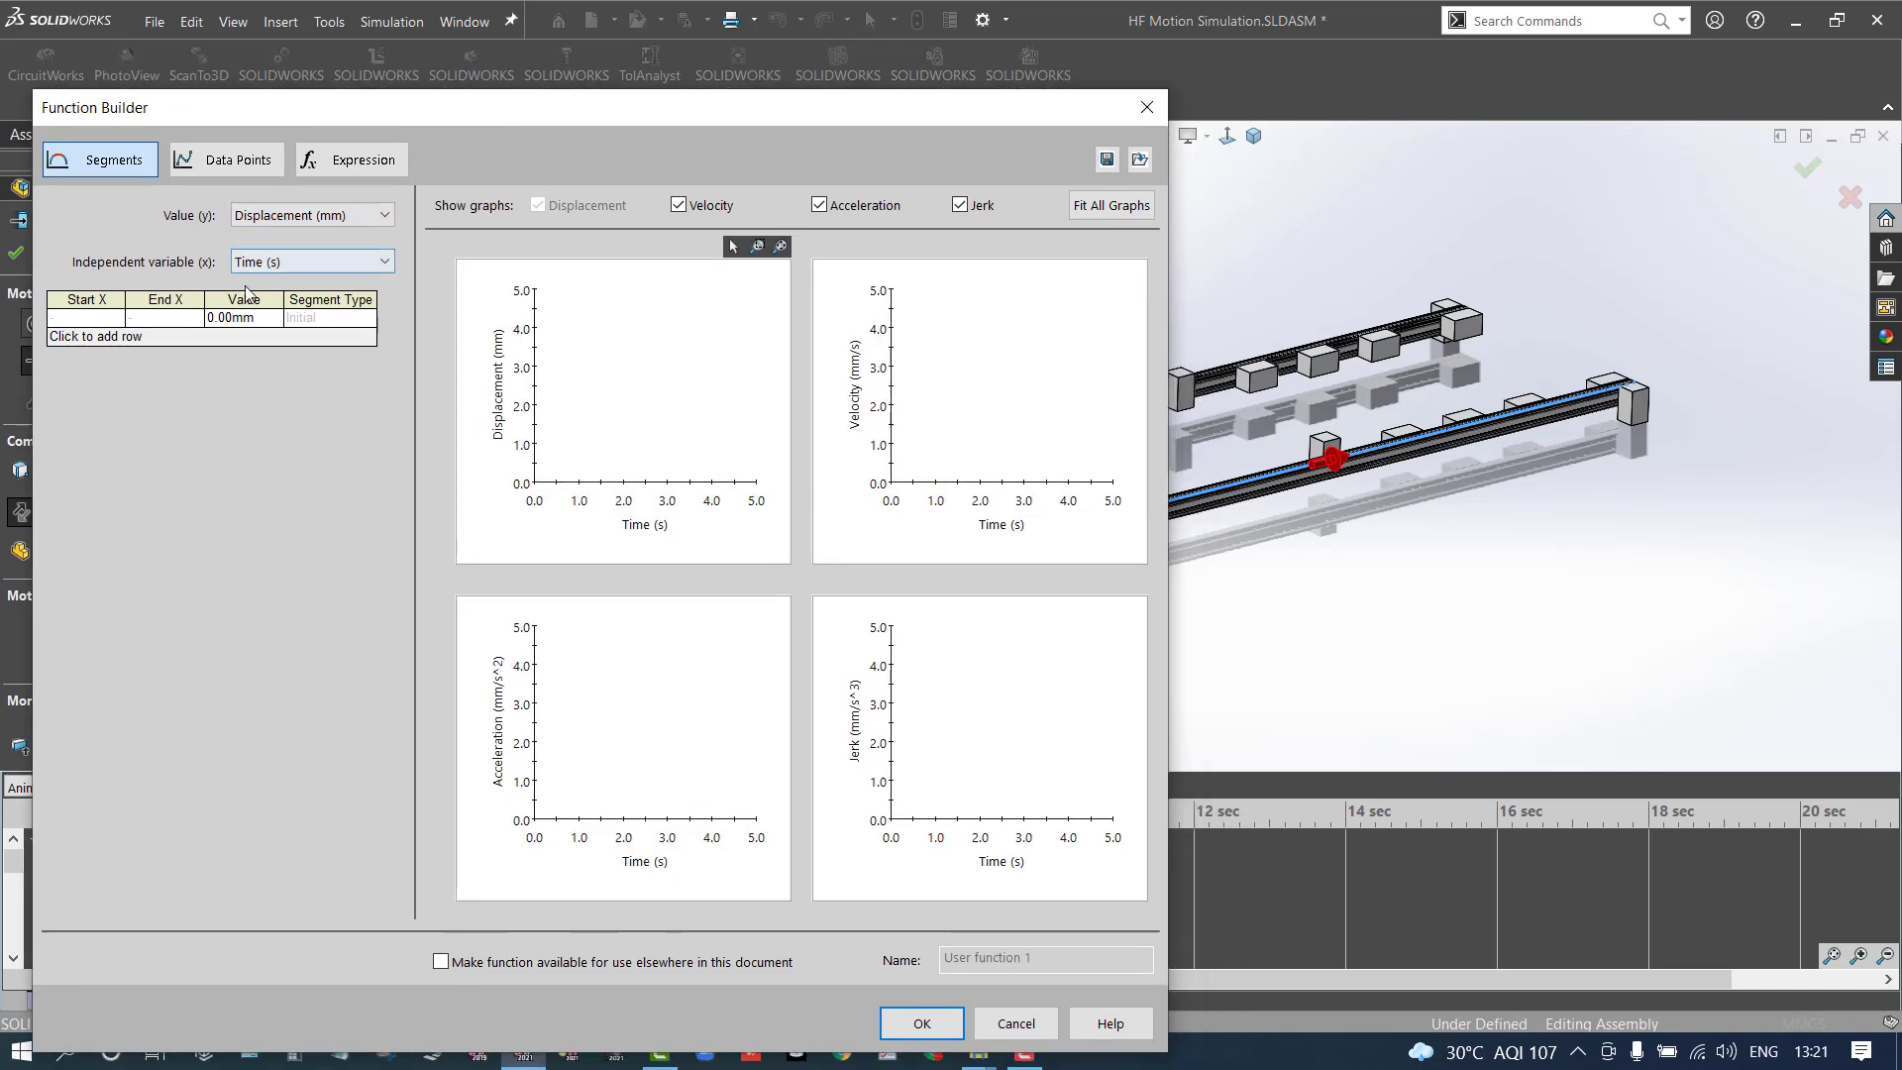
pyautogui.click(94, 338)
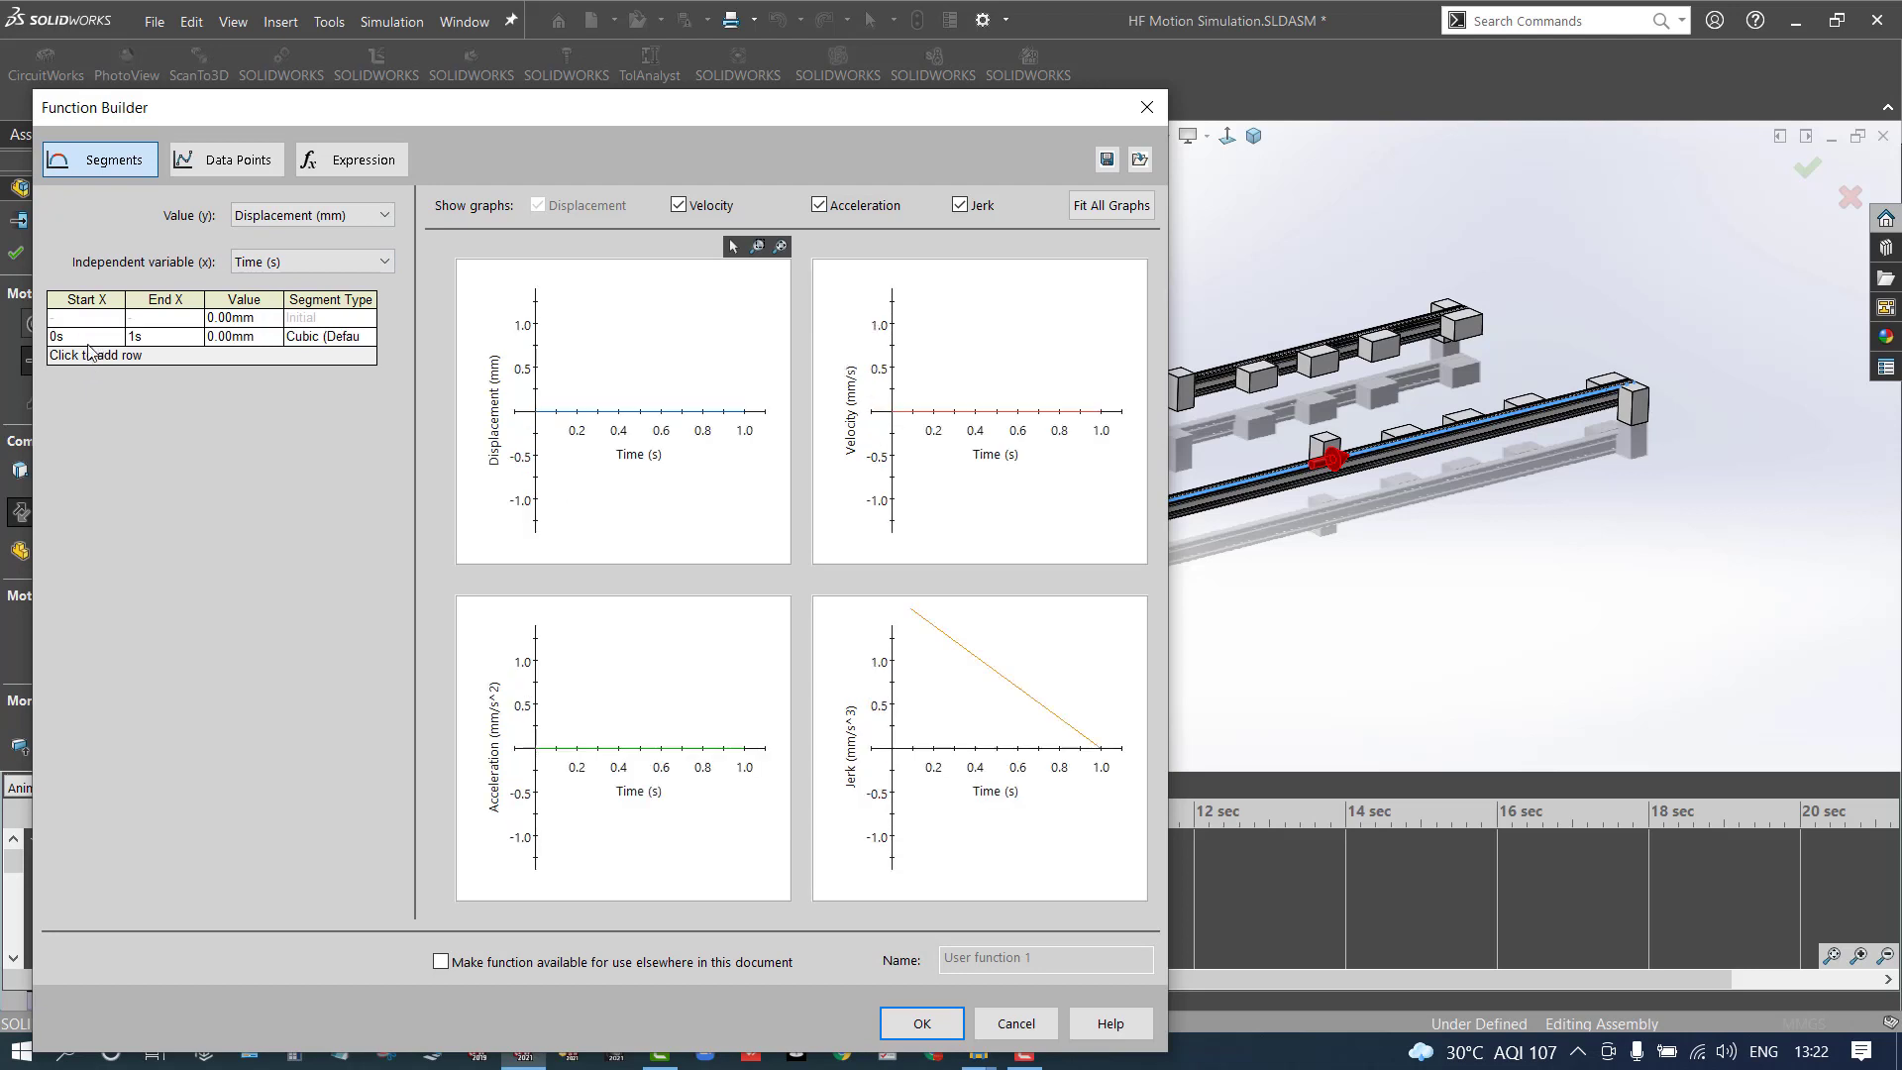
pyautogui.click(161, 338)
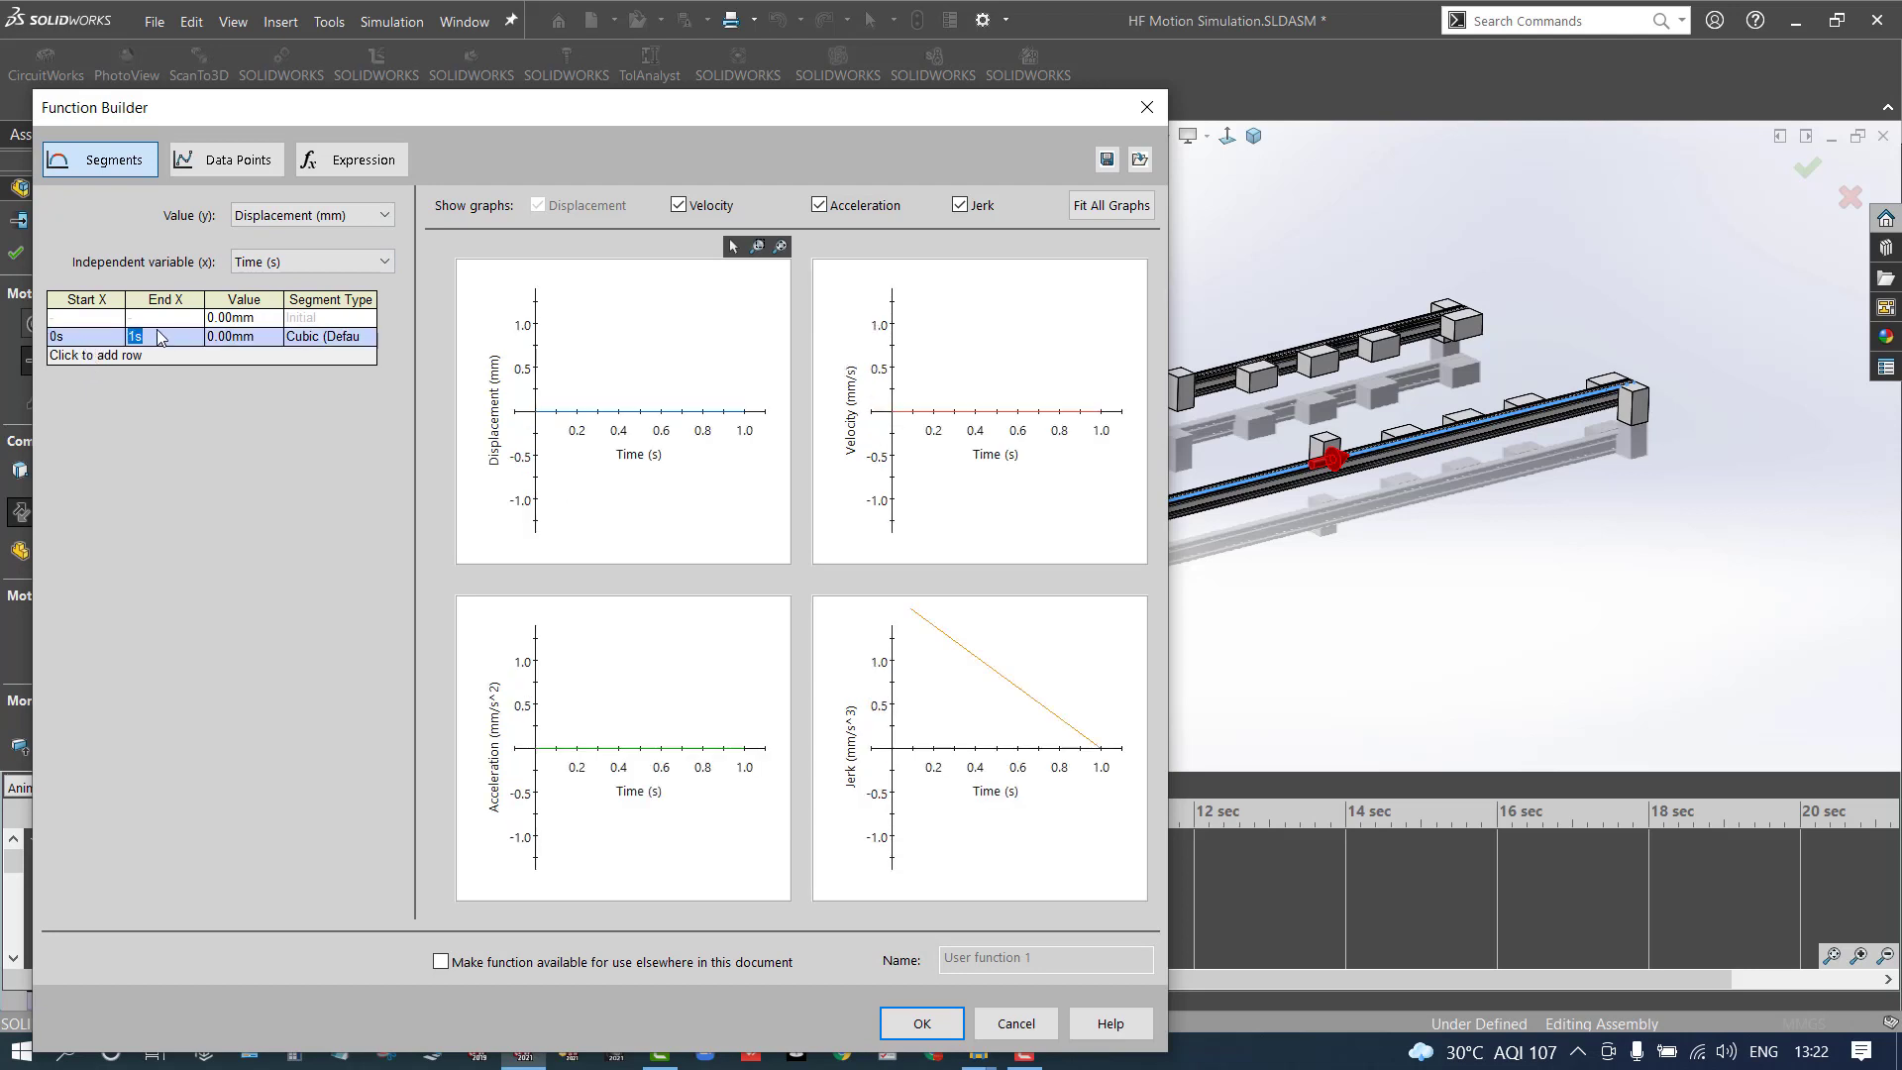
pyautogui.click(239, 338)
pyautogui.write('1000')
pyautogui.click(331, 338)
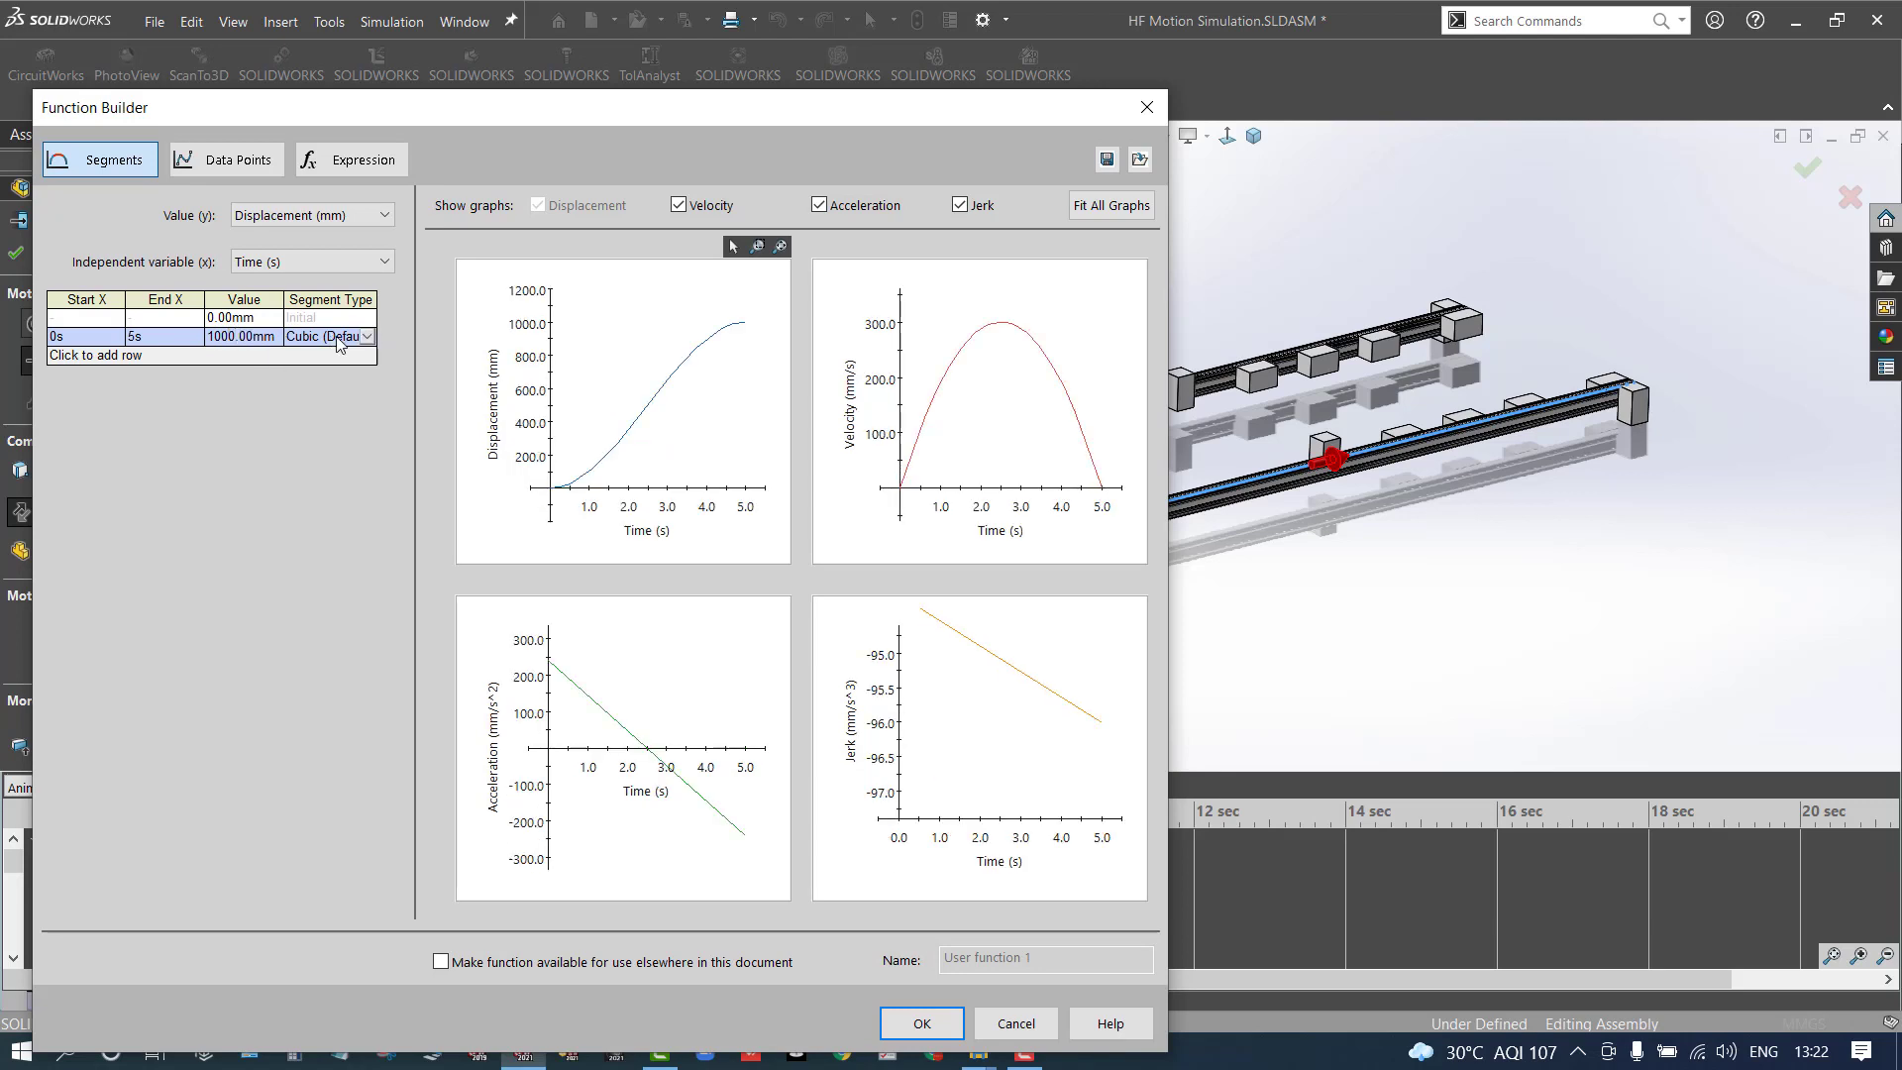
pyautogui.click(366, 337)
pyautogui.scroll(-2, 324, 440)
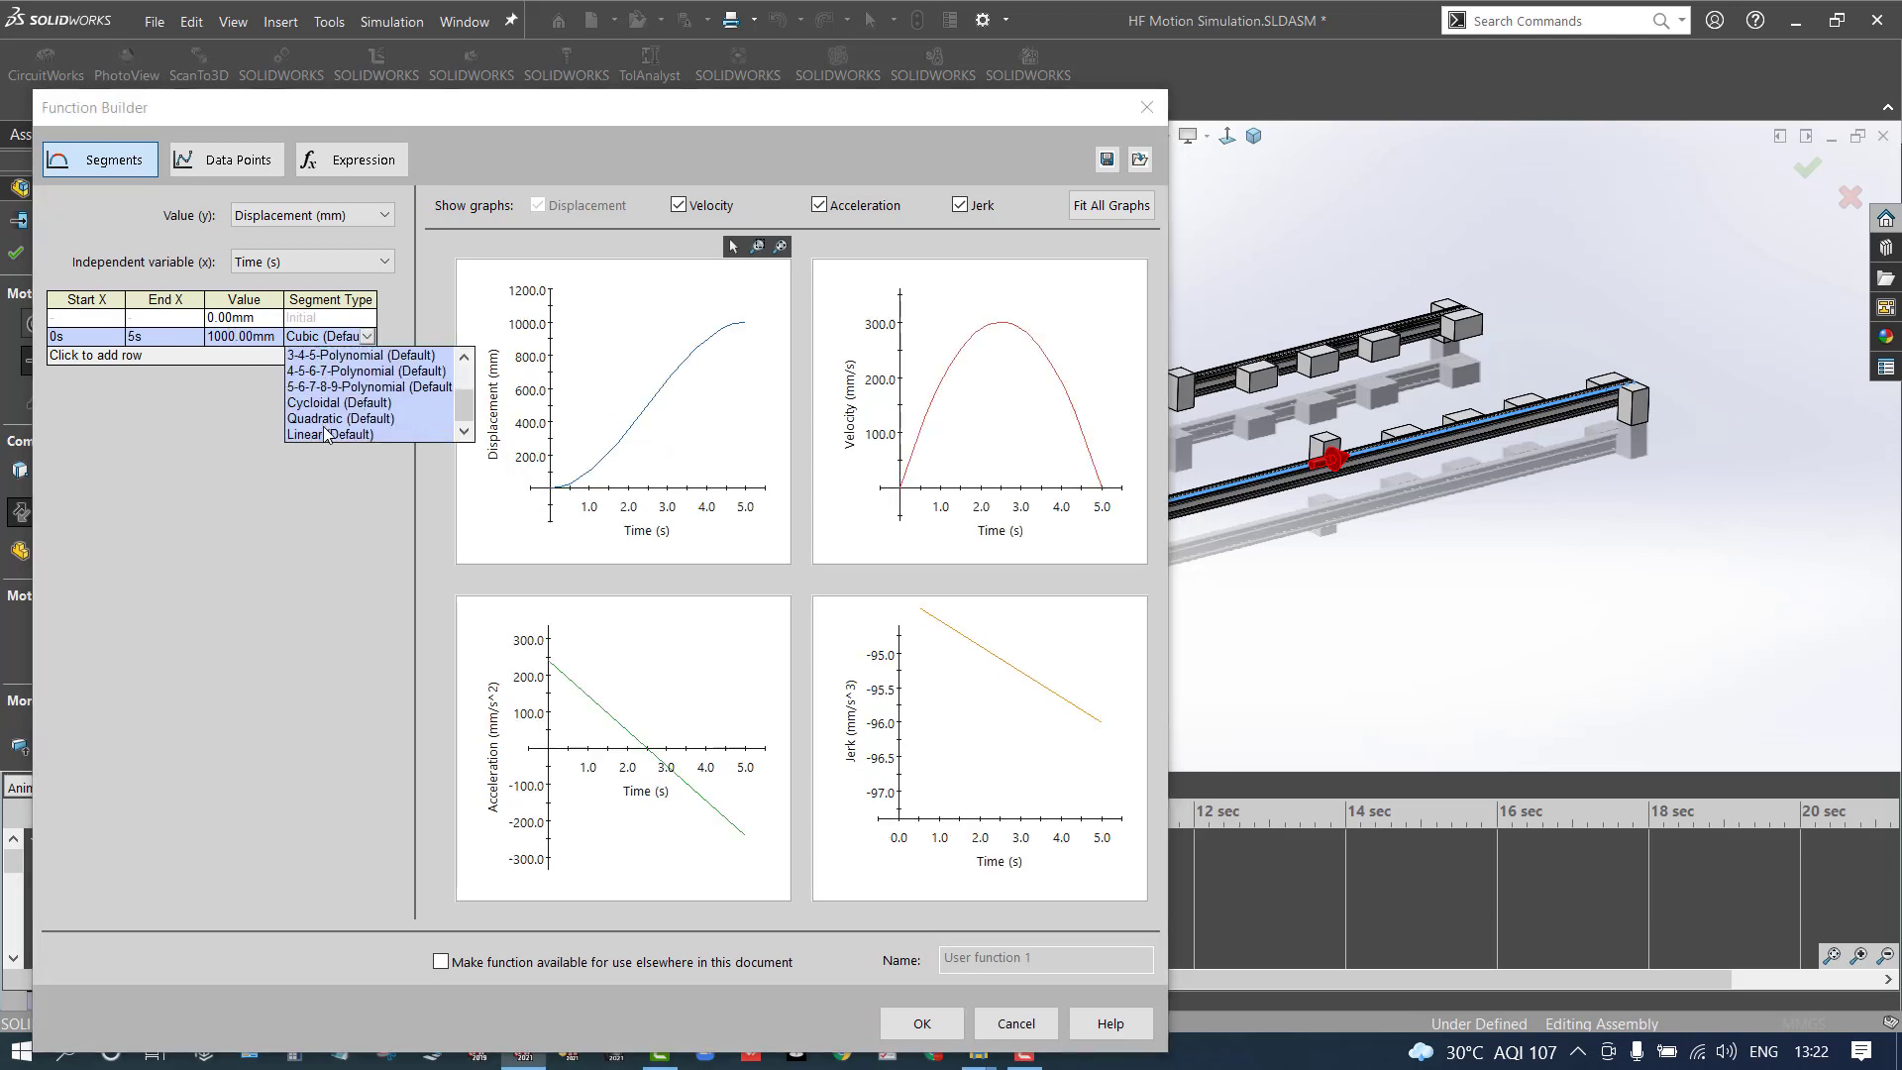
pyautogui.click(326, 434)
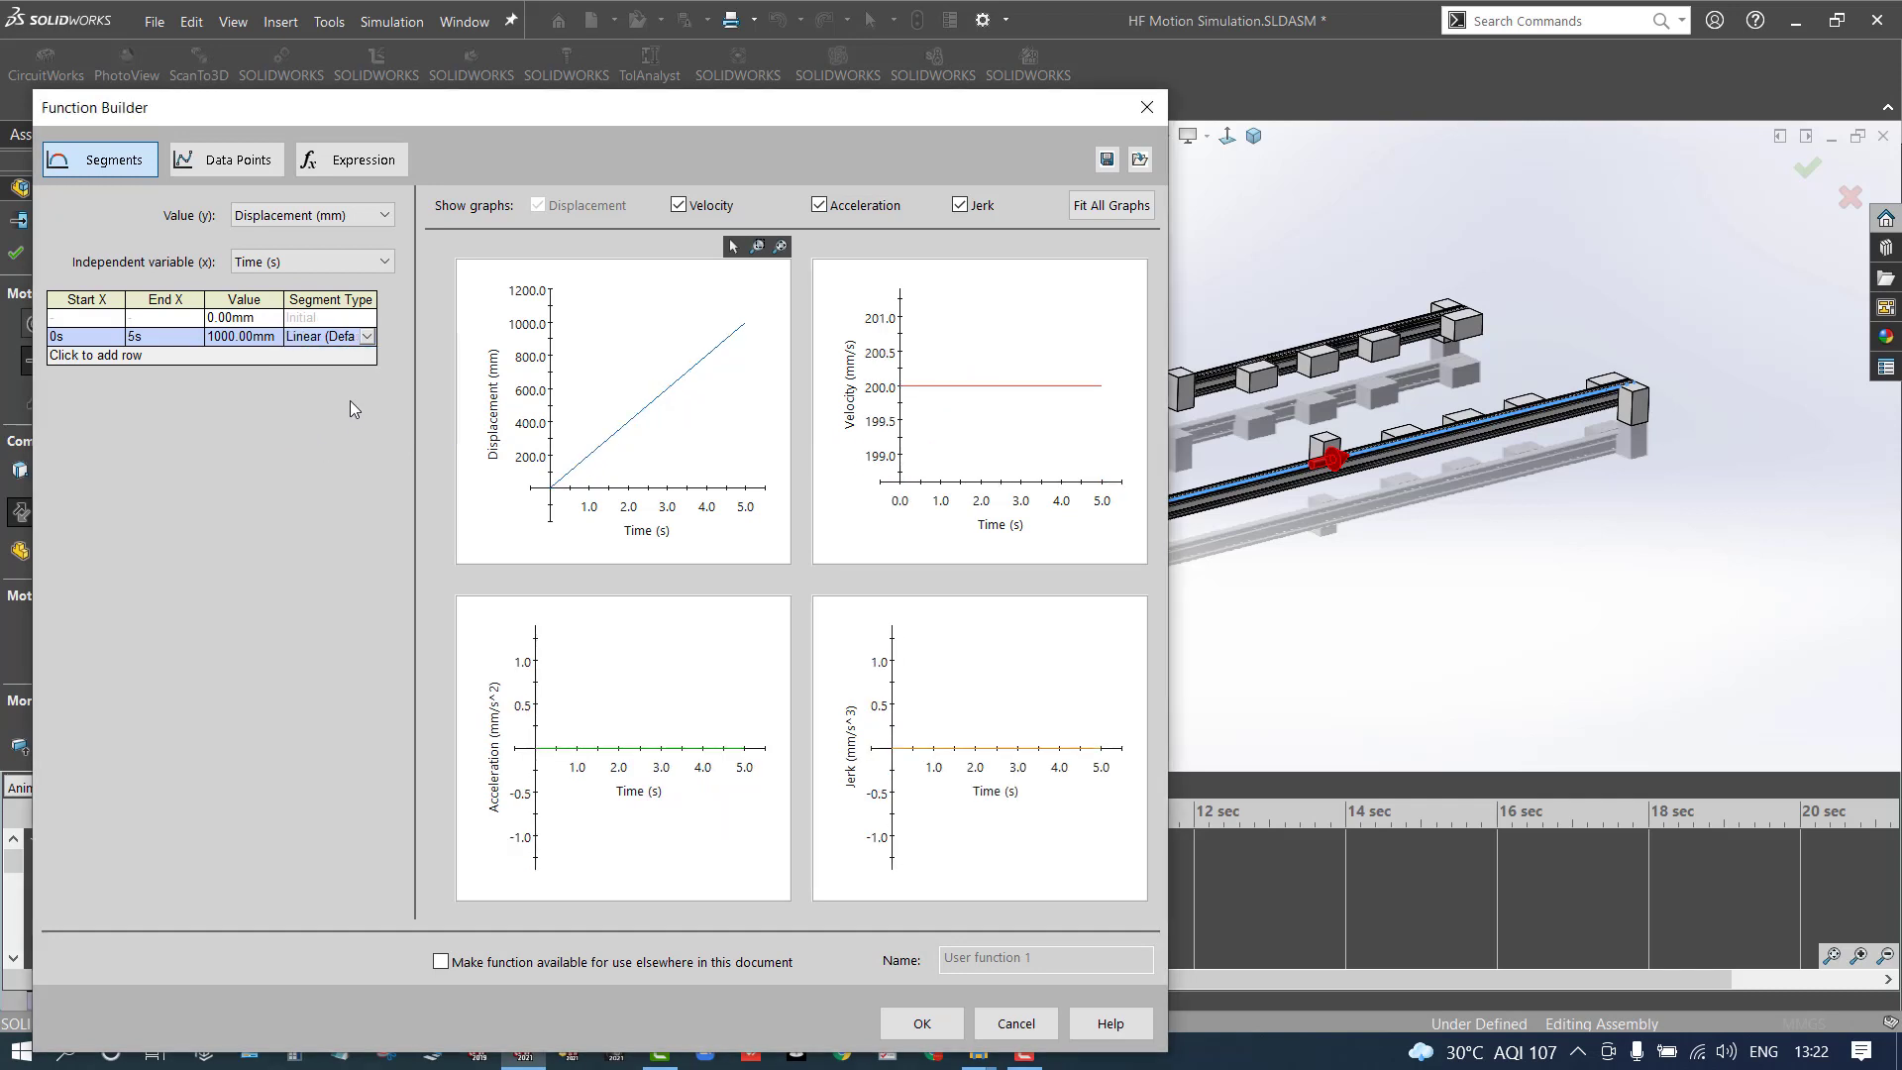
pyautogui.click(367, 337)
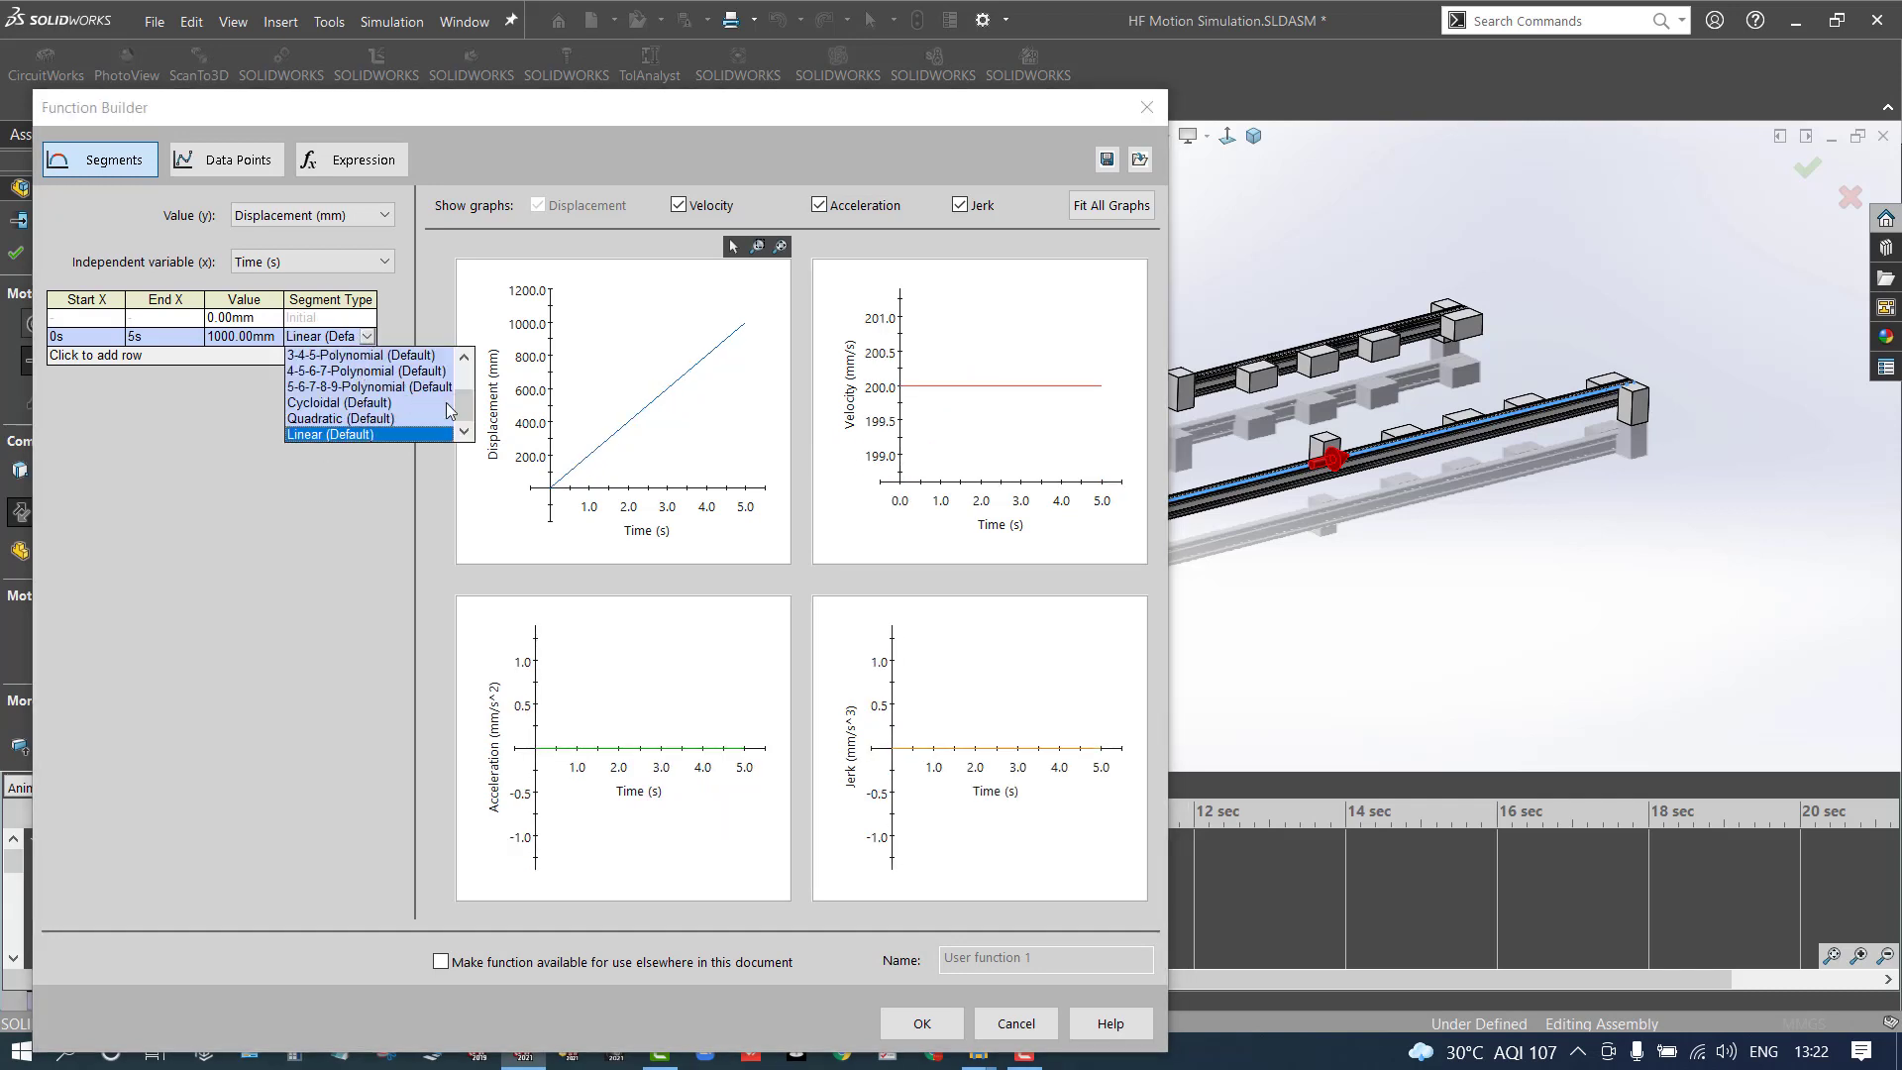
pyautogui.moveTo(465, 415); pyautogui.dragTo(468, 376)
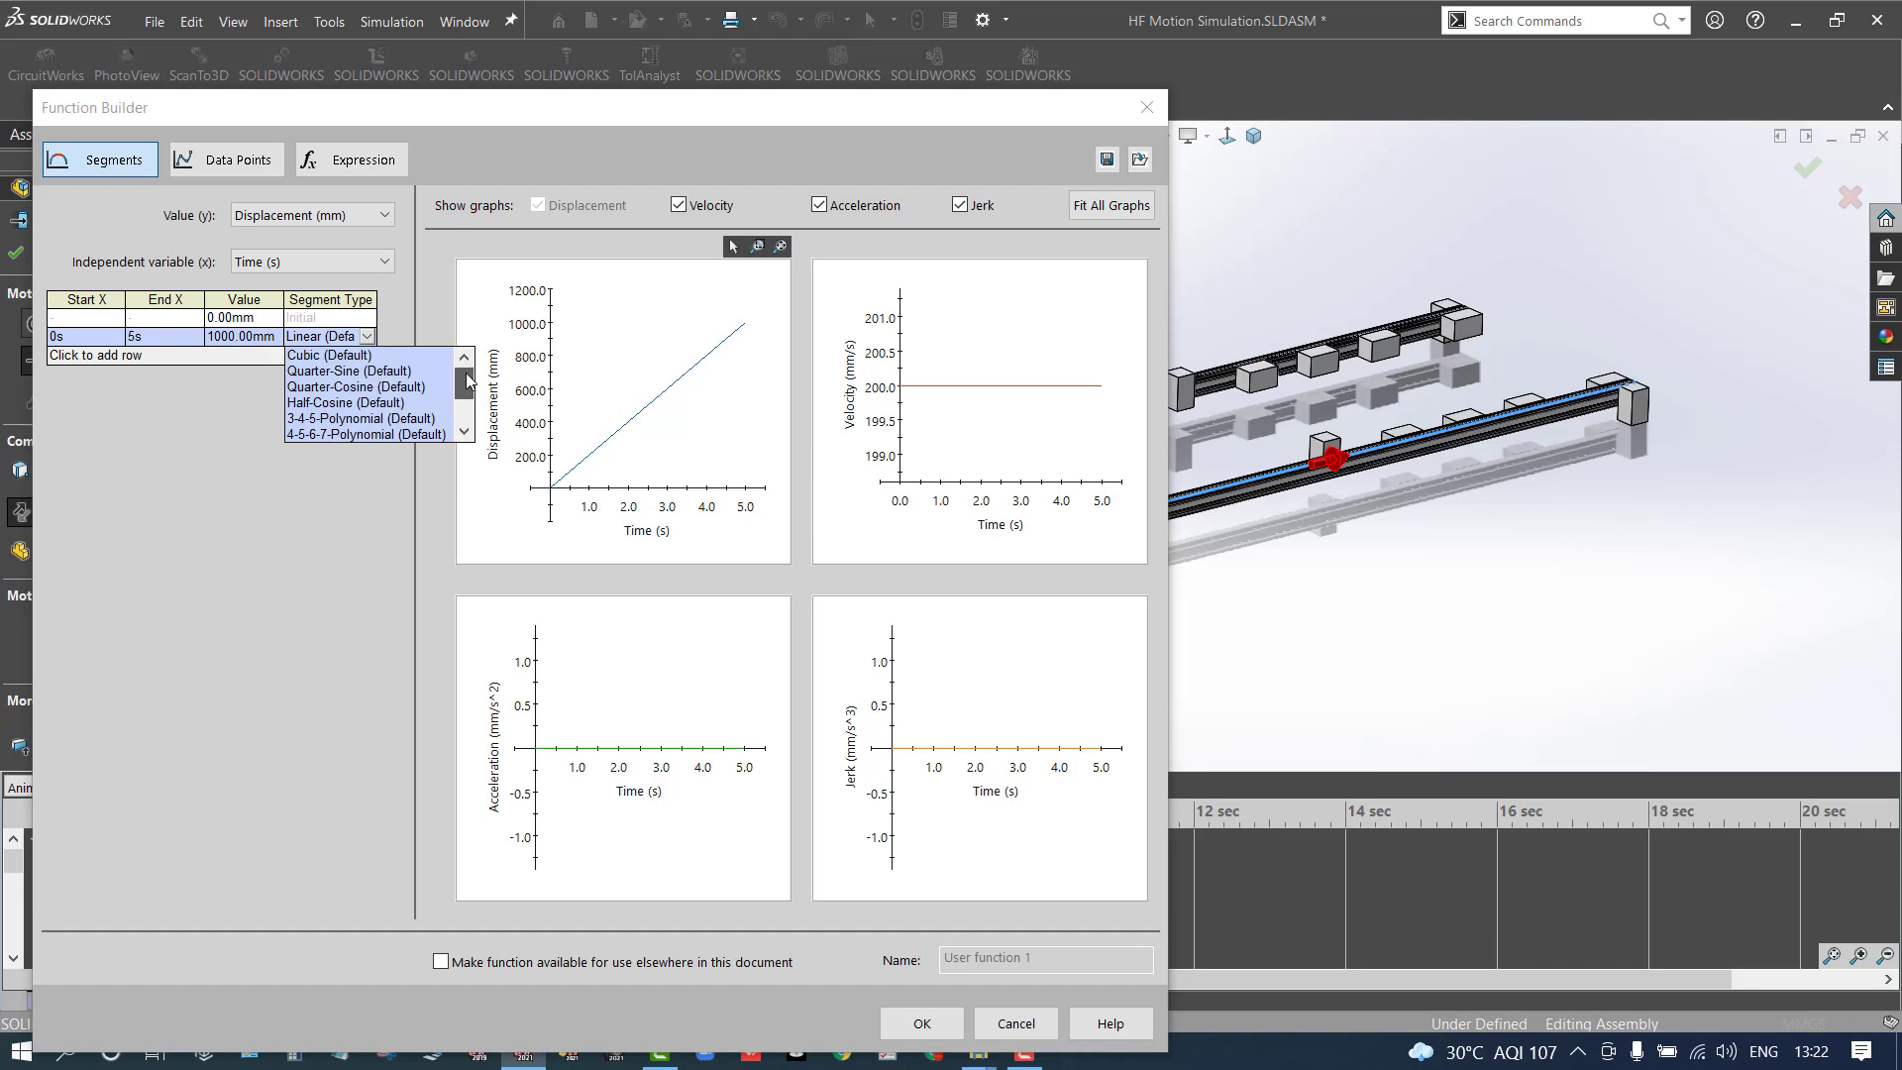
pyautogui.moveTo(468, 381)
pyautogui.mouseDown()
pyautogui.moveTo(468, 426)
pyautogui.moveTo(469, 381)
pyautogui.mouseUp()
pyautogui.scroll(-2, 144, 364)
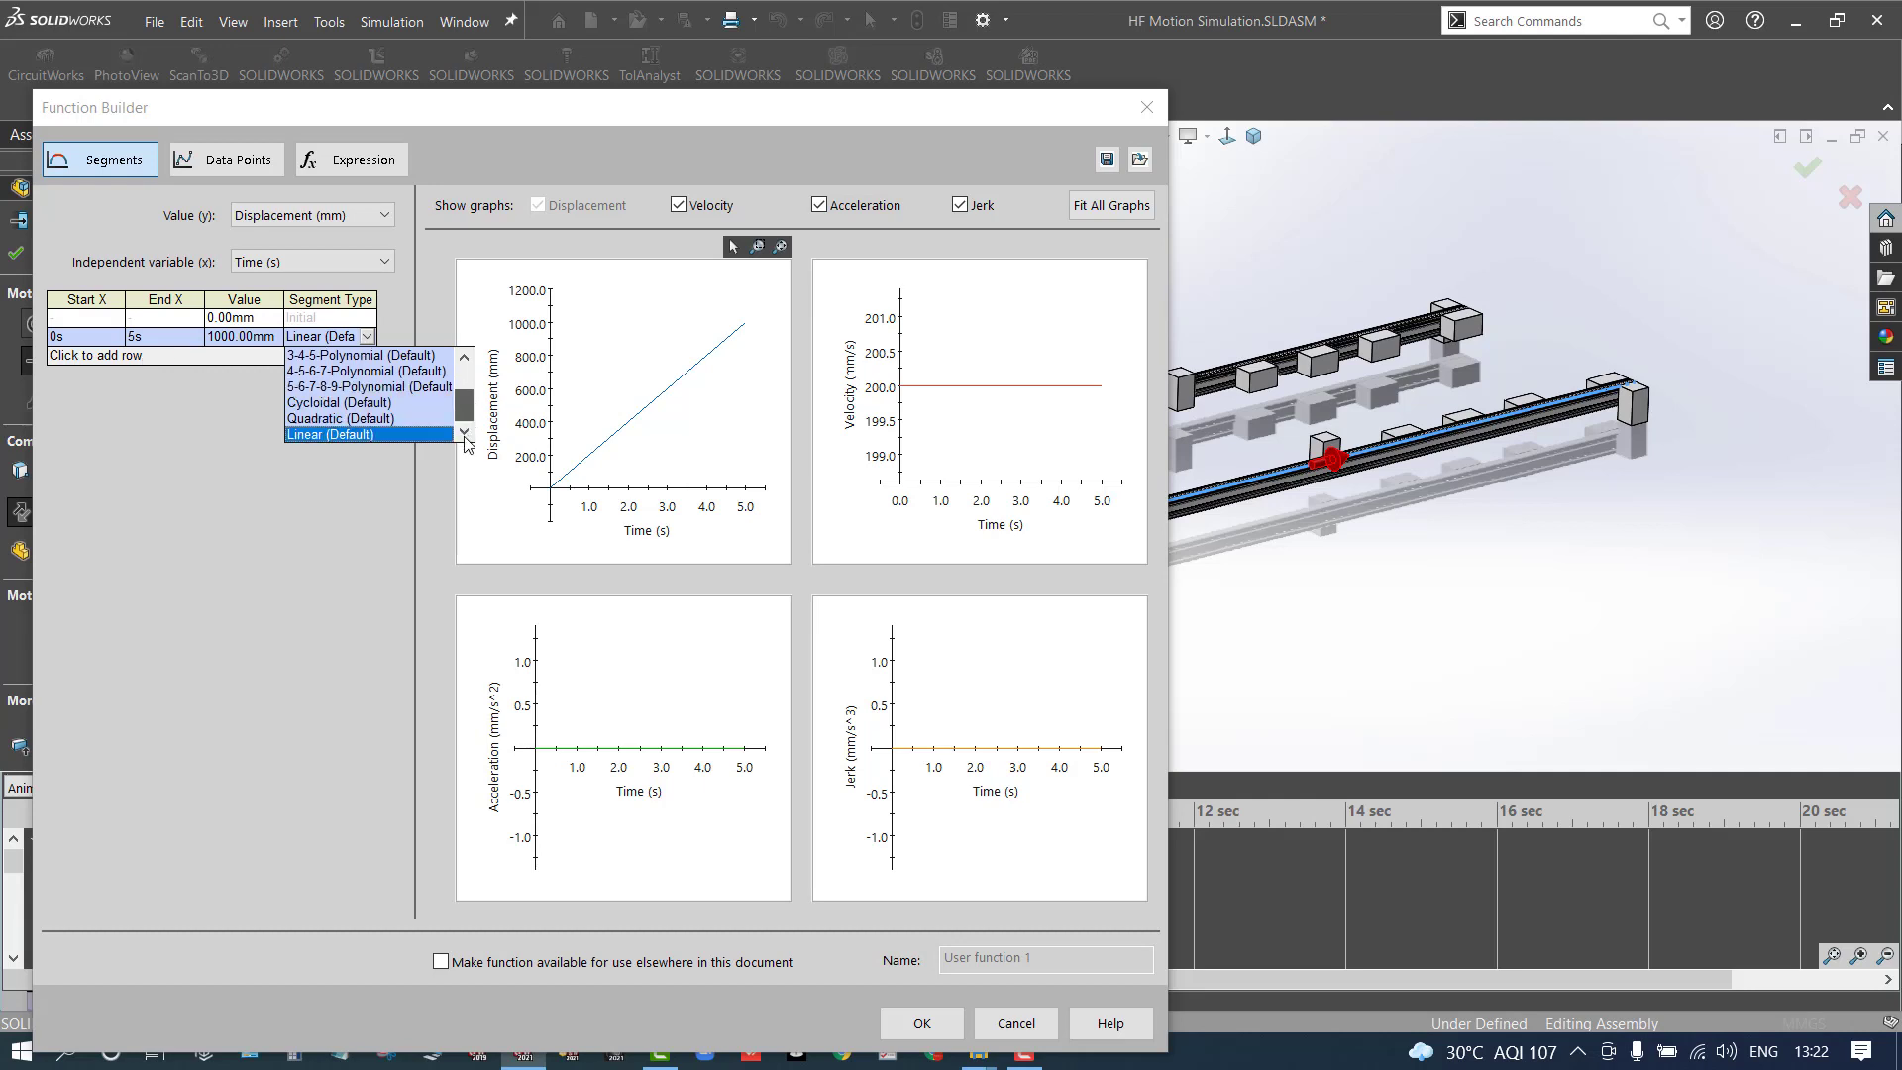
# Add a second segment from 6 s to 11 s with a displacement value of -1000 mm
pyautogui.click(112, 359)
pyautogui.click(112, 359)
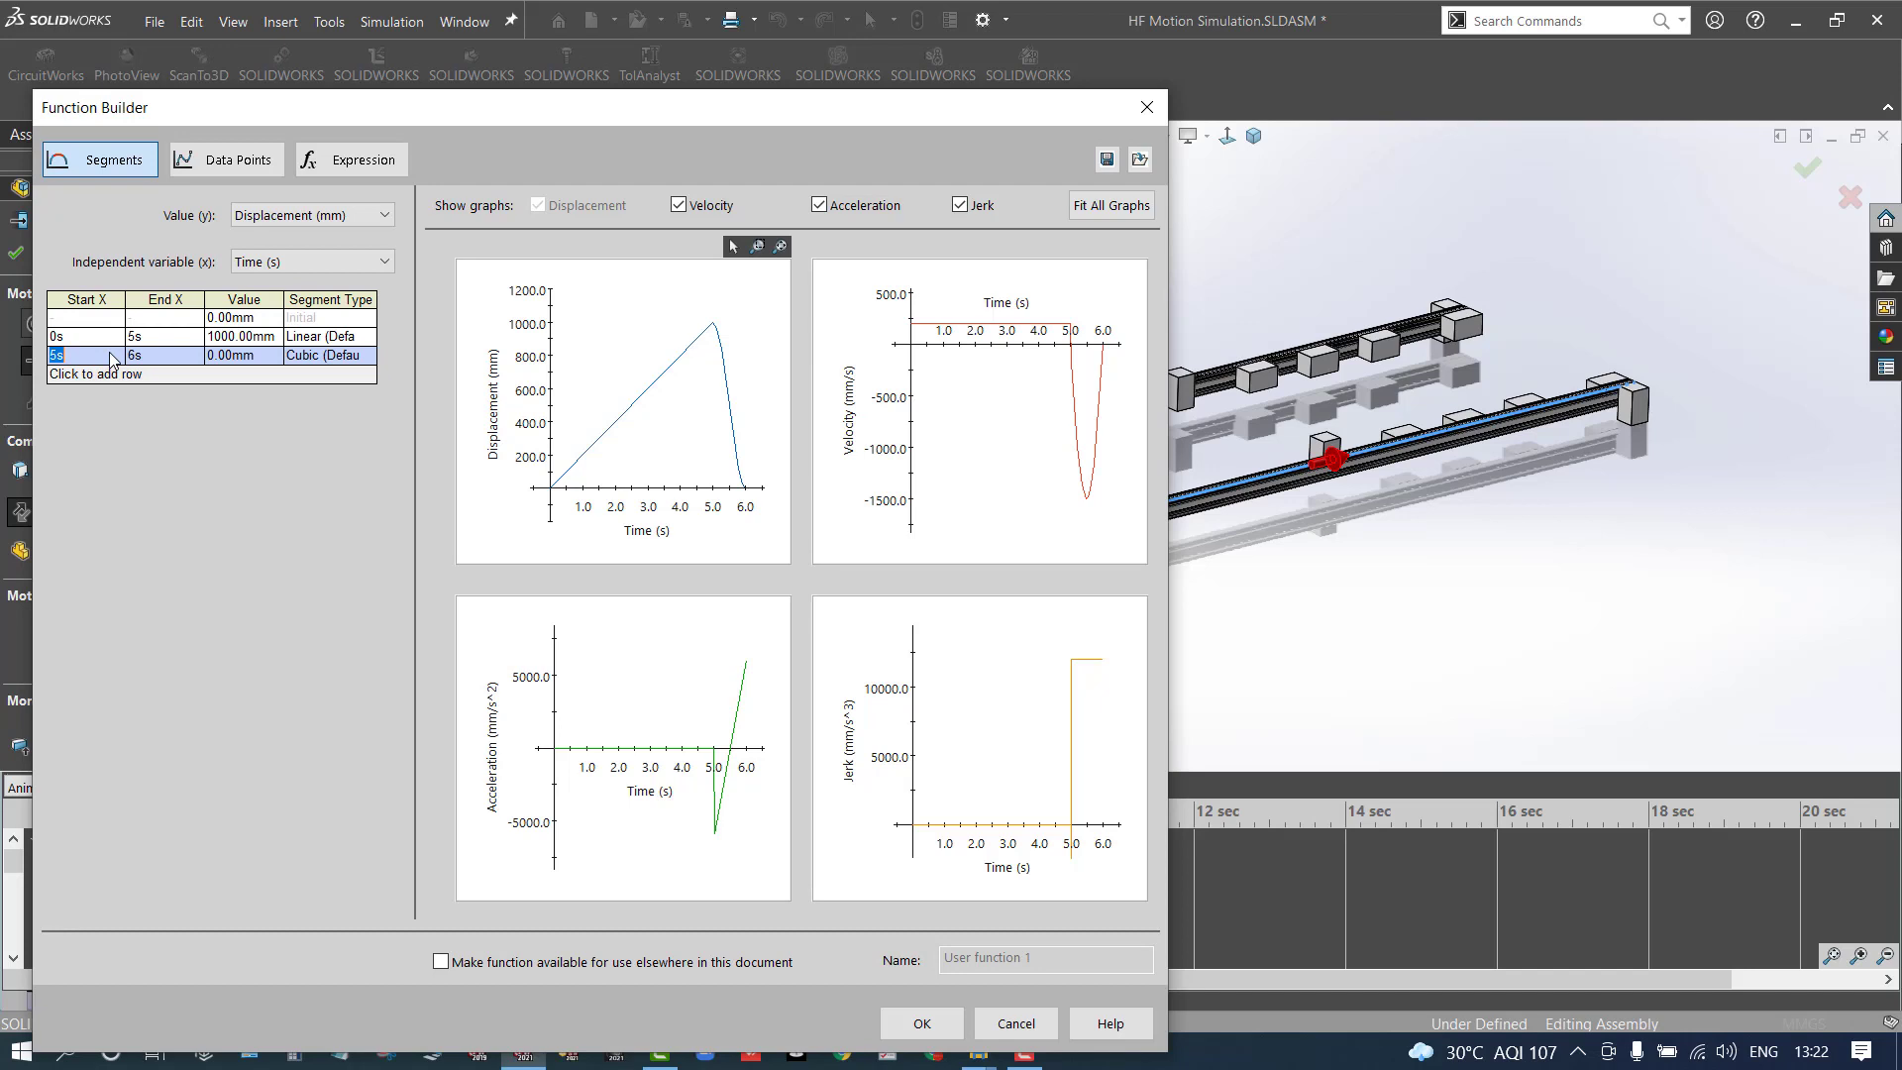
pyautogui.write('6')
pyautogui.click(142, 357)
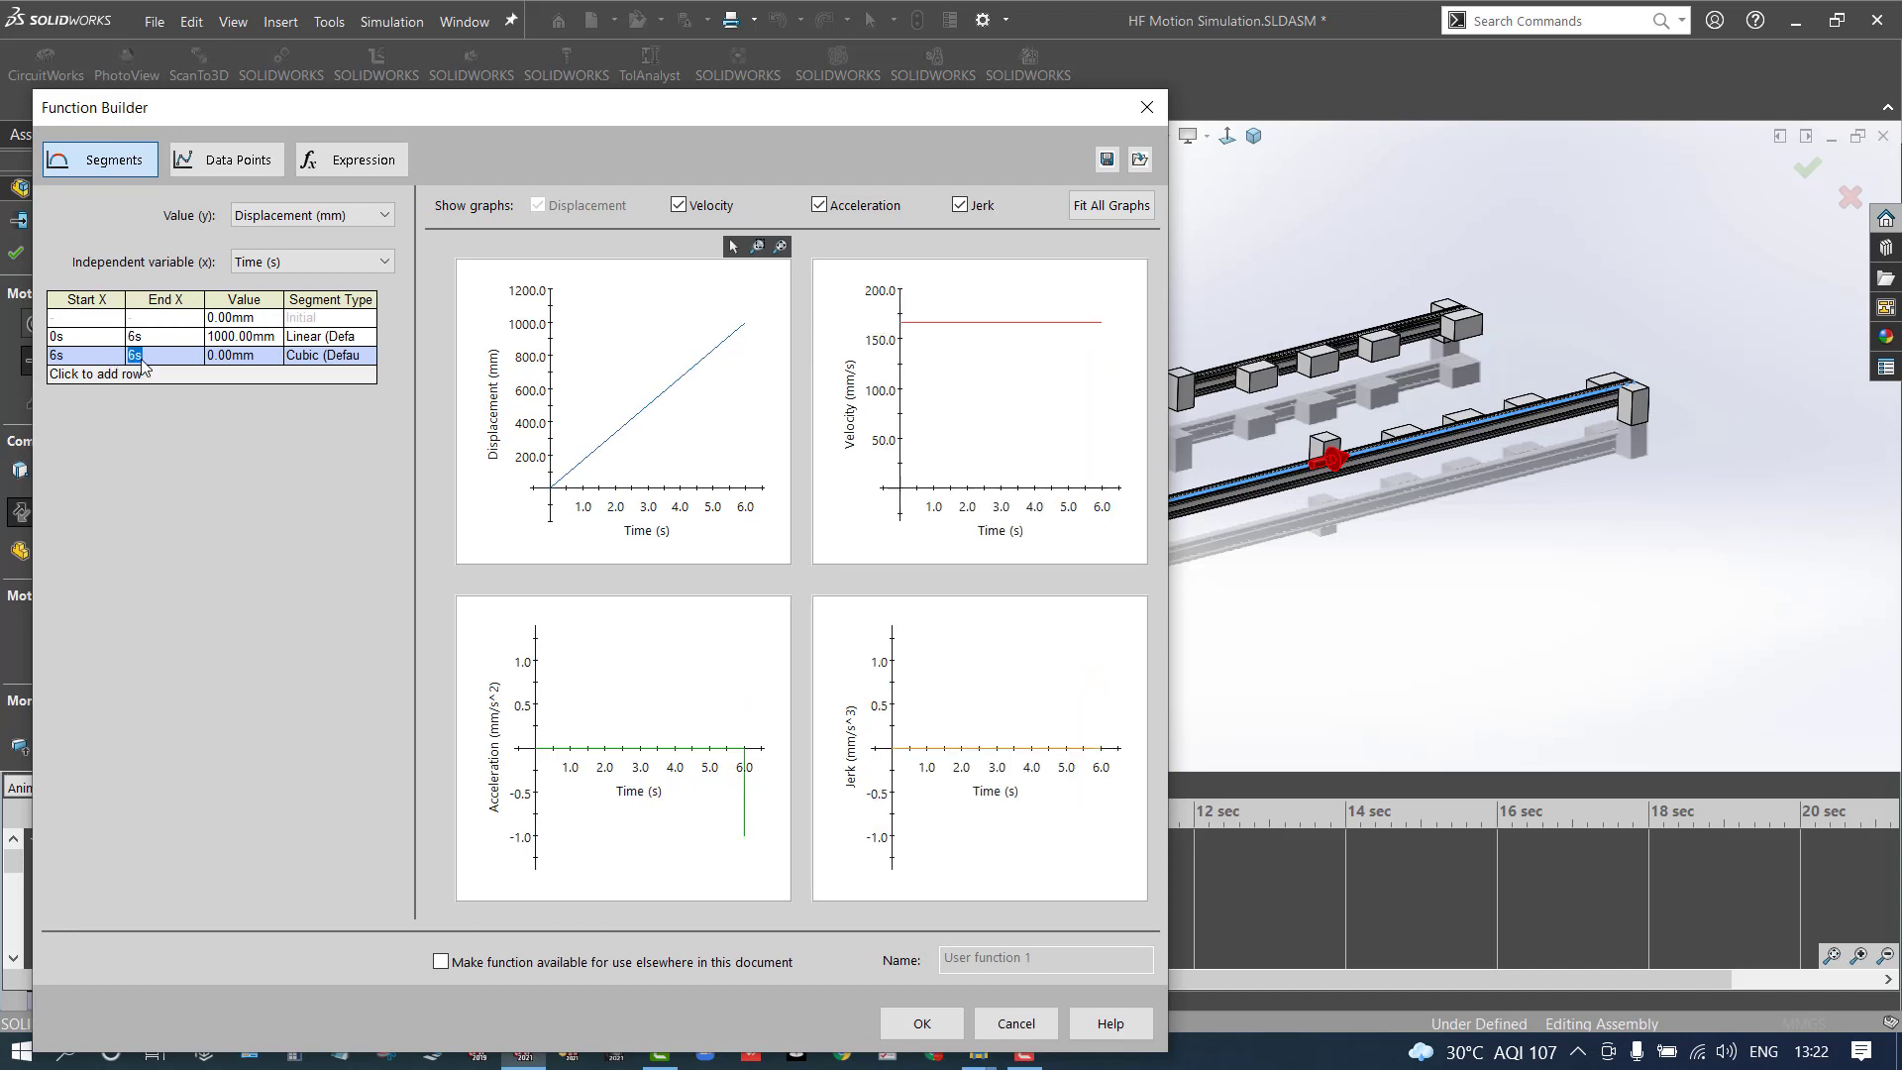
pyautogui.write('10')
pyautogui.write('11')
pyautogui.click(226, 358)
pyautogui.write('-')
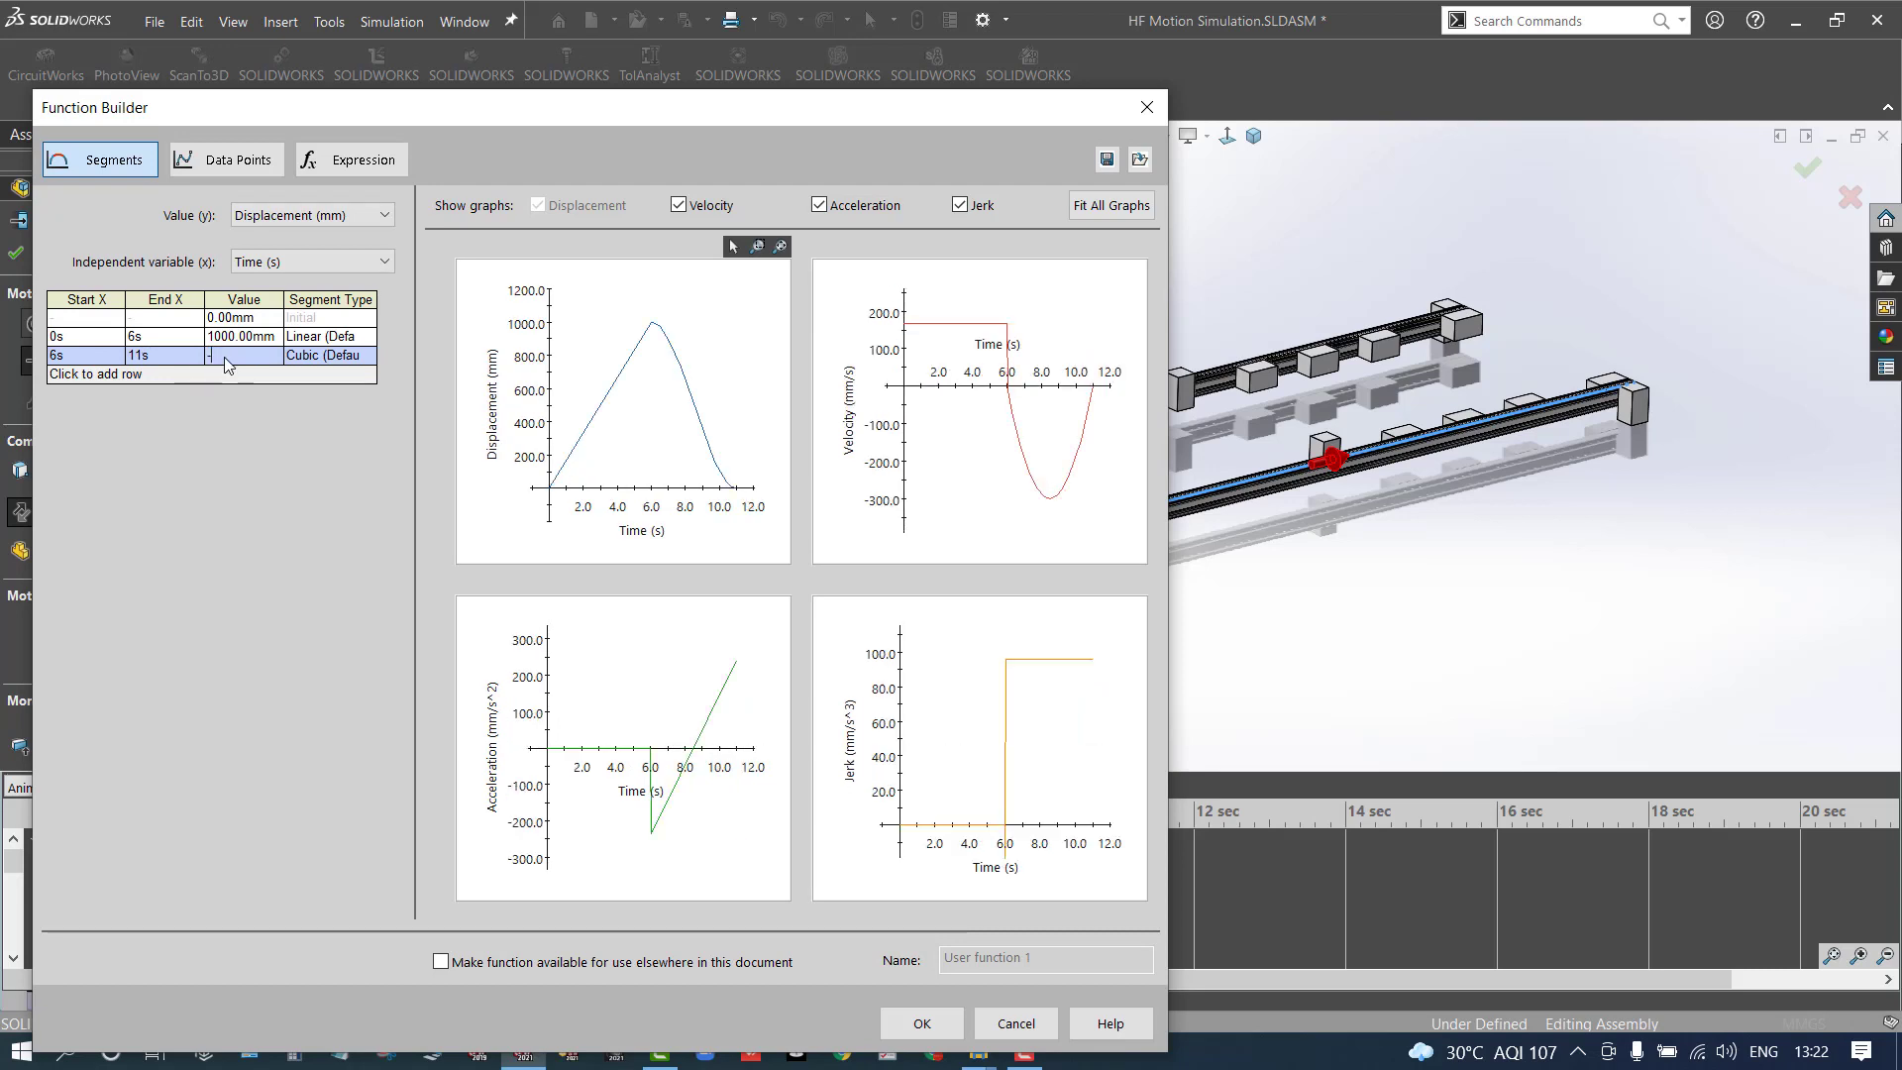
pyautogui.write('1000')
# Set the second segment's type to Linear
pyautogui.click(321, 356)
pyautogui.click(367, 355)
pyautogui.scroll(-1, 335, 446)
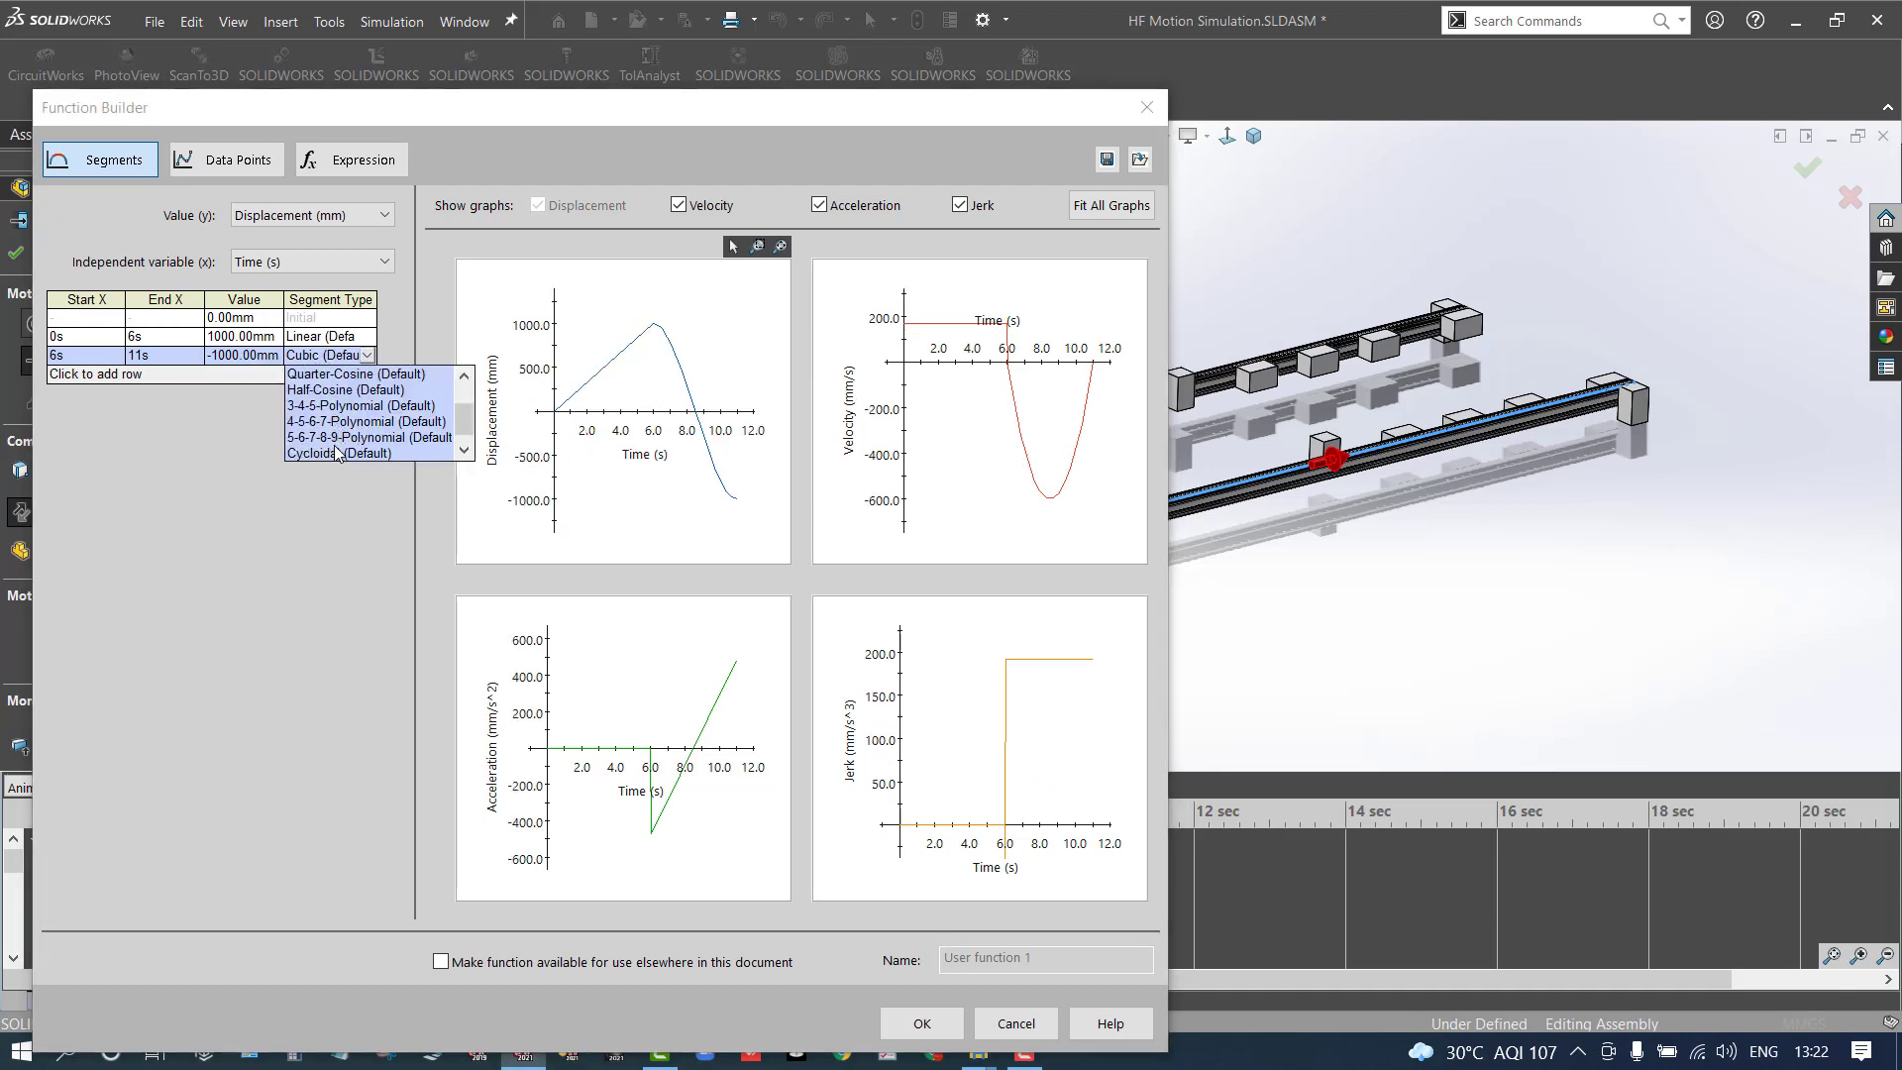
pyautogui.scroll(-2, 337, 453)
pyautogui.click(337, 455)
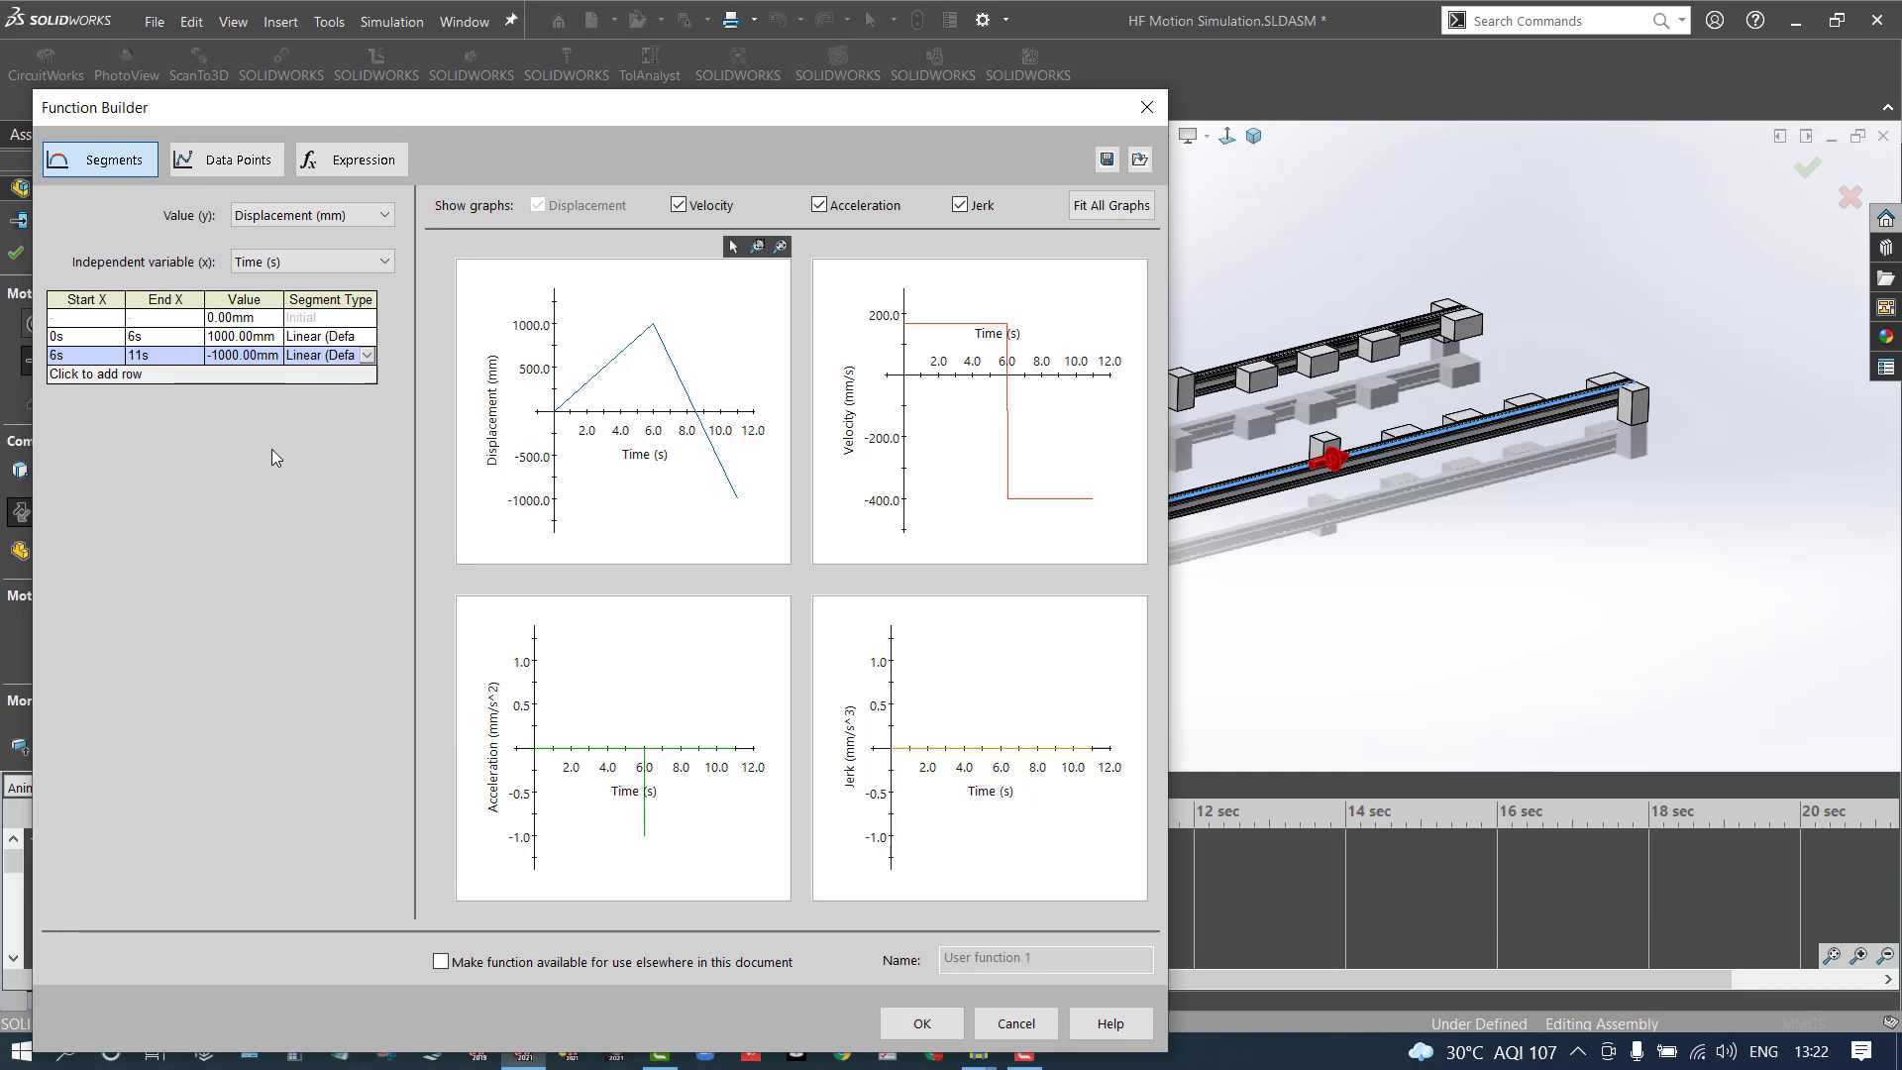
# Change the end times to 5 s for the first segment and 10 s for the second segment
pyautogui.click(139, 338)
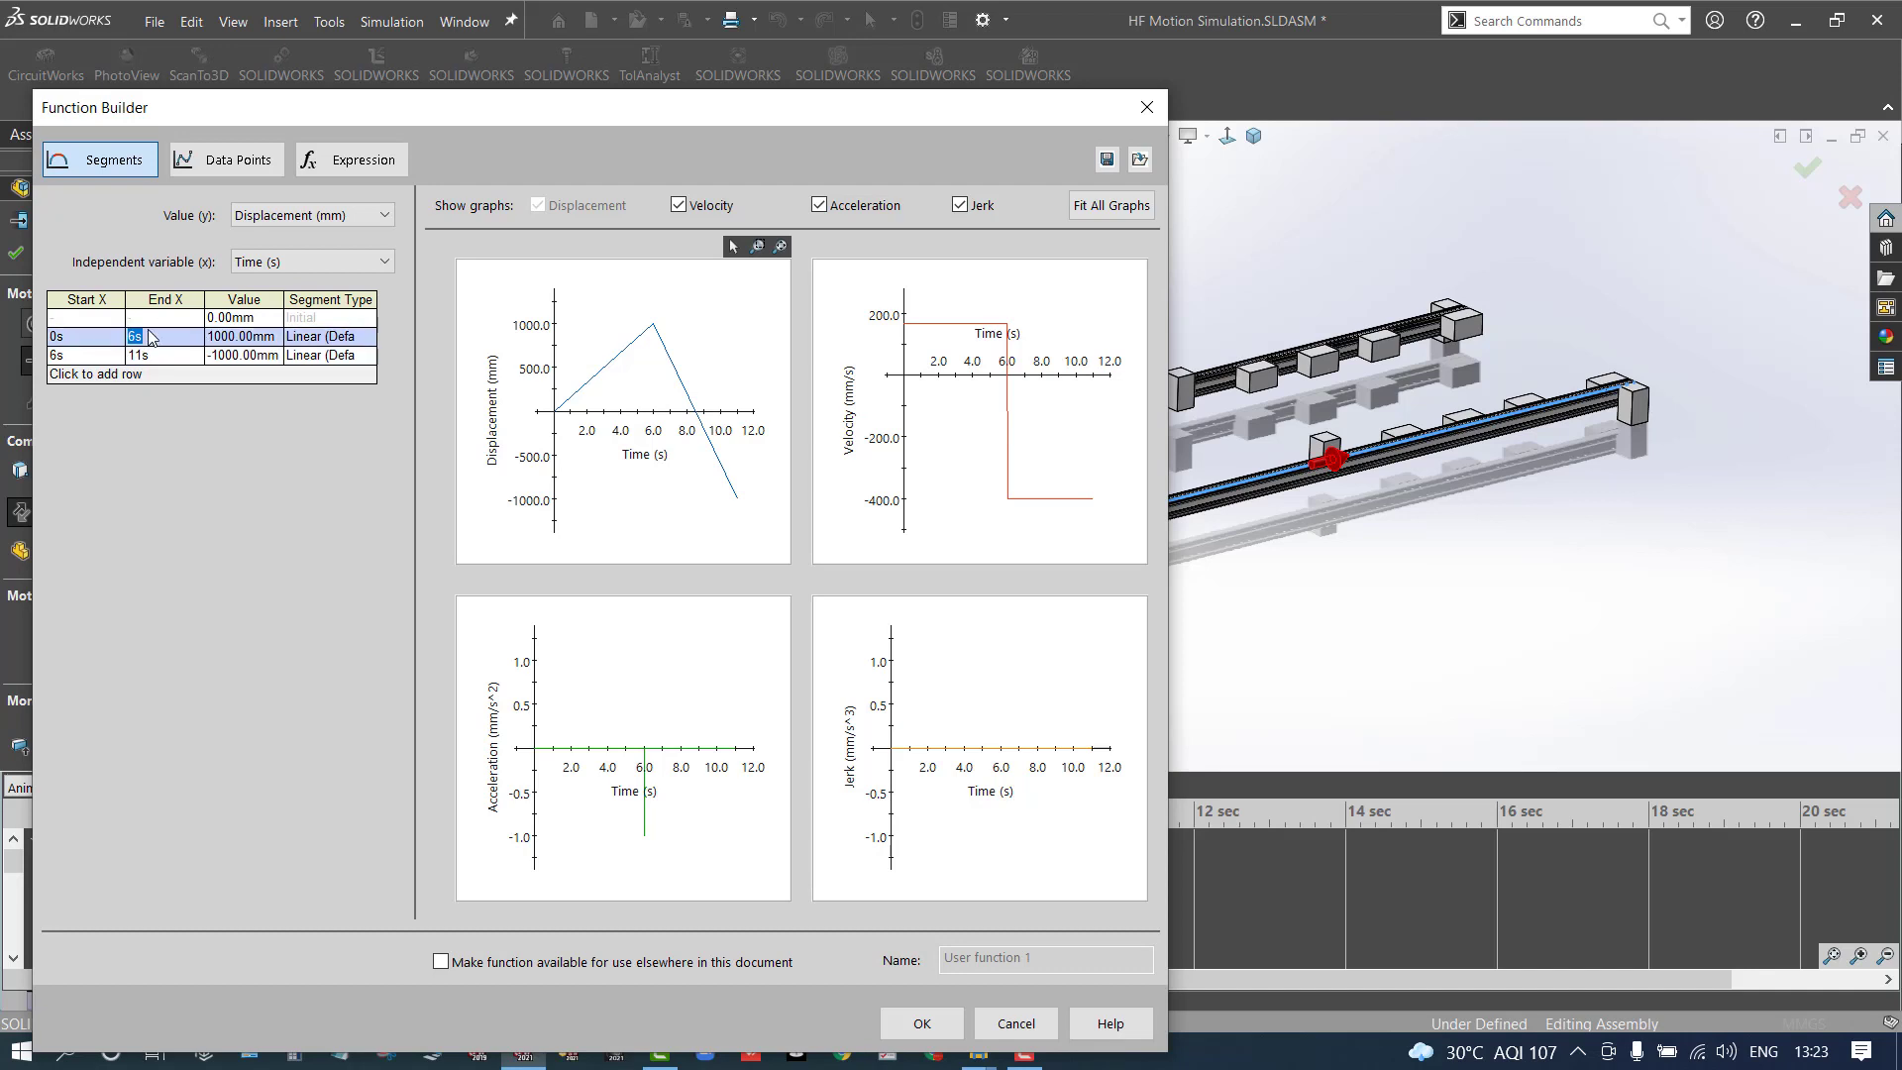
pyautogui.write('5')
pyautogui.click(60, 356)
pyautogui.click(147, 355)
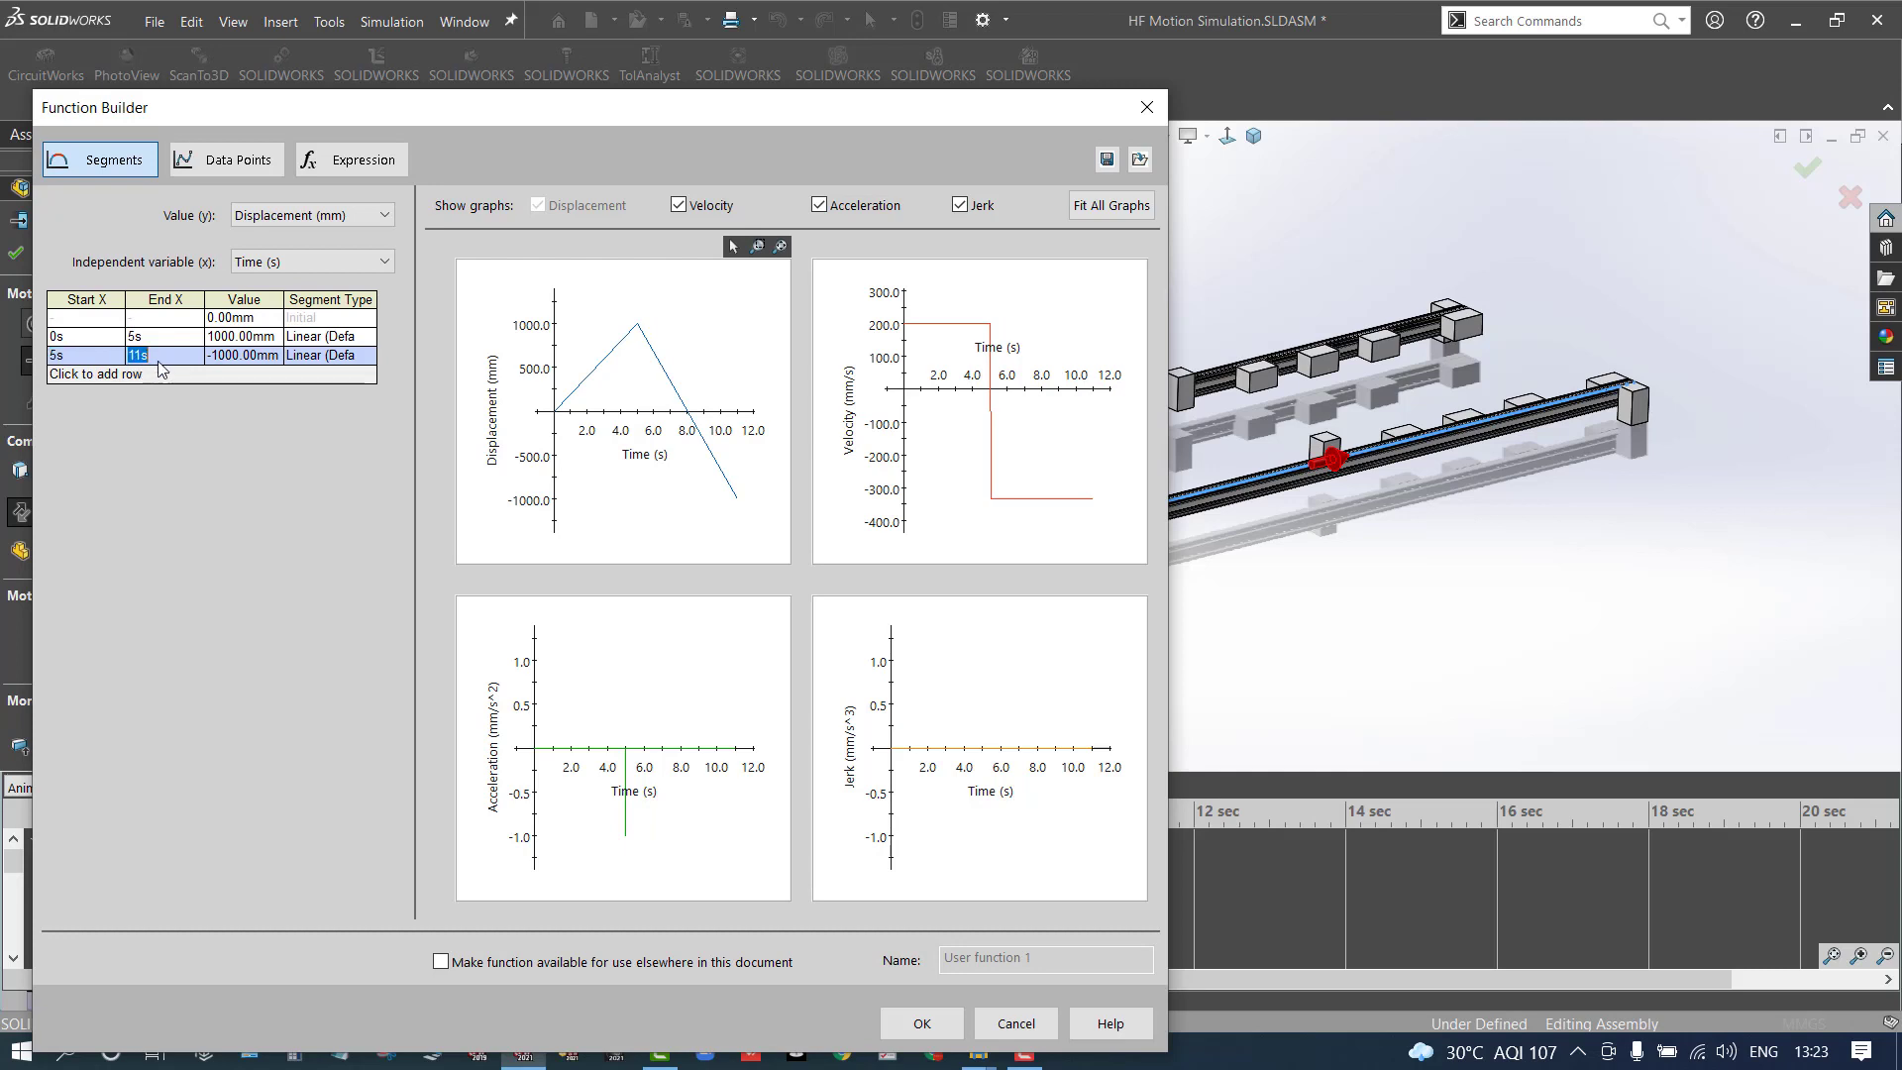
pyautogui.write('10')
pyautogui.click(176, 385)
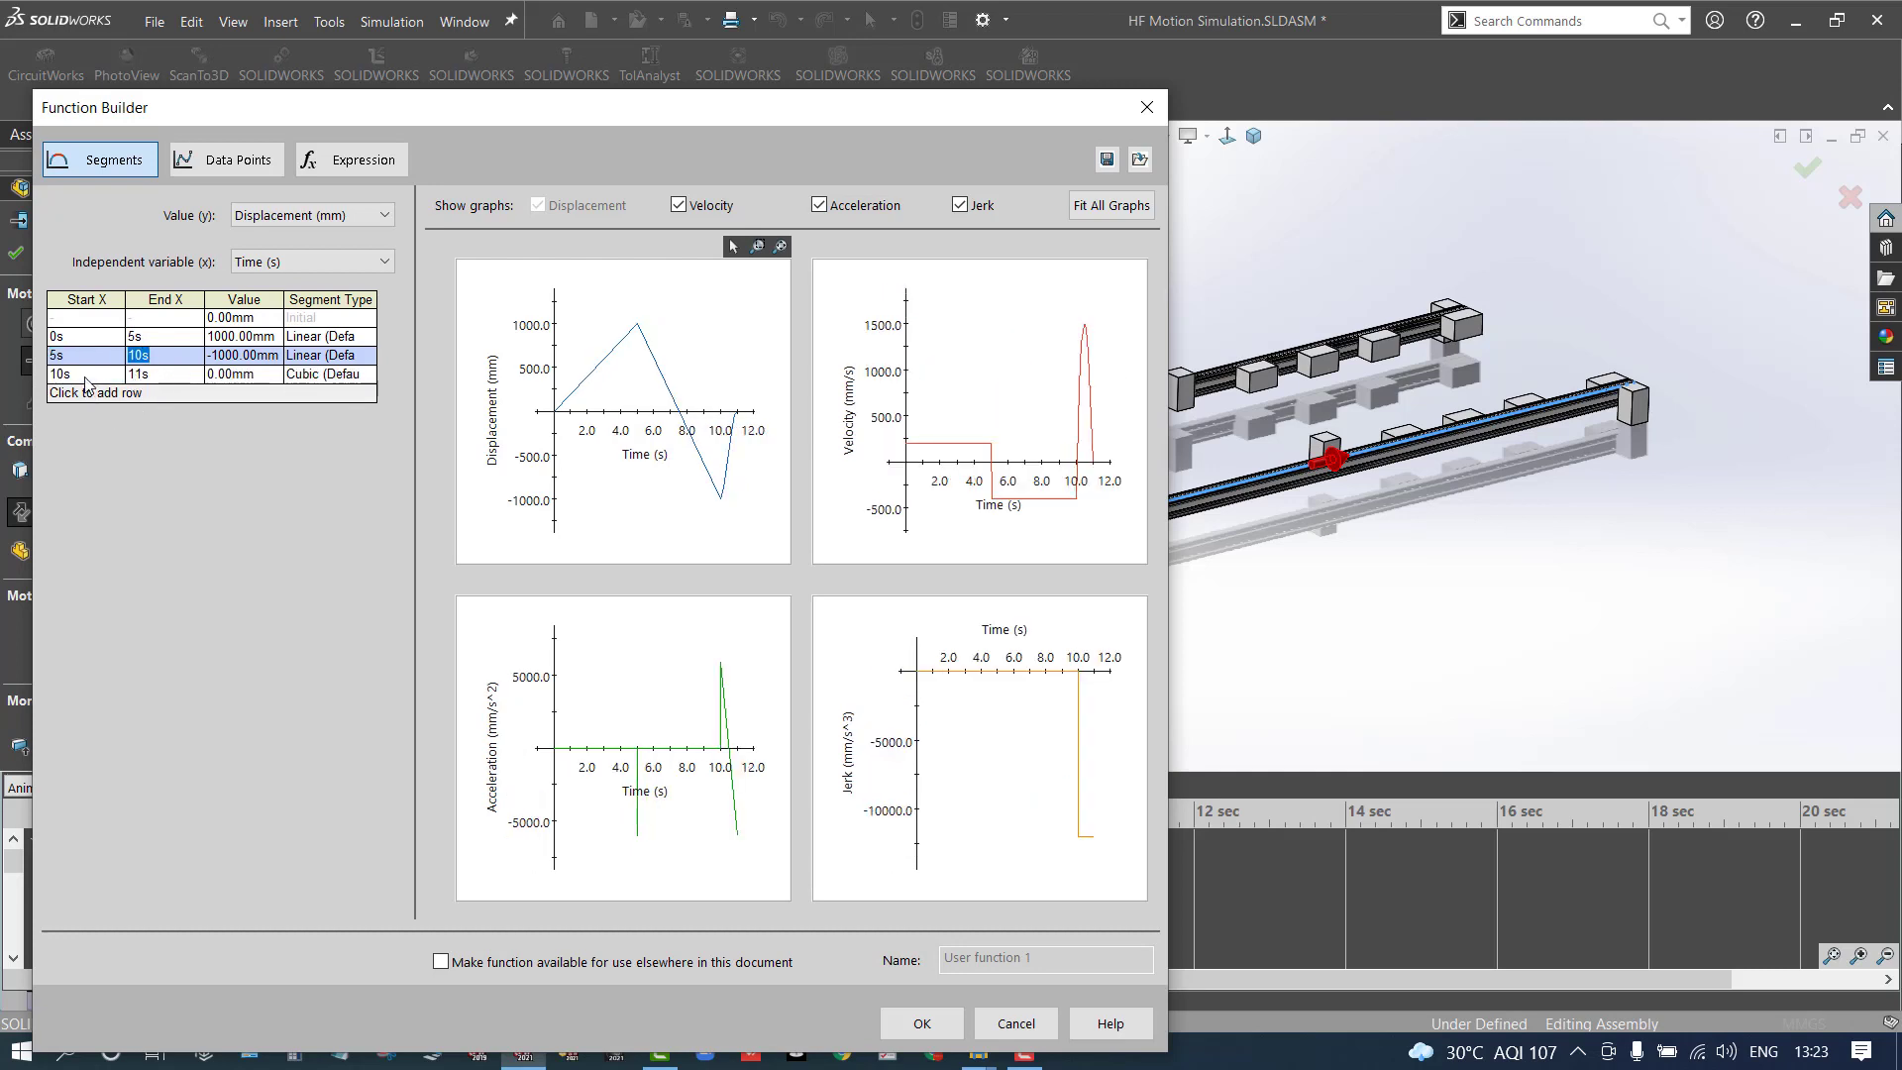
pyautogui.rightClick(86, 375)
pyautogui.click(141, 416)
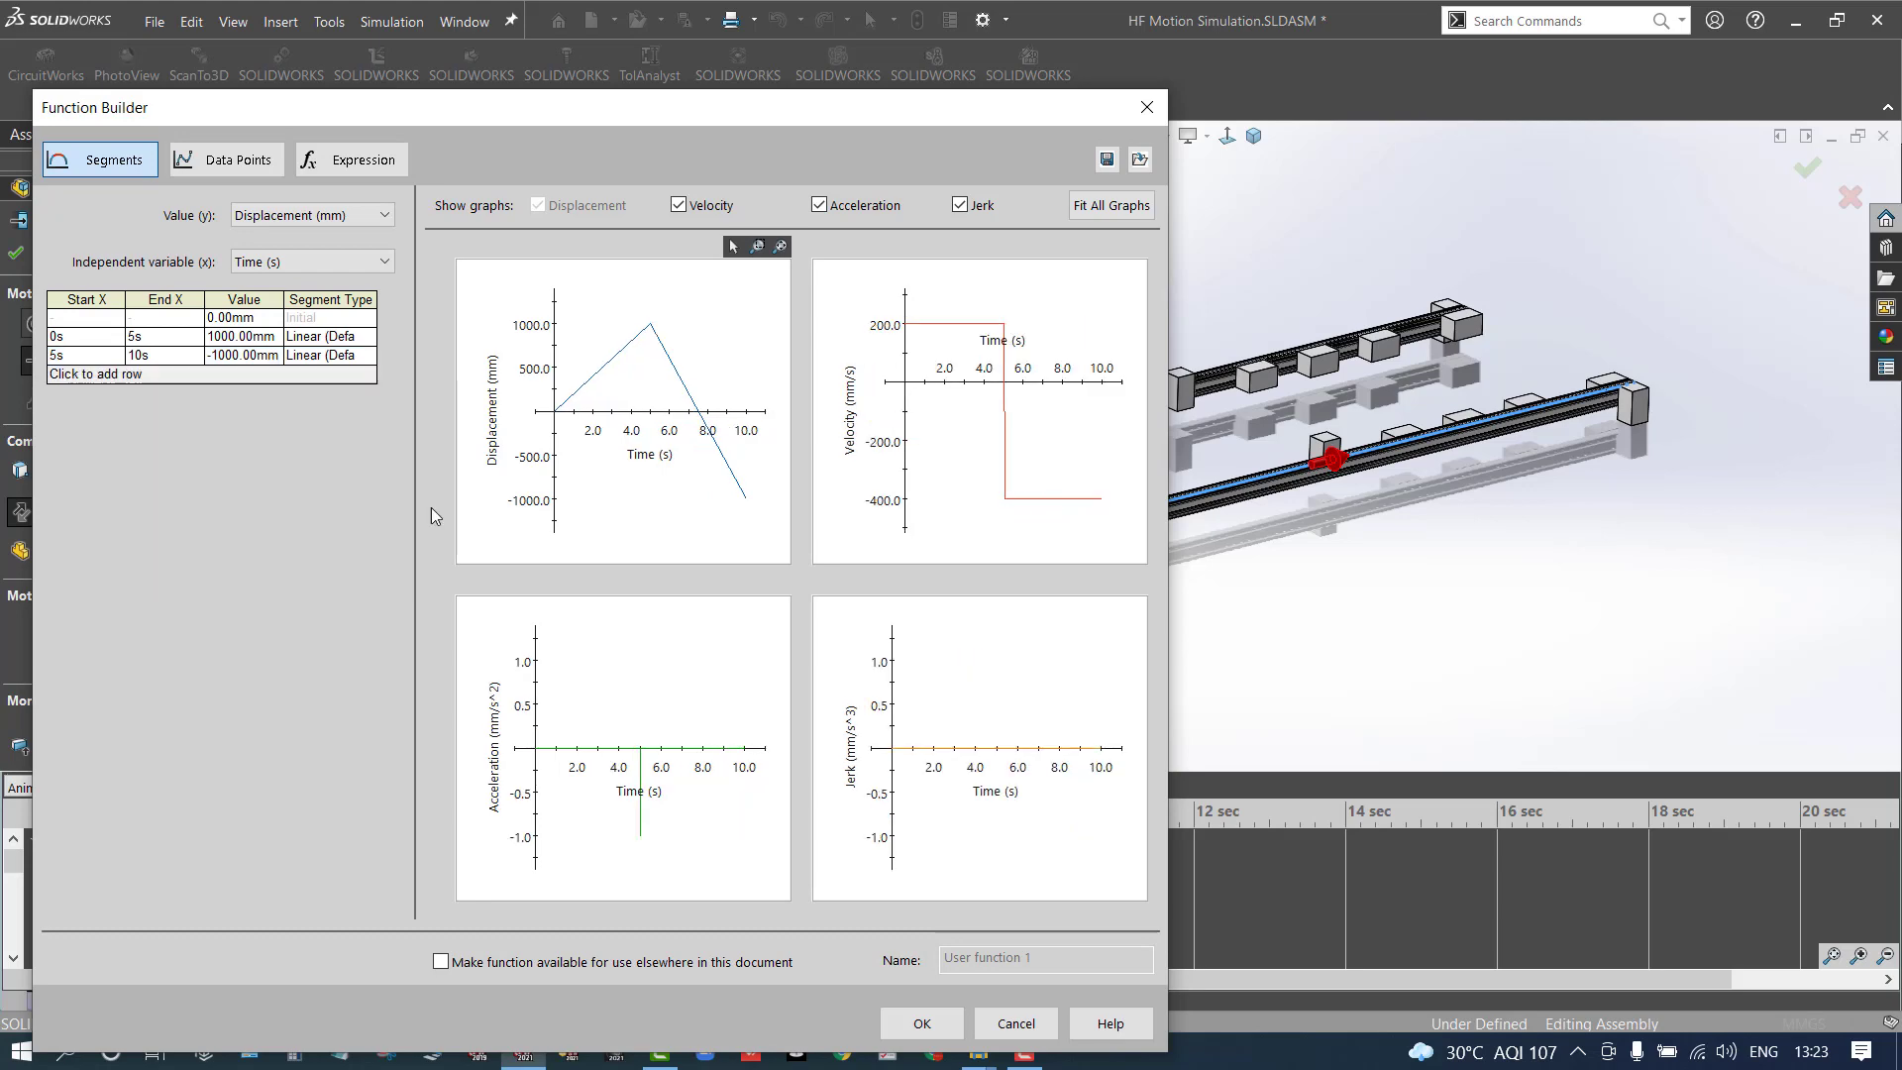
# Accept the segment function and finish the linear motor with the study type set to Motion Analysis
pyautogui.click(917, 1025)
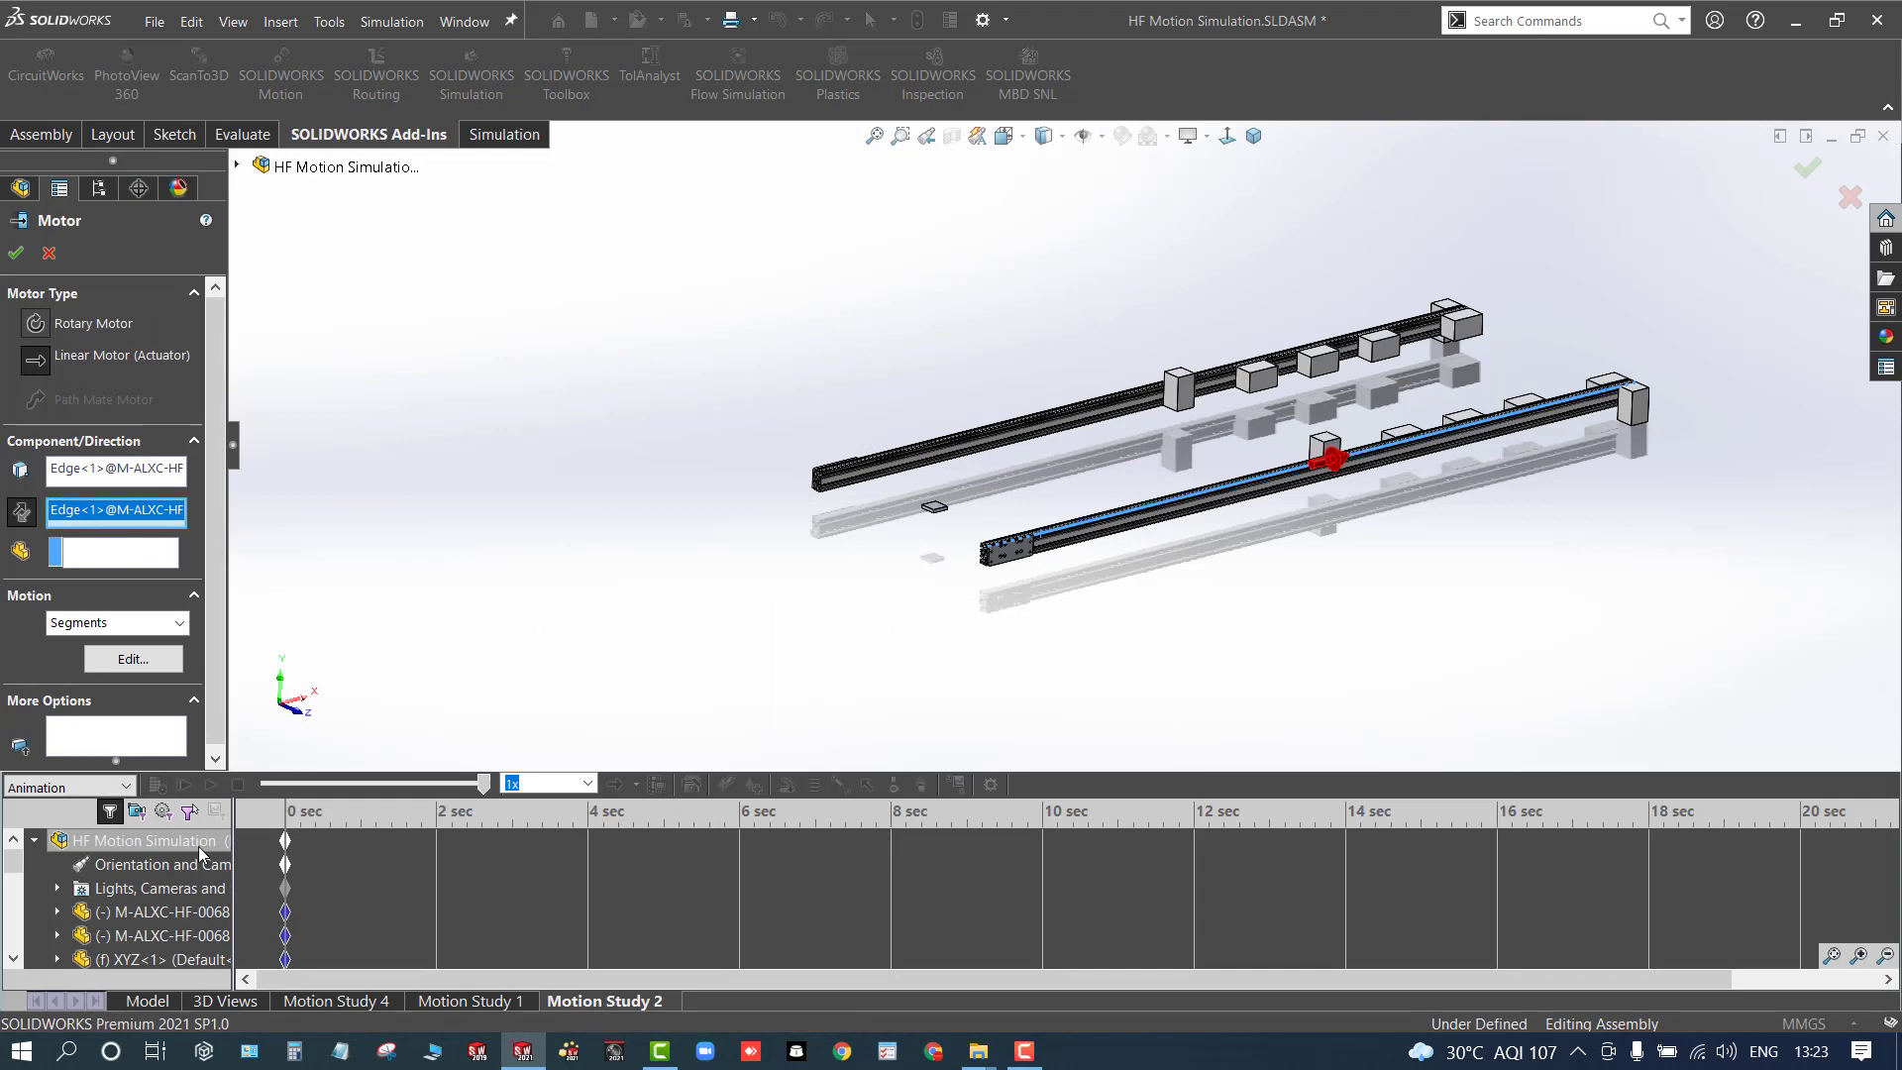
pyautogui.click(127, 786)
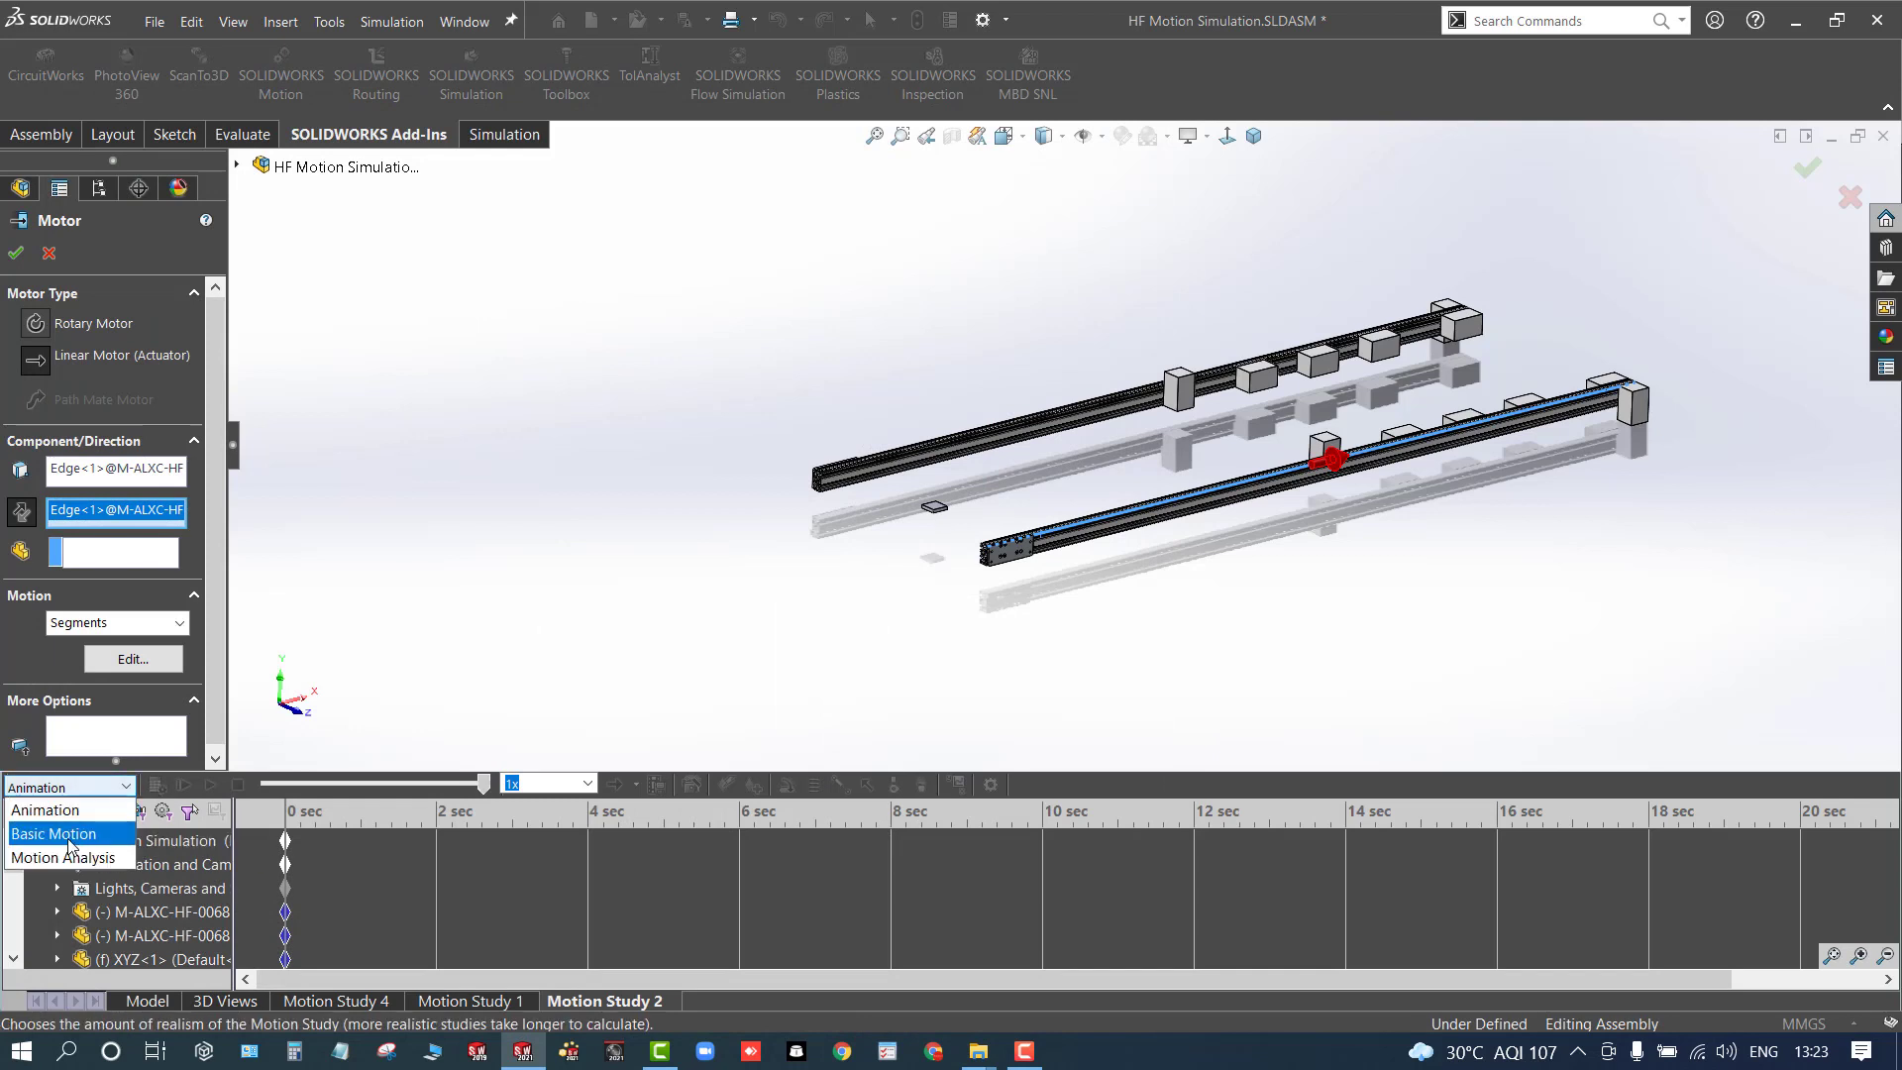
pyautogui.click(67, 862)
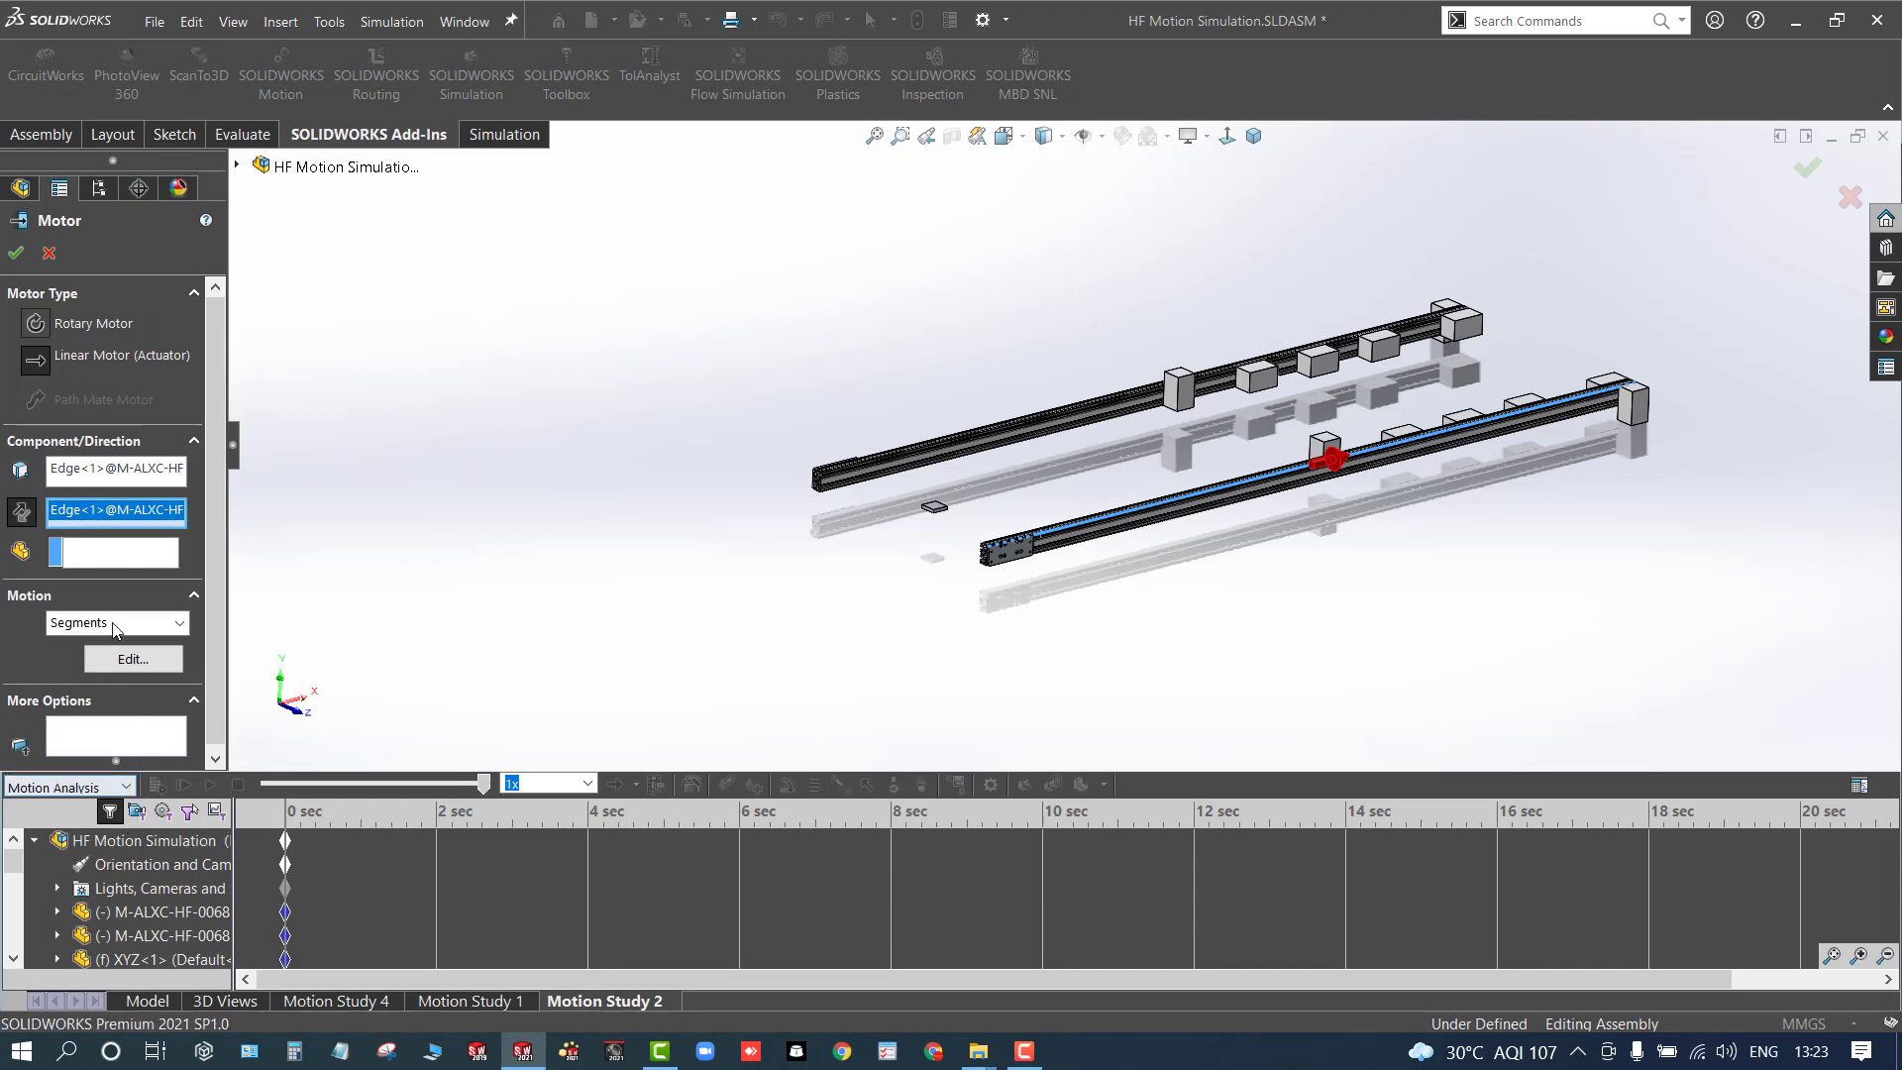
pyautogui.click(15, 253)
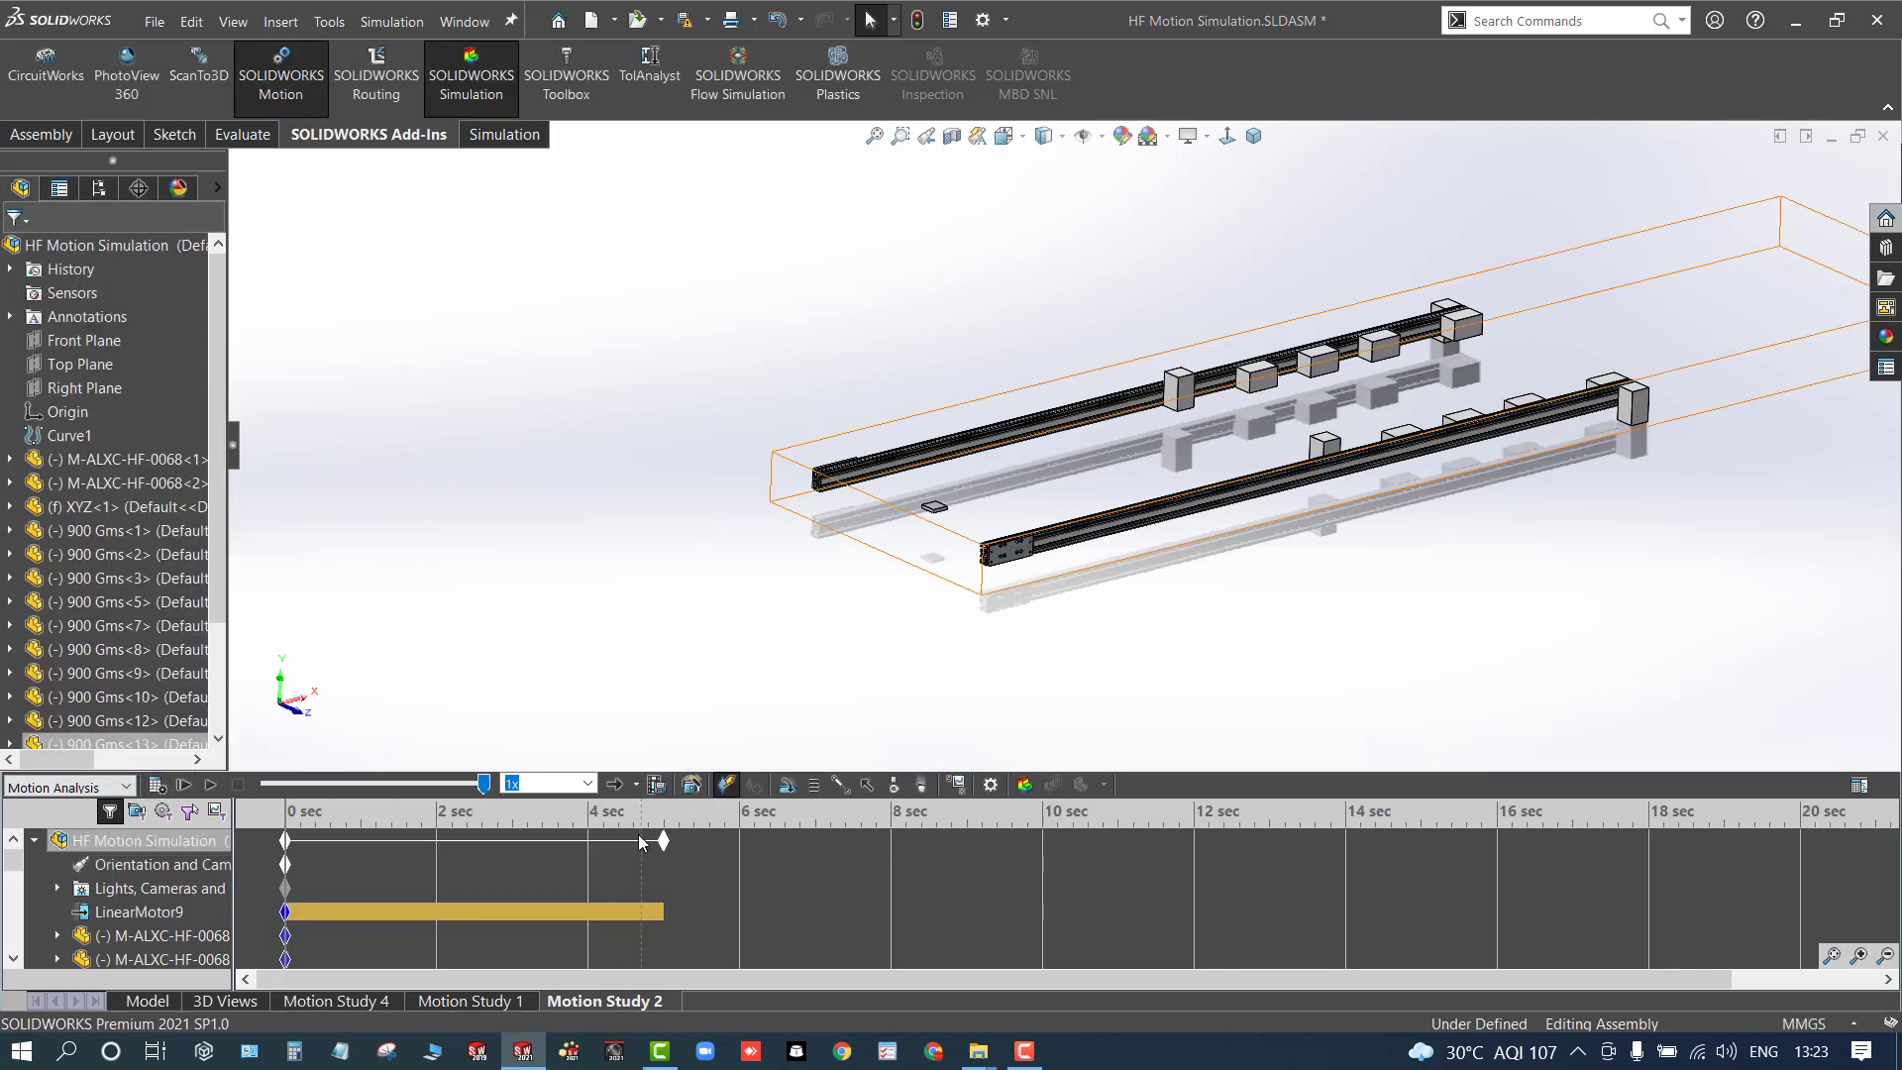
# Extend the motion study's end time to 10 seconds, and calculate and play back the motion
pyautogui.moveTo(664, 842); pyautogui.dragTo(1043, 841)
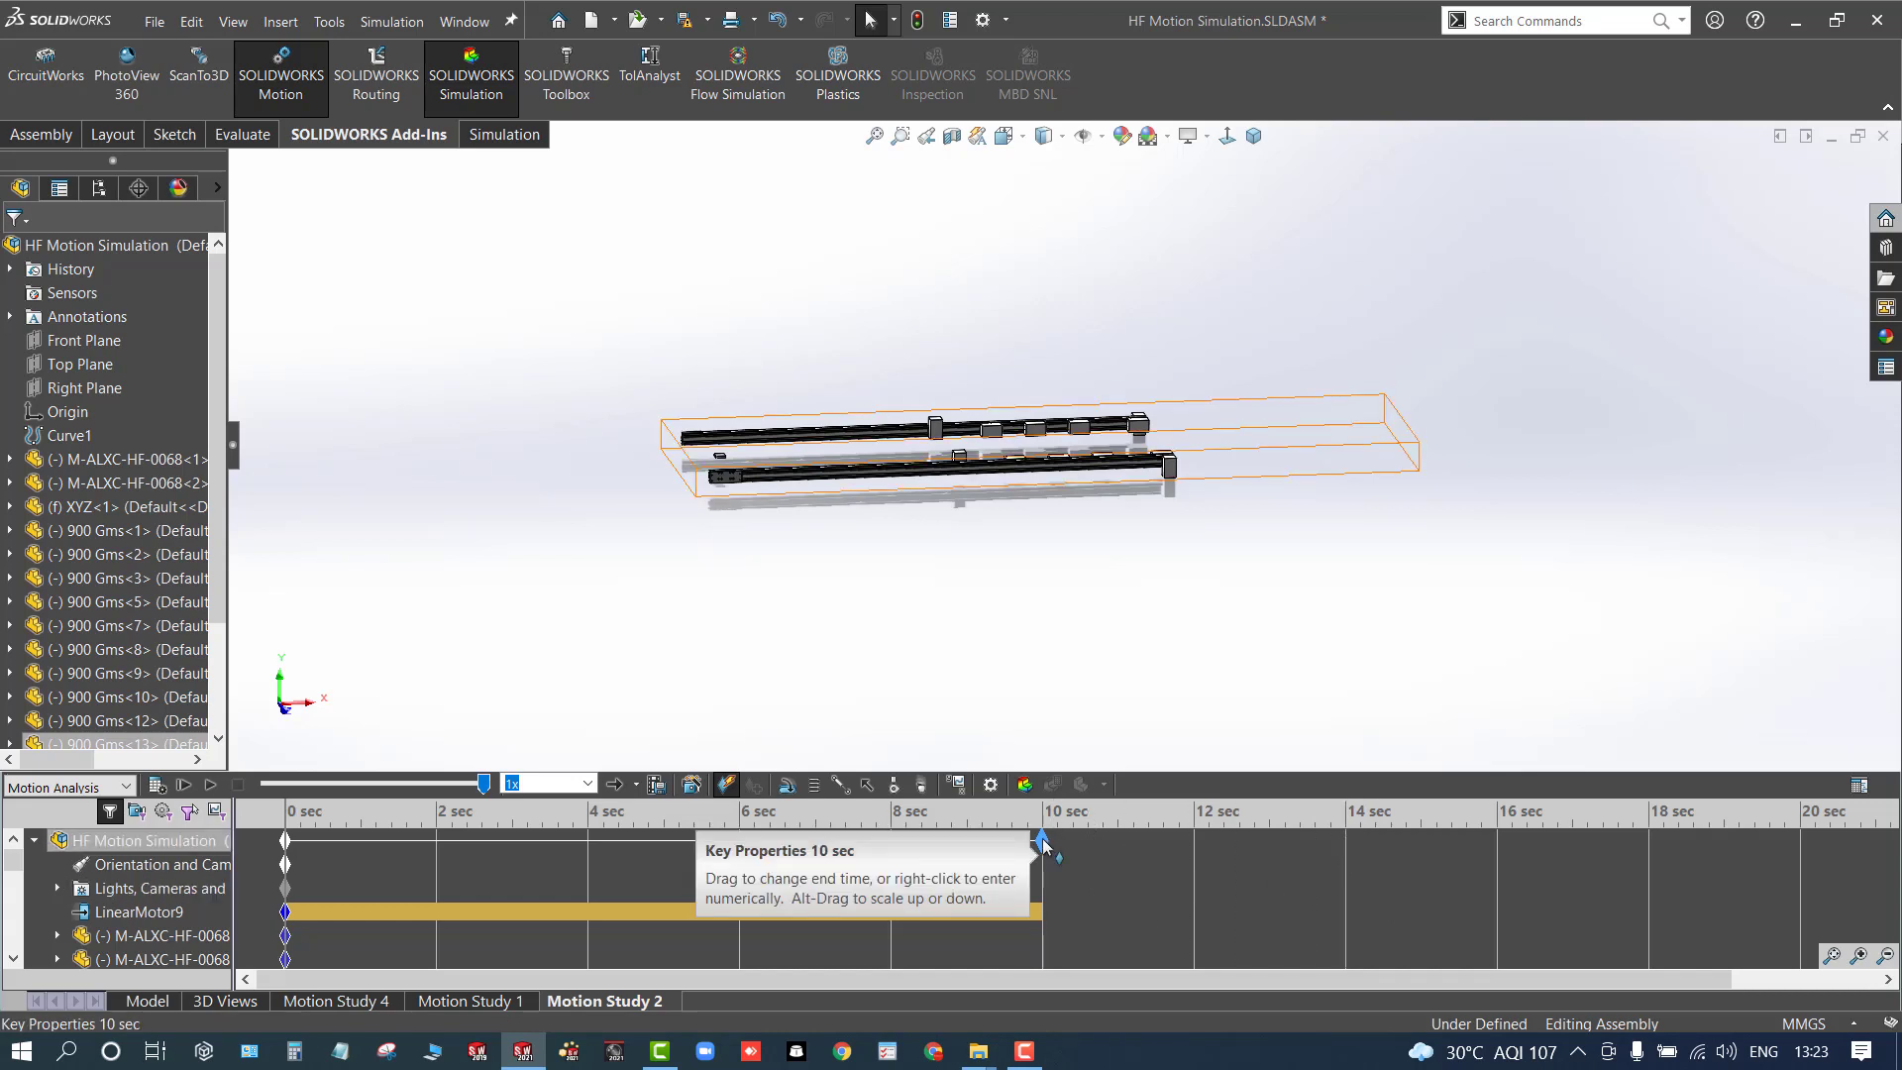
pyautogui.click(156, 786)
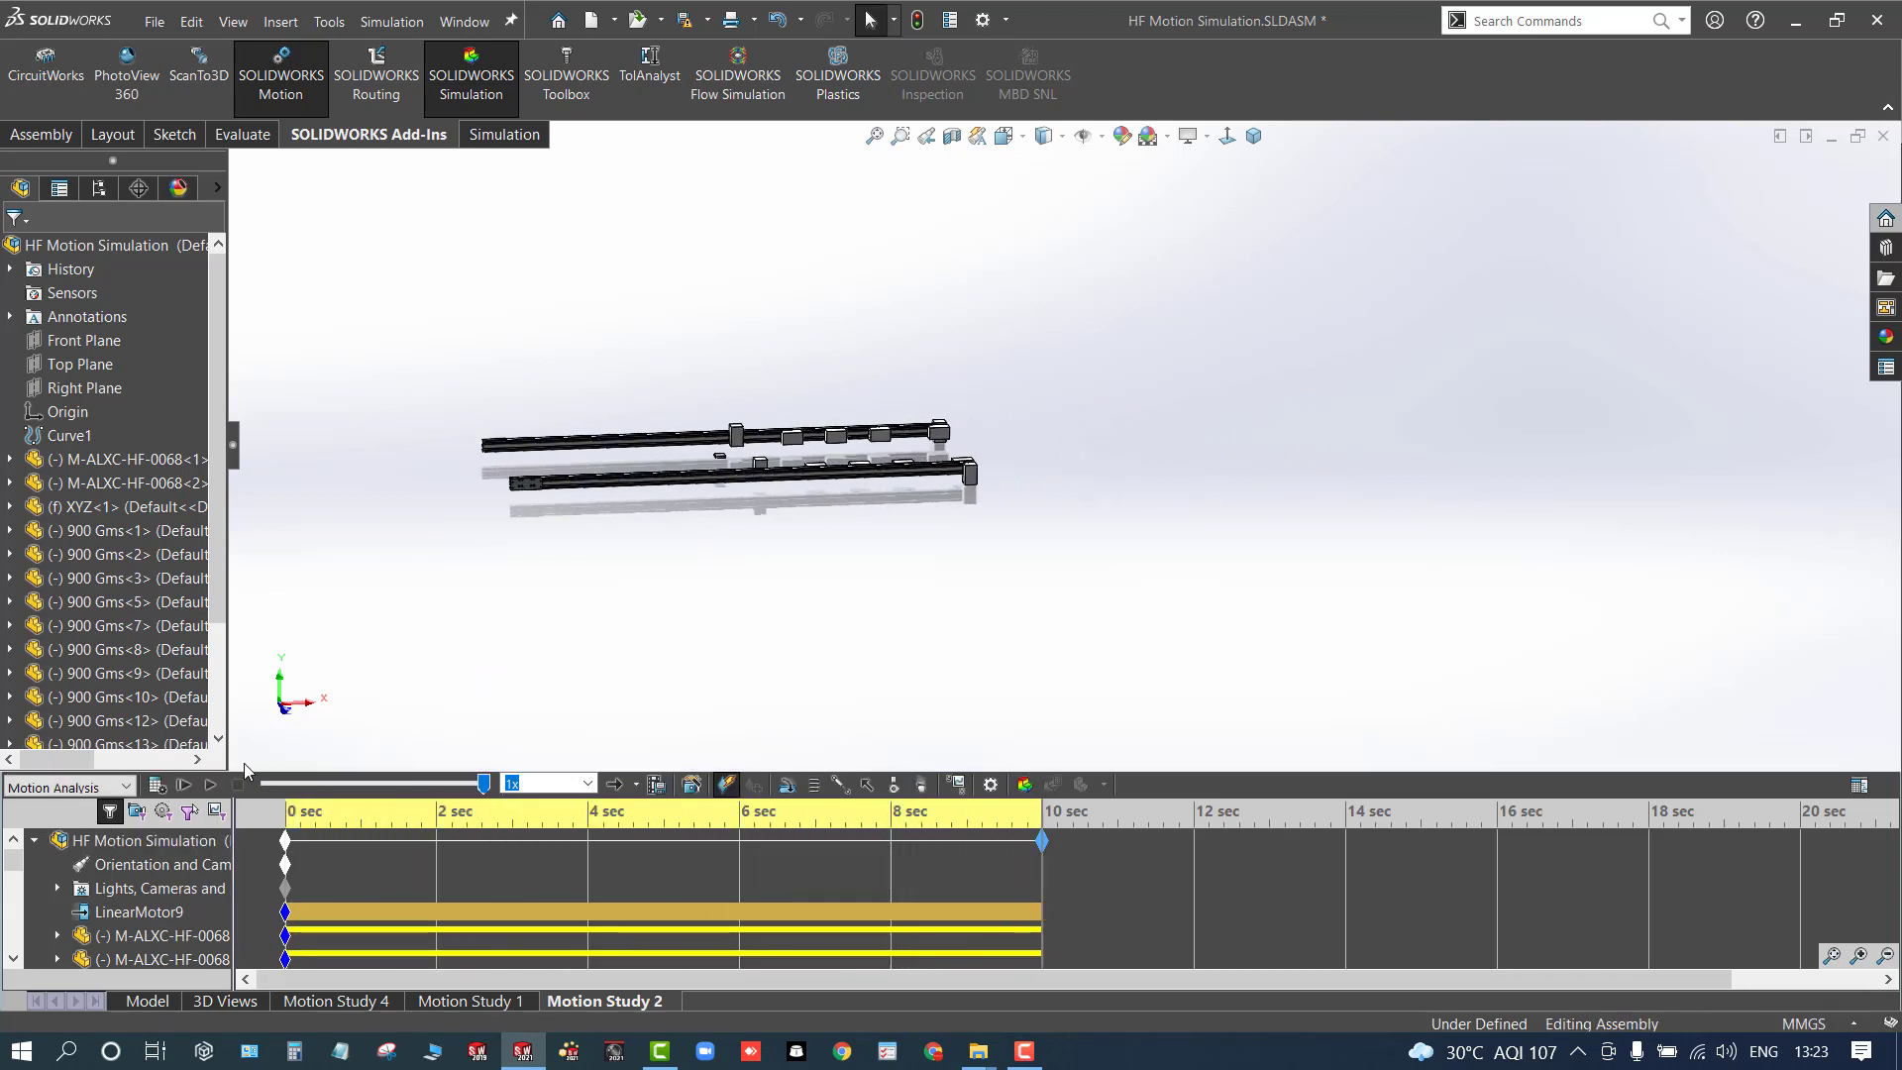
pyautogui.click(214, 785)
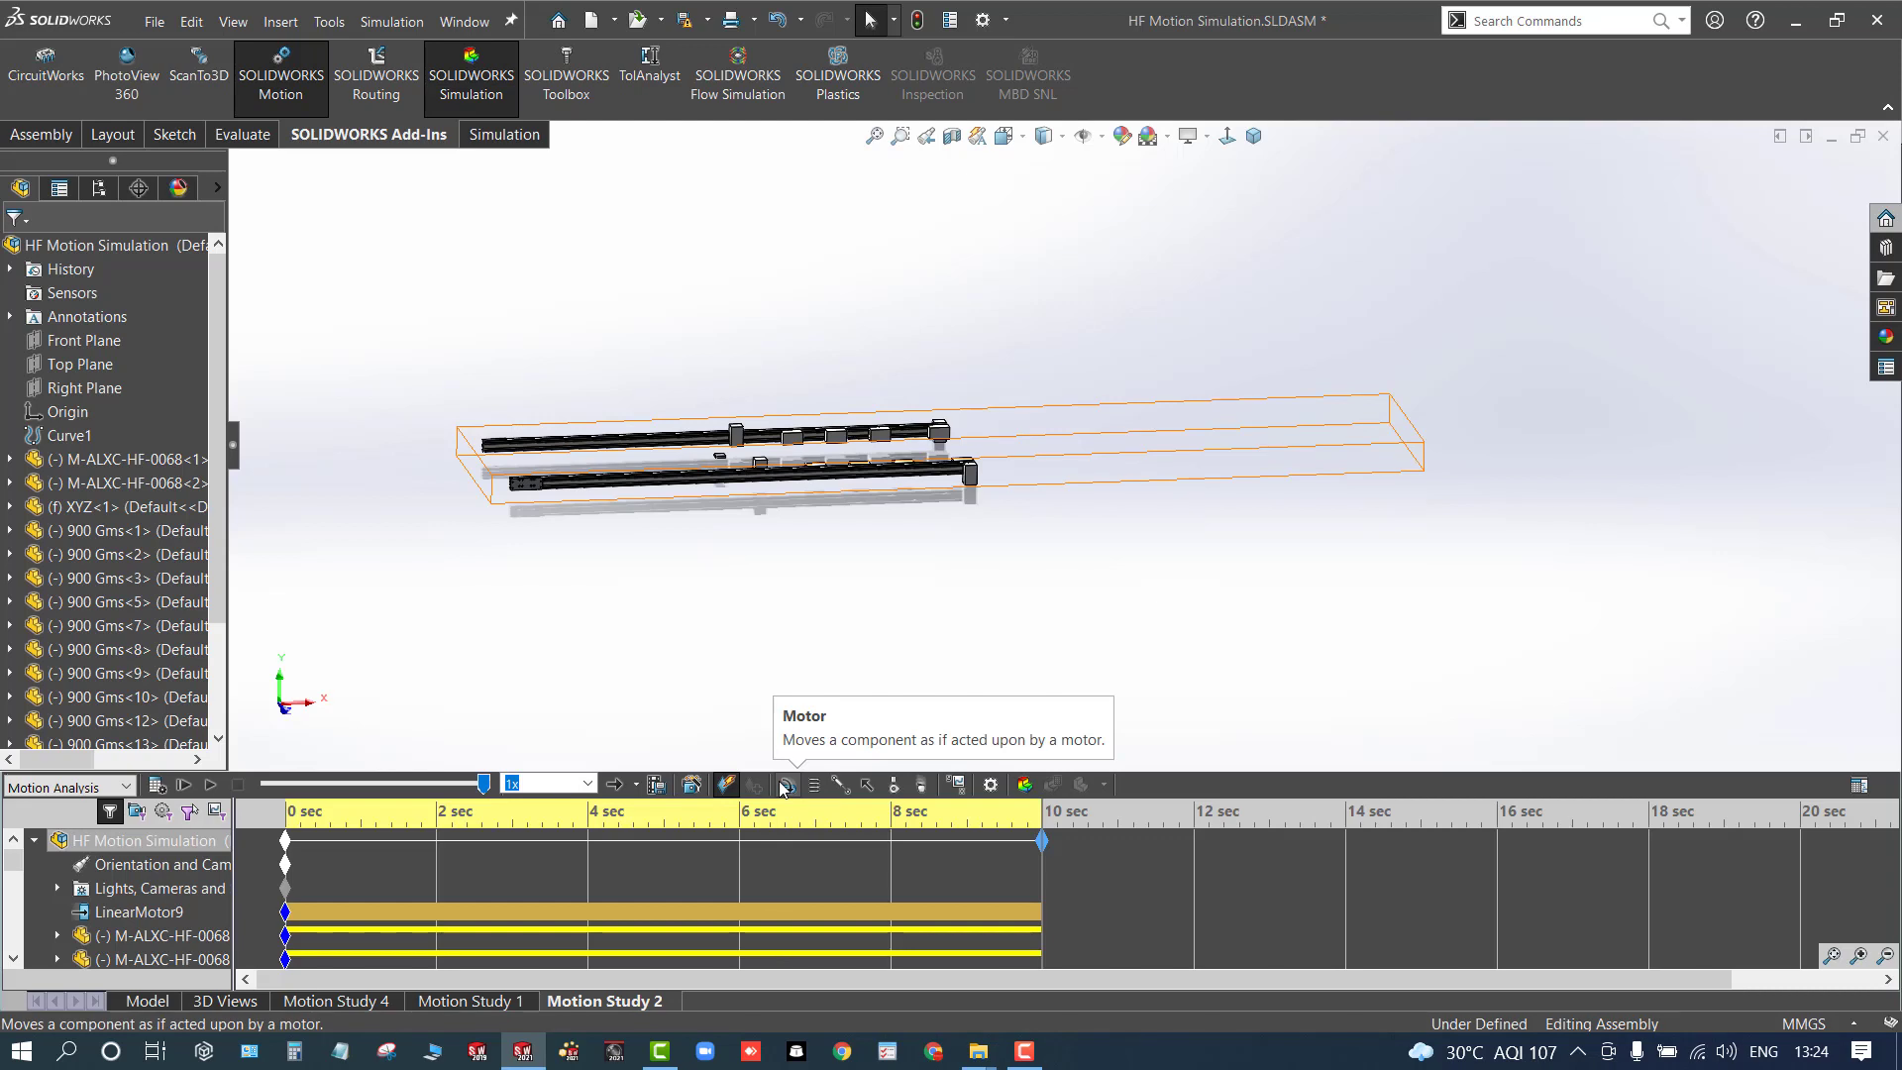
pyautogui.moveTo(564, 633); pyautogui.dragTo(810, 551, button='middle')
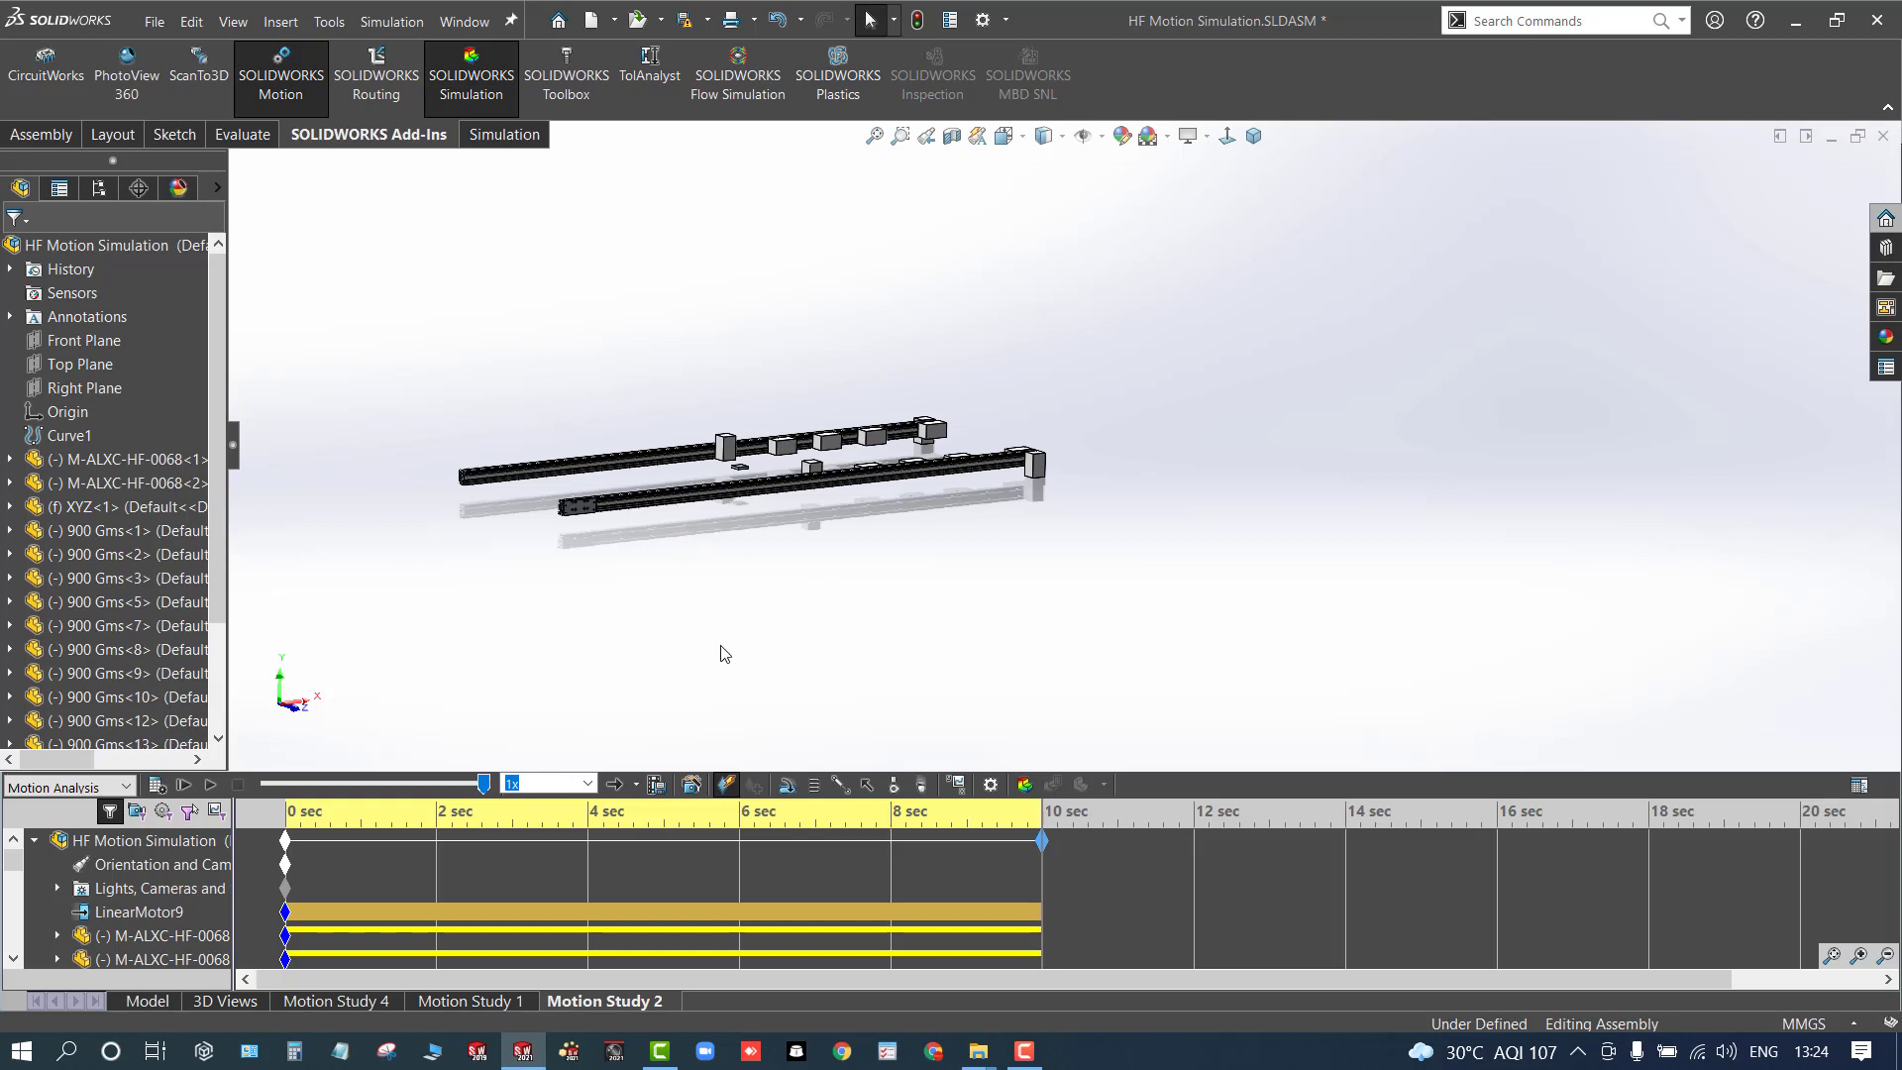
pyautogui.moveTo(491, 606); pyautogui.dragTo(470, 616, button='middle')
pyautogui.scroll(1, 487, 630)
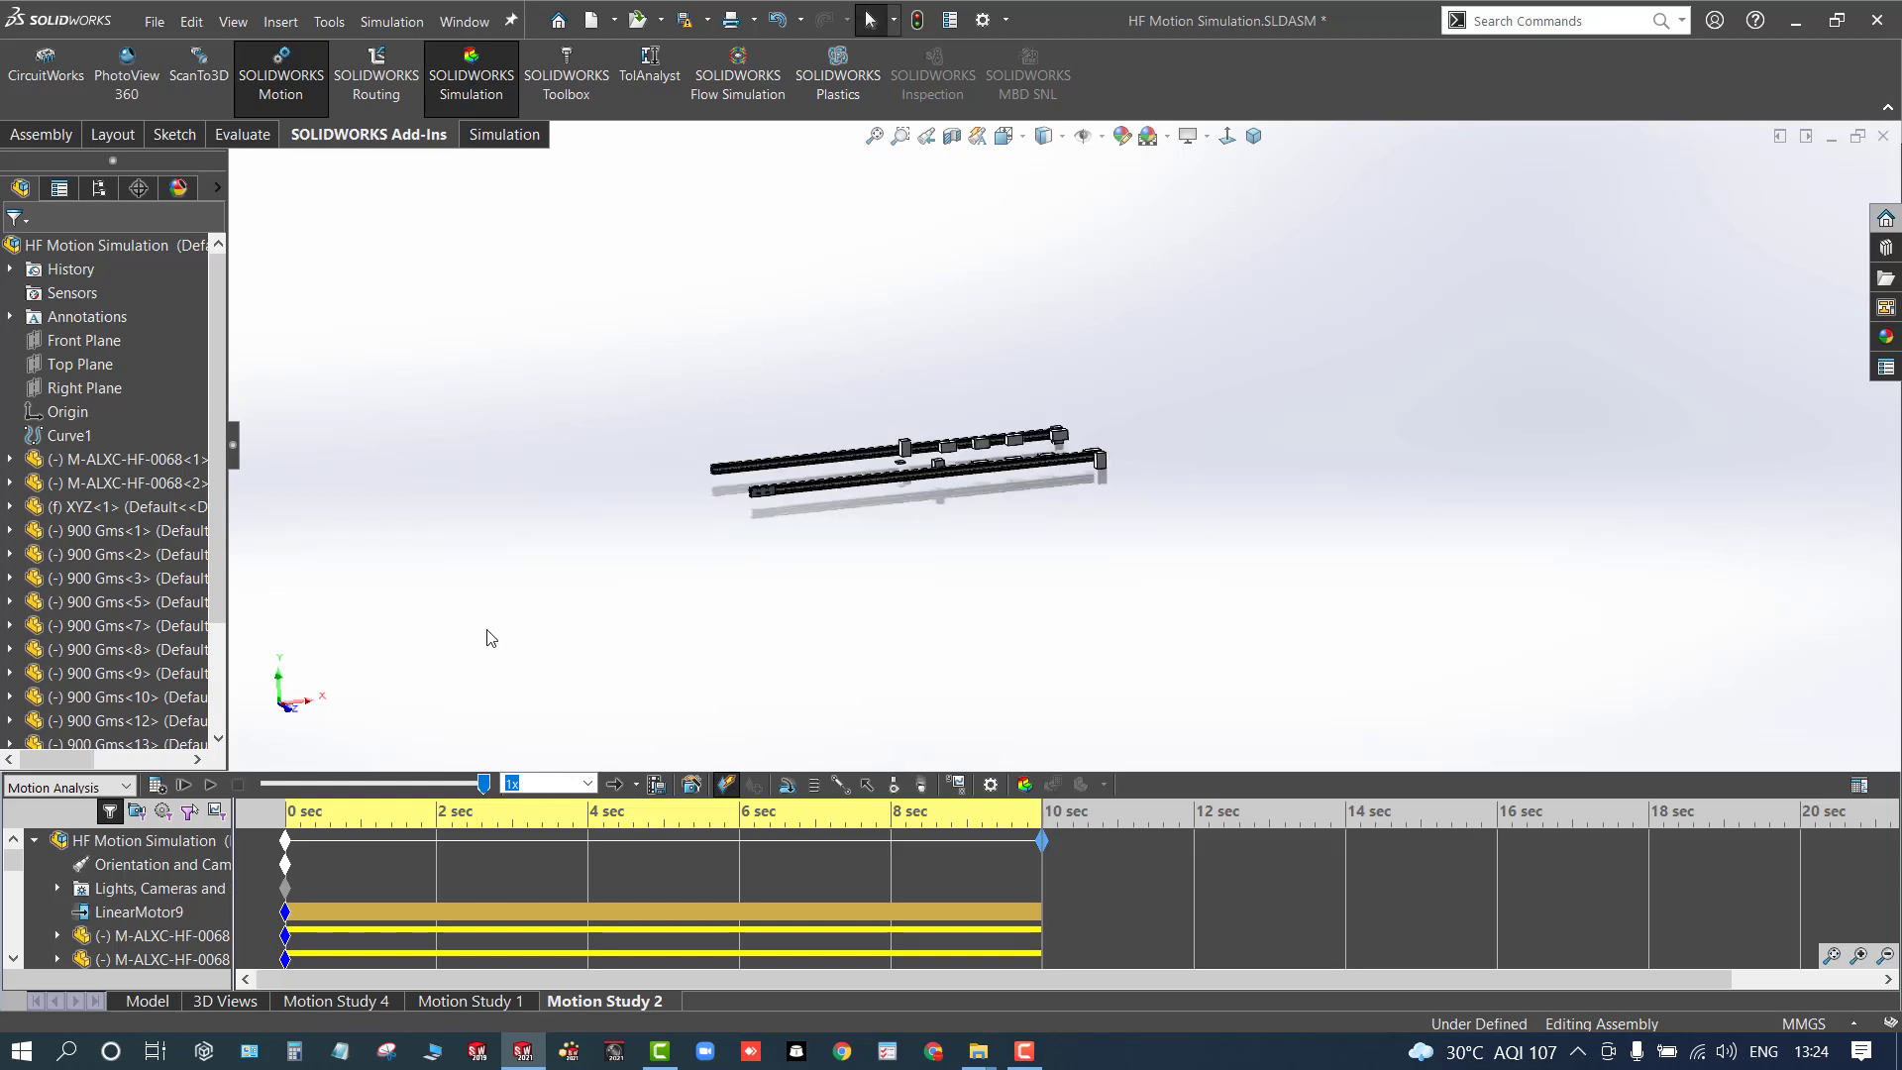
pyautogui.click(1023, 1056)
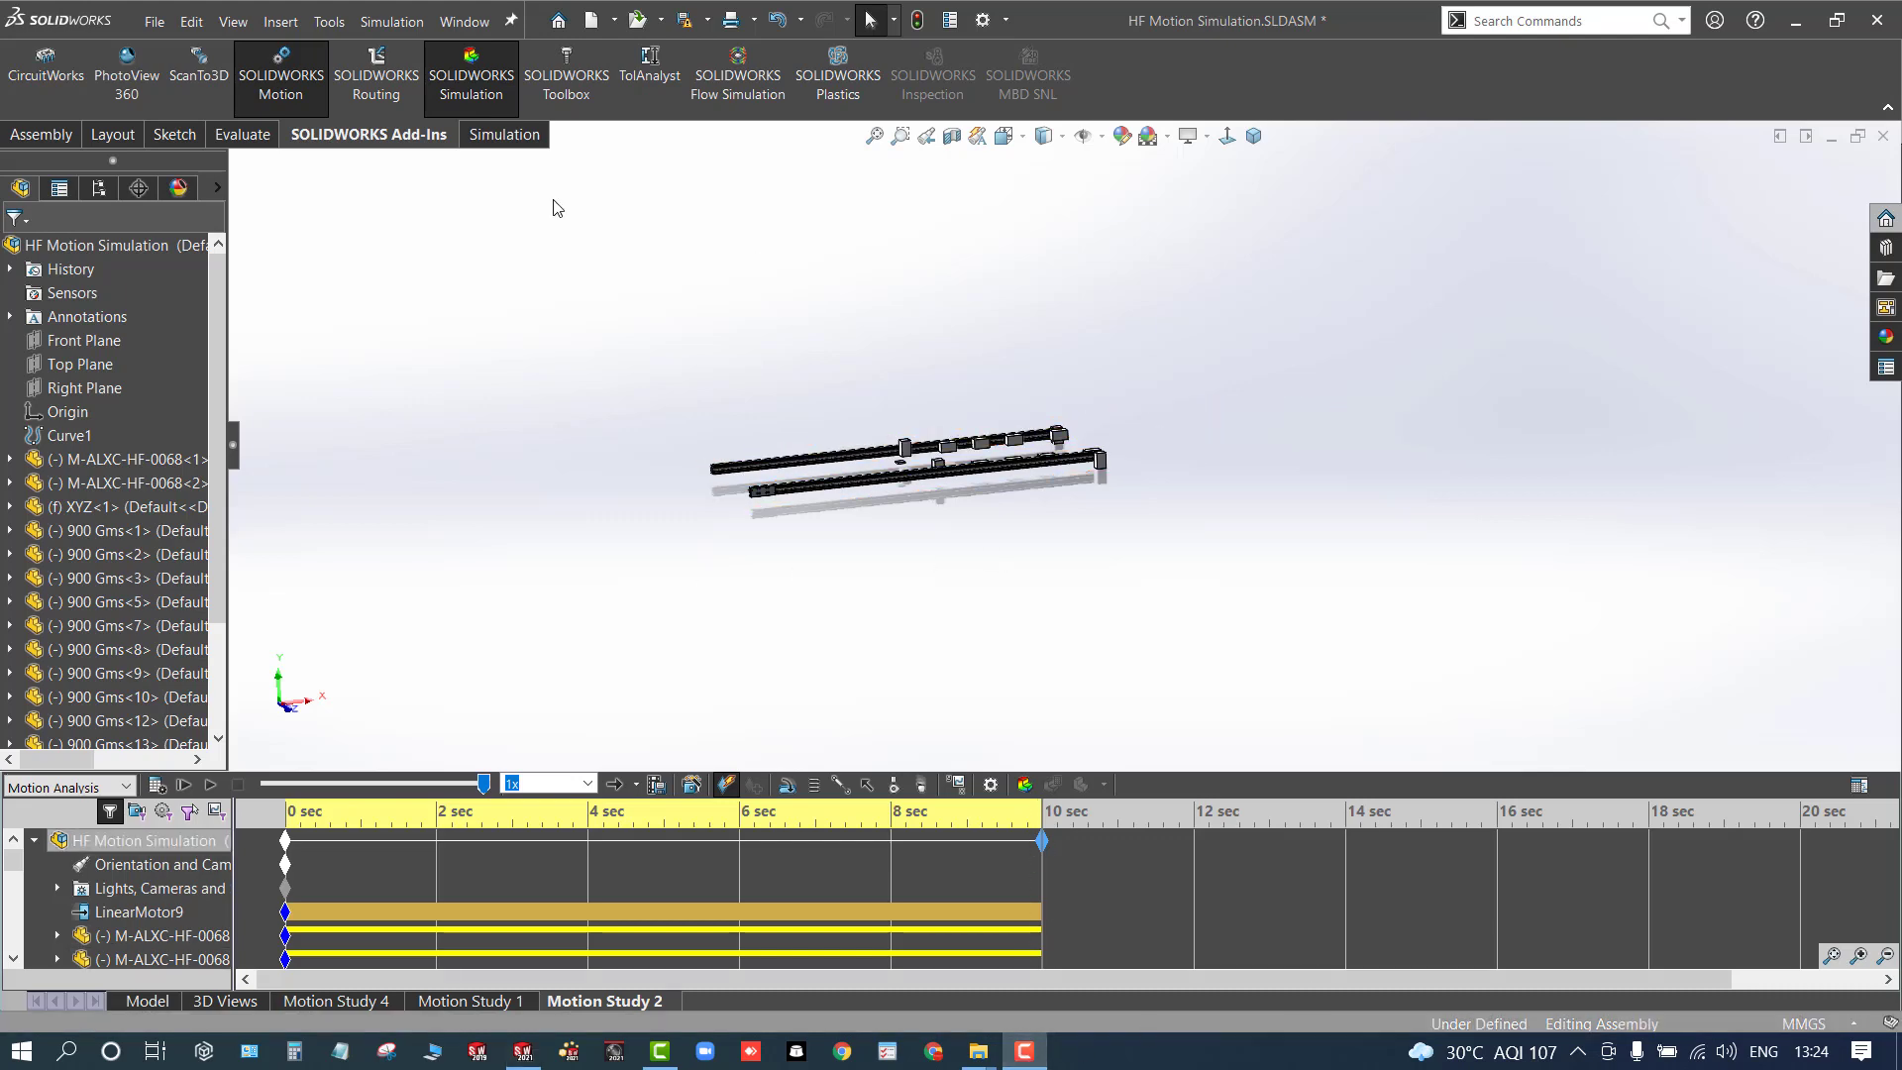